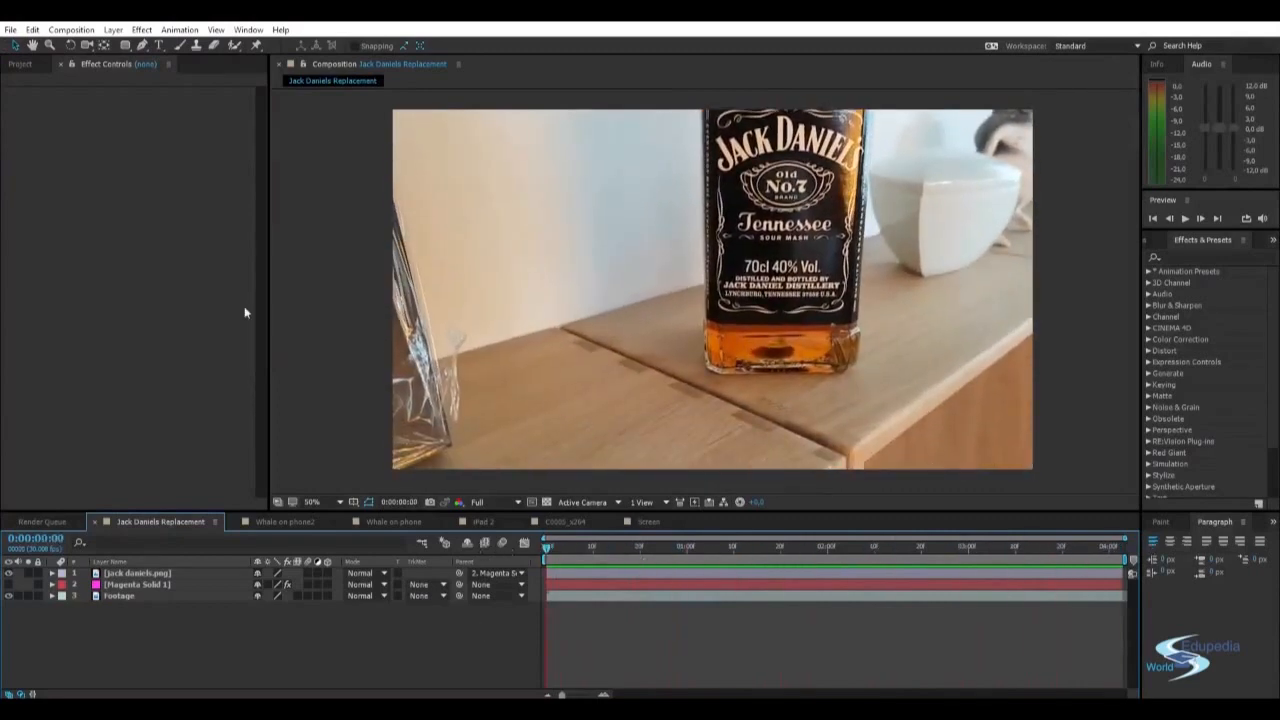
Step: Look through the imported clips in the project and create a composition from 20160421_143358.mp4
{"action": "left_click", "coordinate": [26, 66]}
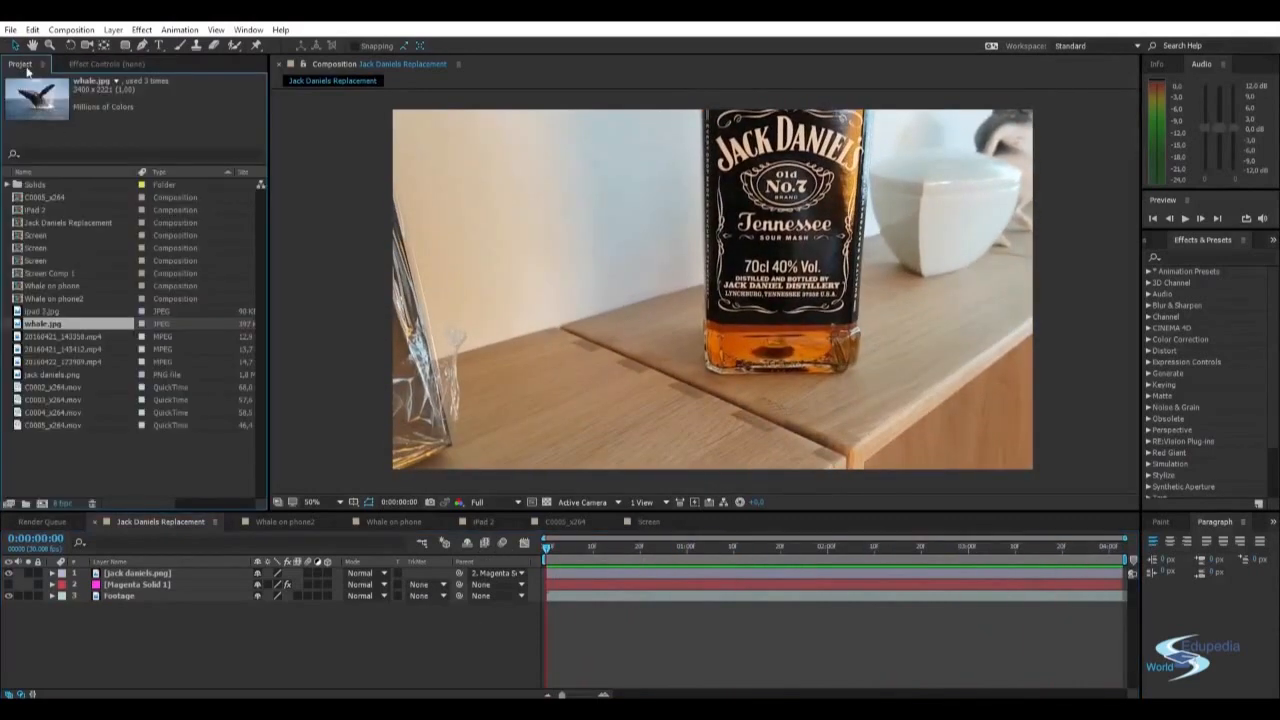
{"action": "left_click", "coordinate": [63, 361]}
{"action": "left_click", "coordinate": [63, 349]}
{"action": "left_click", "coordinate": [57, 400]}
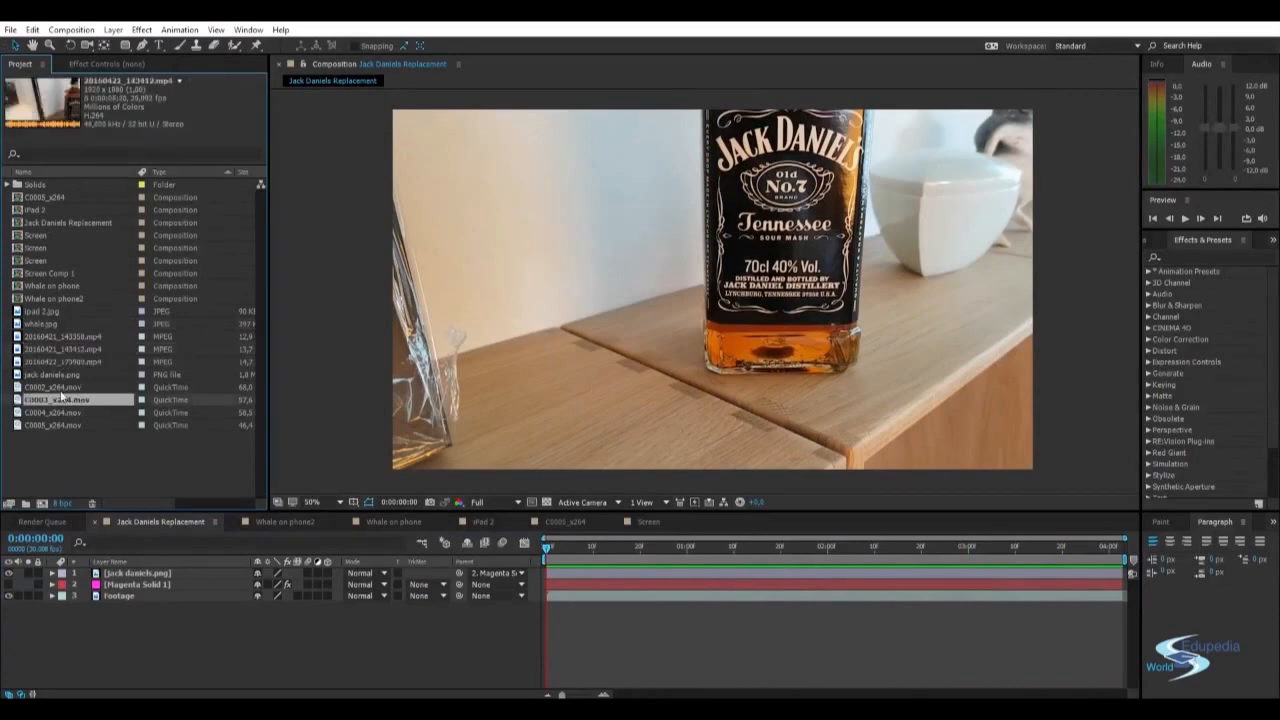
{"action": "left_click", "coordinate": [57, 388]}
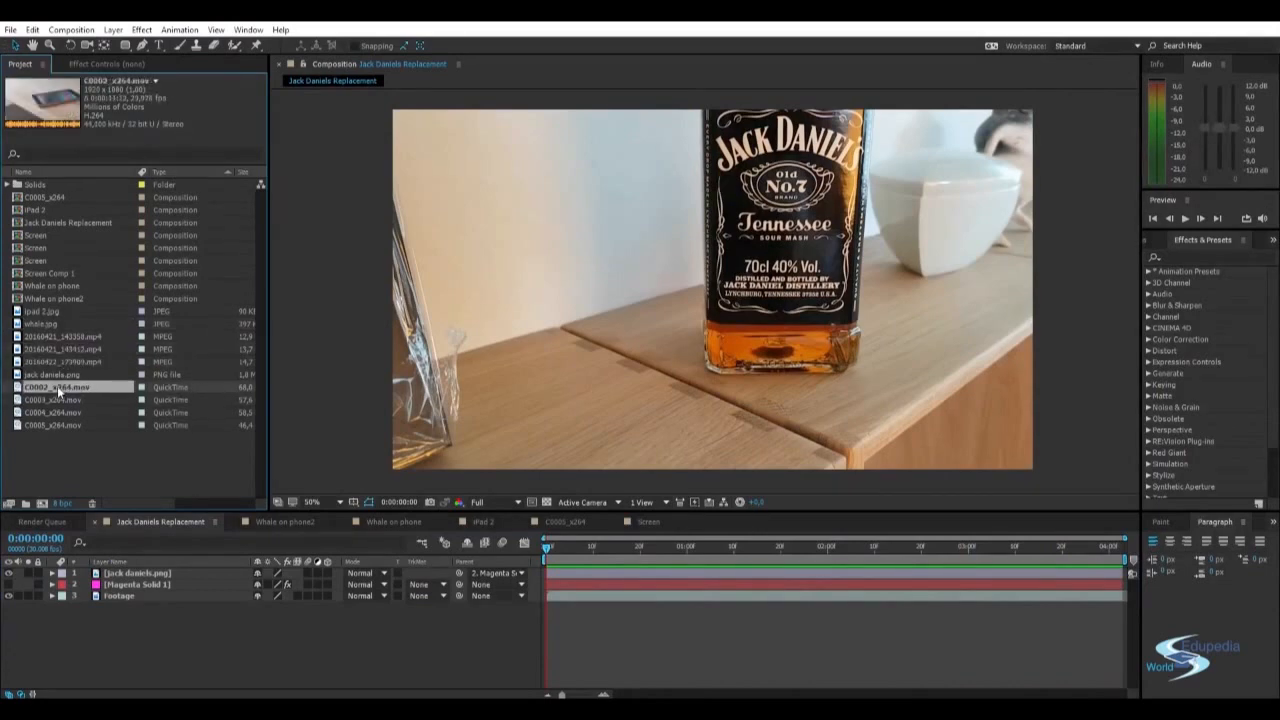
{"action": "left_click", "coordinate": [50, 411]}
{"action": "left_click", "coordinate": [48, 425]}
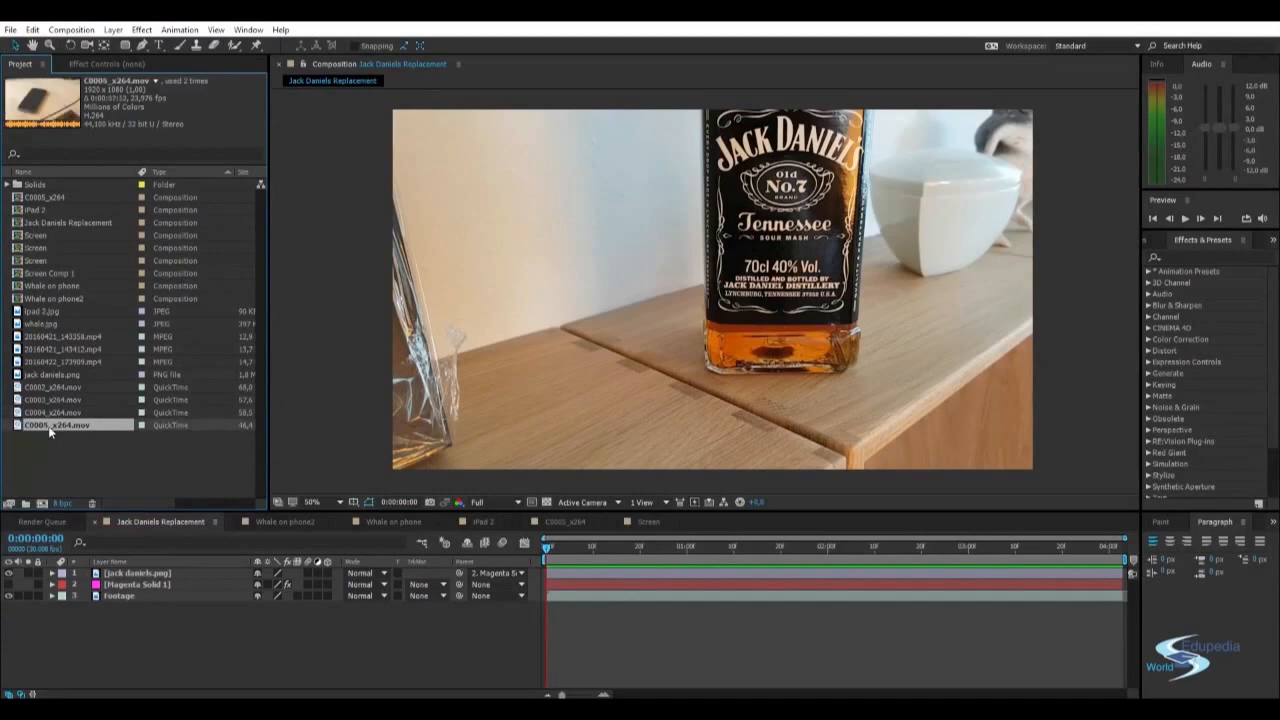
{"action": "left_click", "coordinate": [44, 323]}
{"action": "left_click", "coordinate": [44, 337]}
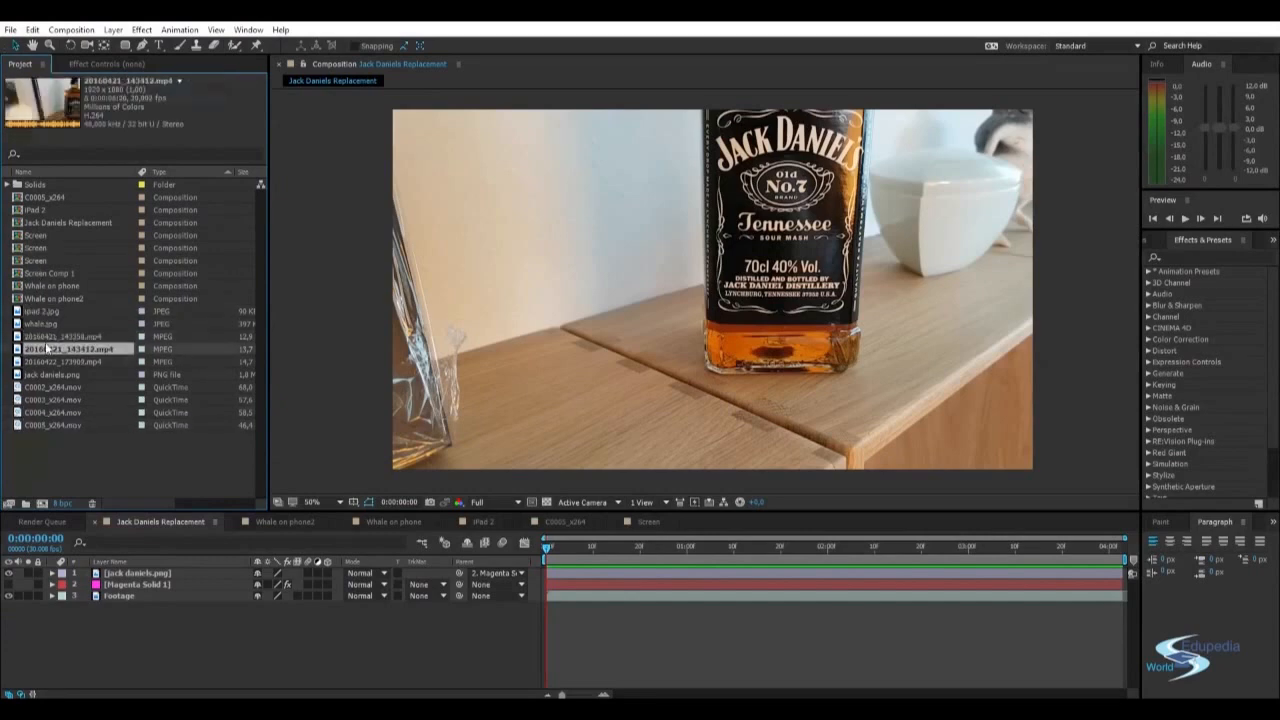
{"action": "left_click_drag", "start_coordinate": [49, 336], "coordinate": [42, 504]}
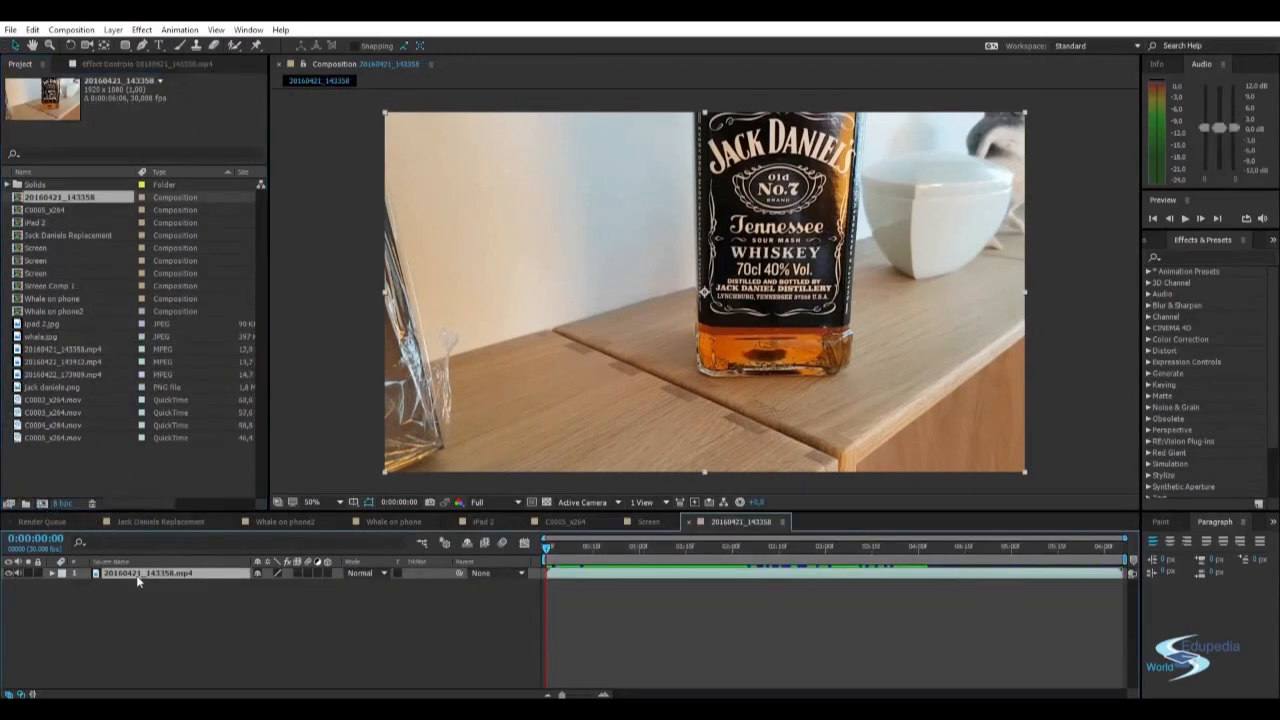
Step: Rename the video layer in the composition as Footage
{"action": "key", "text": "Return"}
{"action": "type", "text": "Fix"}
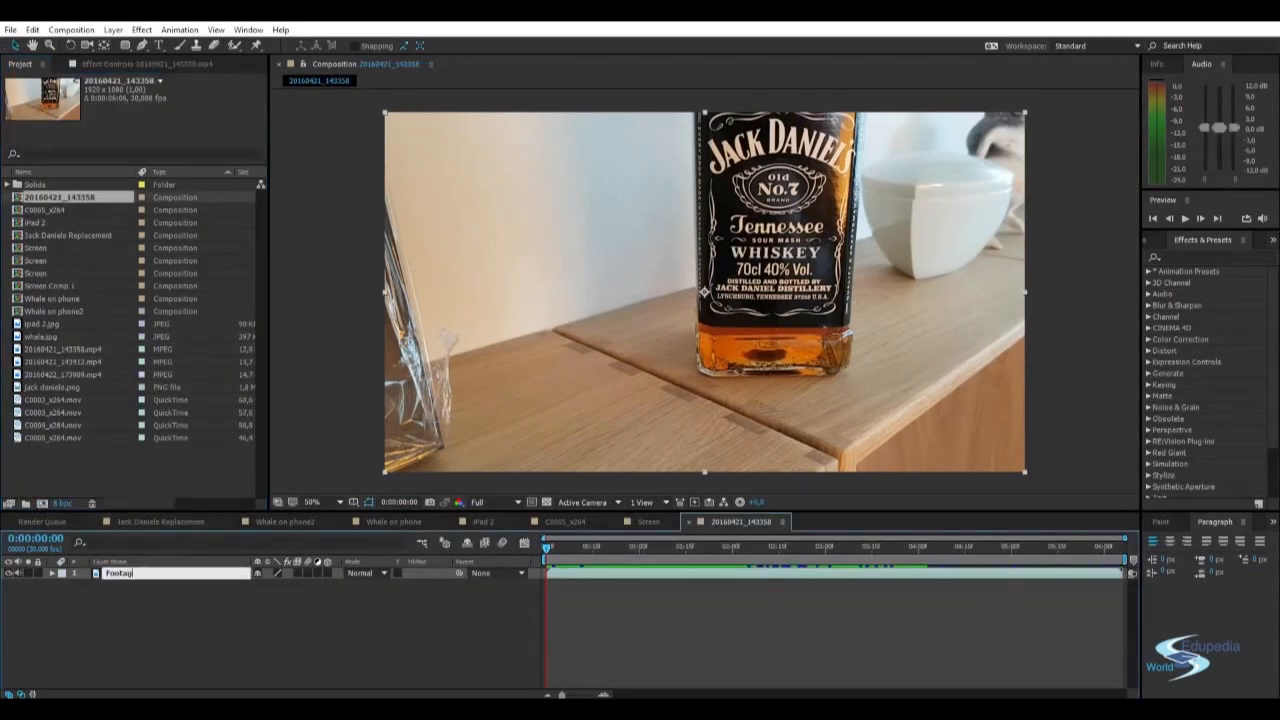
{"action": "left_click", "coordinate": [160, 640]}
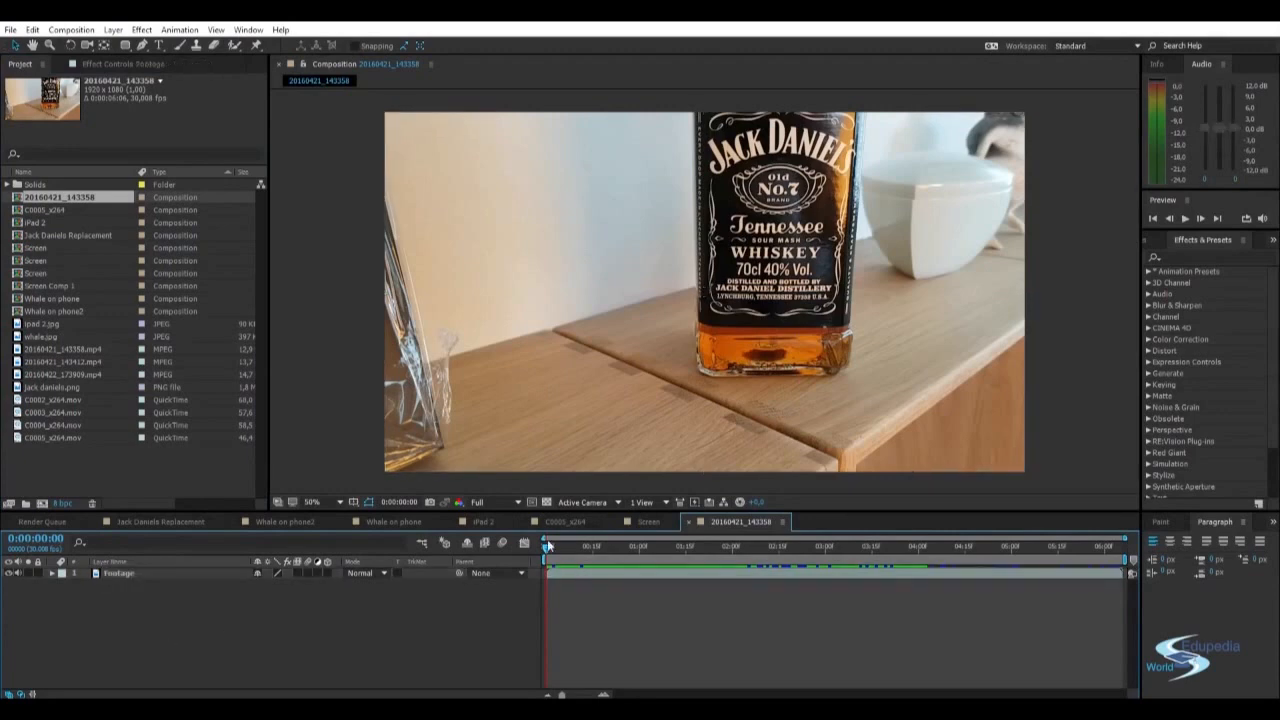
Step: Preview the clip and set the end of the work area at 0:00:02:19, while the bottle label is still fully in frame
{"action": "key", "text": "space"}
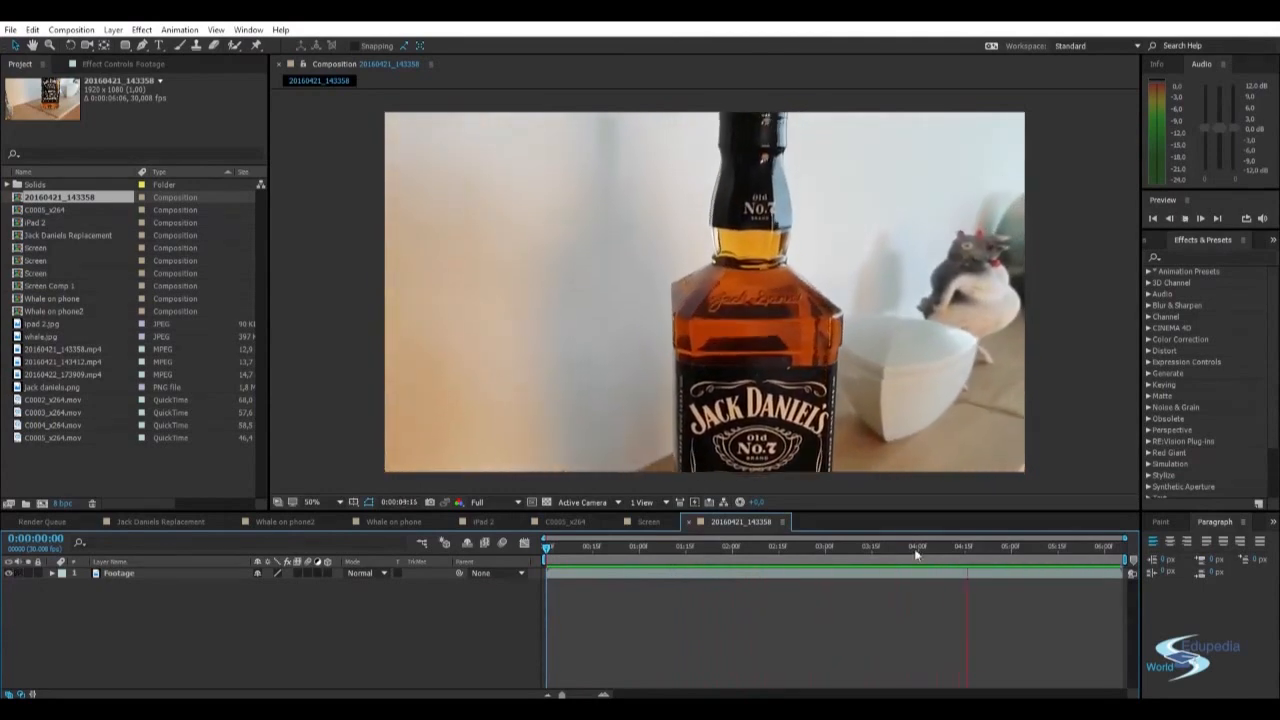
{"action": "left_click", "coordinate": [636, 547]}
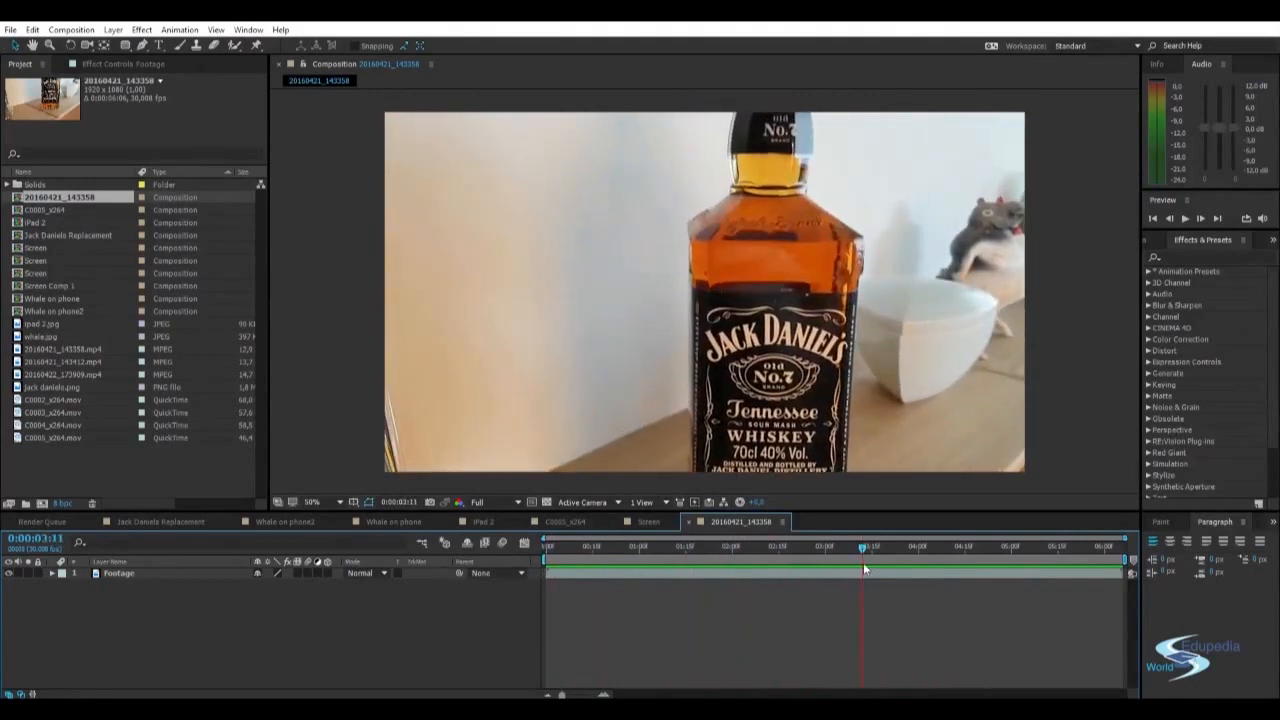
{"action": "key", "text": "Page_Up"}
{"action": "key", "text": "Page_Up"}
{"action": "key", "text": "Page_Up"}
{"action": "key", "text": "Page_Up"}
{"action": "key", "text": "Page_Up"}
{"action": "key", "text": "Page_Up"}
{"action": "key", "text": "Page_Up"}
{"action": "key", "text": "Page_Up"}
{"action": "key", "text": "Page_Up"}
{"action": "key", "text": "Page_Up"}
{"action": "key", "text": "Page_Up"}
{"action": "key", "text": "Page_Up"}
{"action": "key", "text": "Page_Up"}
{"action": "key", "text": "Page_Up"}
{"action": "key", "text": "Page_Up"}
{"action": "key", "text": "Page_Up"}
{"action": "key", "text": "Page_Up"}
{"action": "key", "text": "Page_Up"}
{"action": "key", "text": "Page_Up"}
{"action": "key", "text": "Page_Up"}
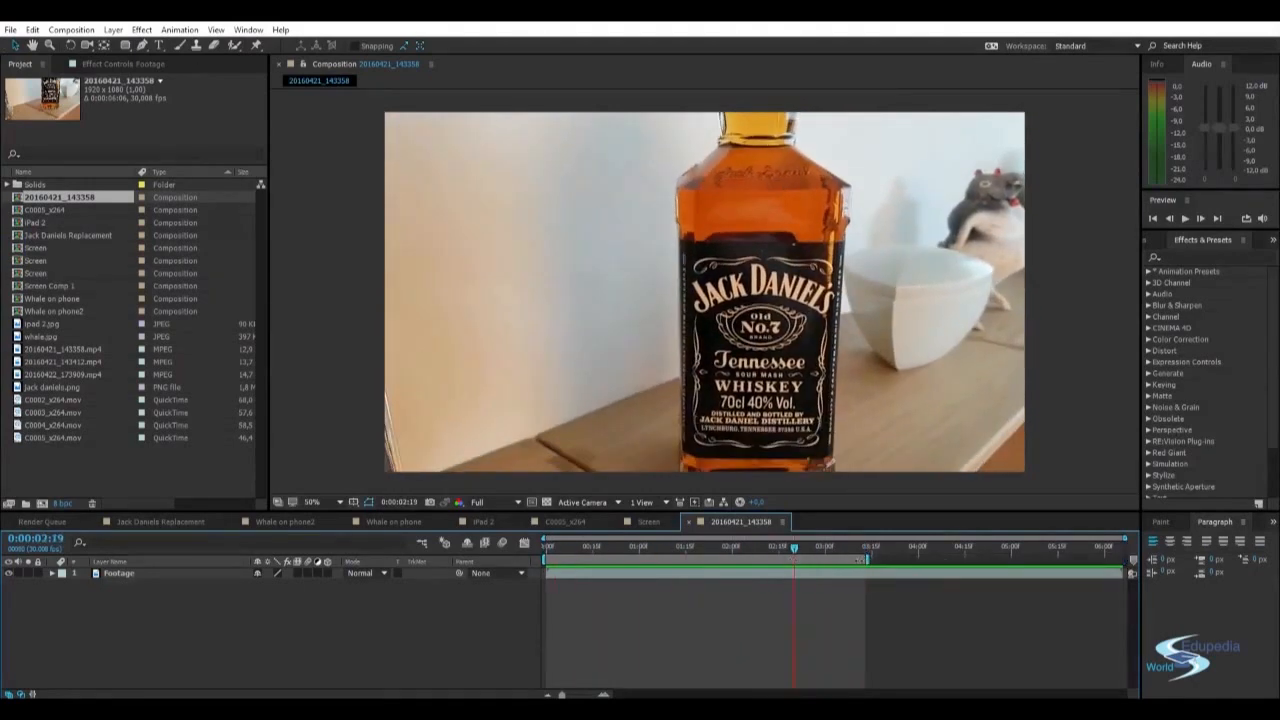
{"action": "left_click_drag", "start_coordinate": [866, 558], "coordinate": [794, 558]}
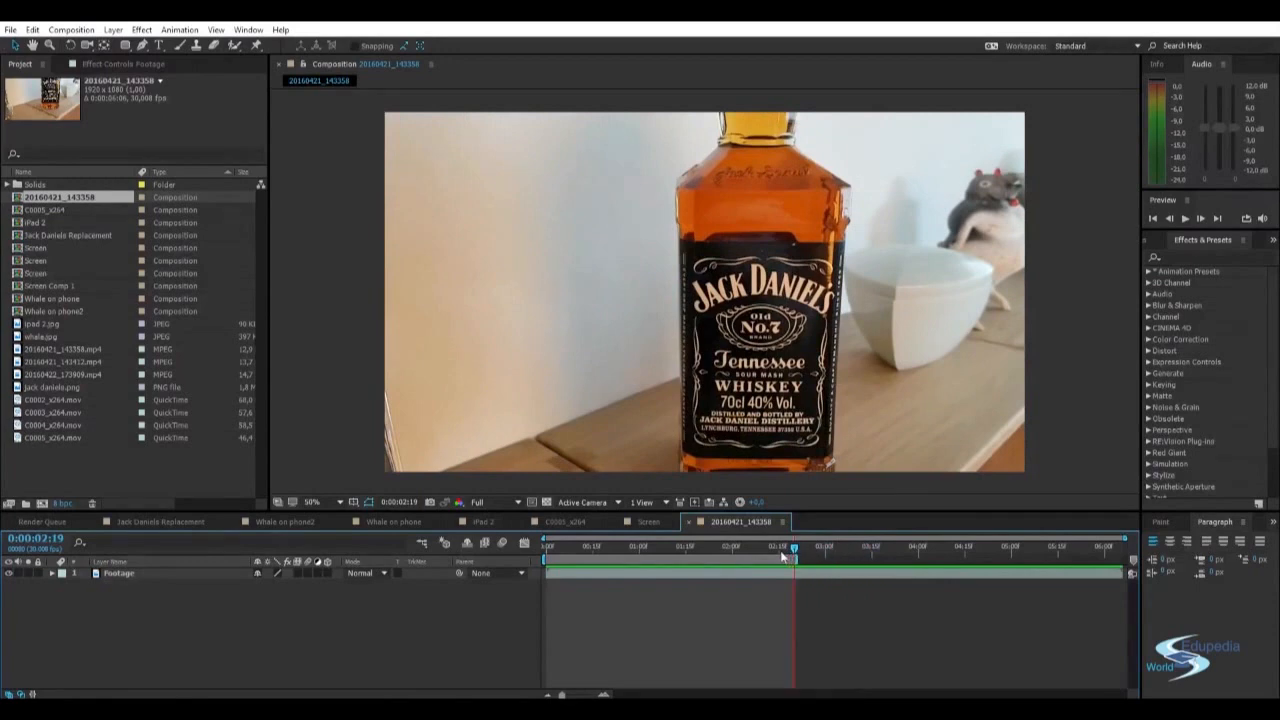
Step: Trim the composition to the work area and return to the first frame
{"action": "right_click", "coordinate": [773, 561]}
{"action": "left_click", "coordinate": [815, 594]}
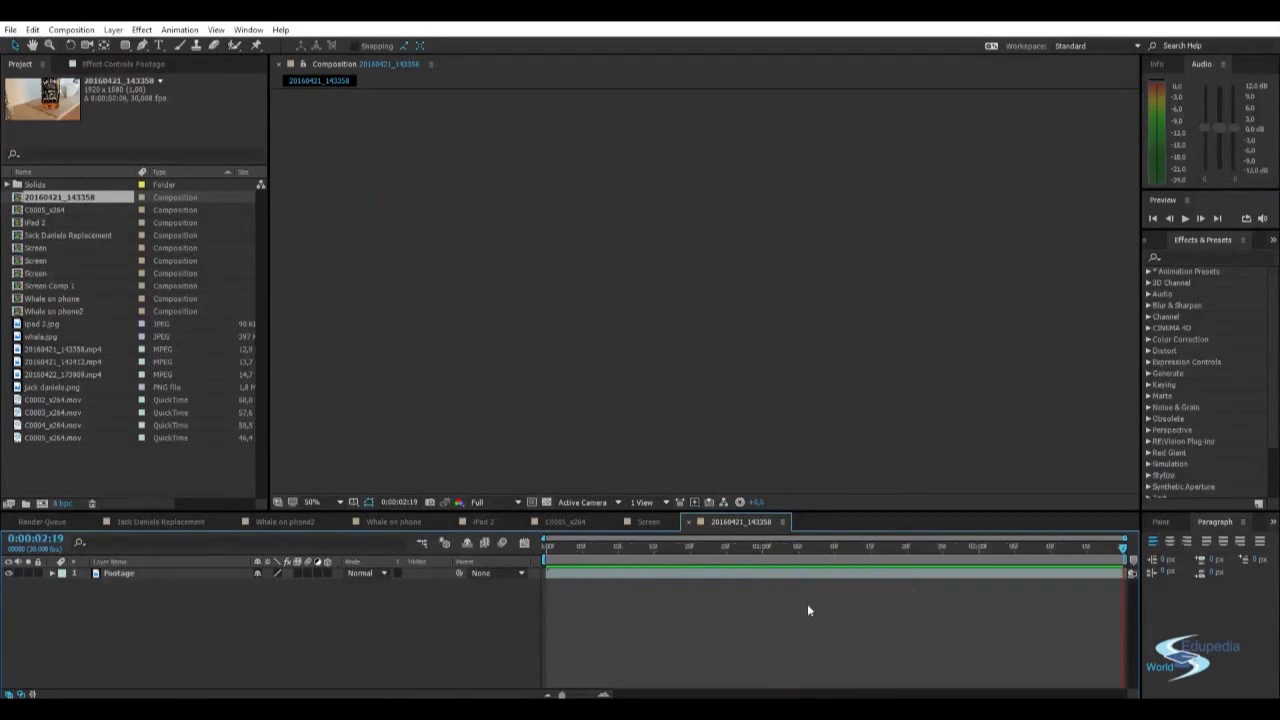
{"action": "left_click_drag", "start_coordinate": [1125, 550], "coordinate": [1093, 548]}
{"action": "key", "text": "Home"}
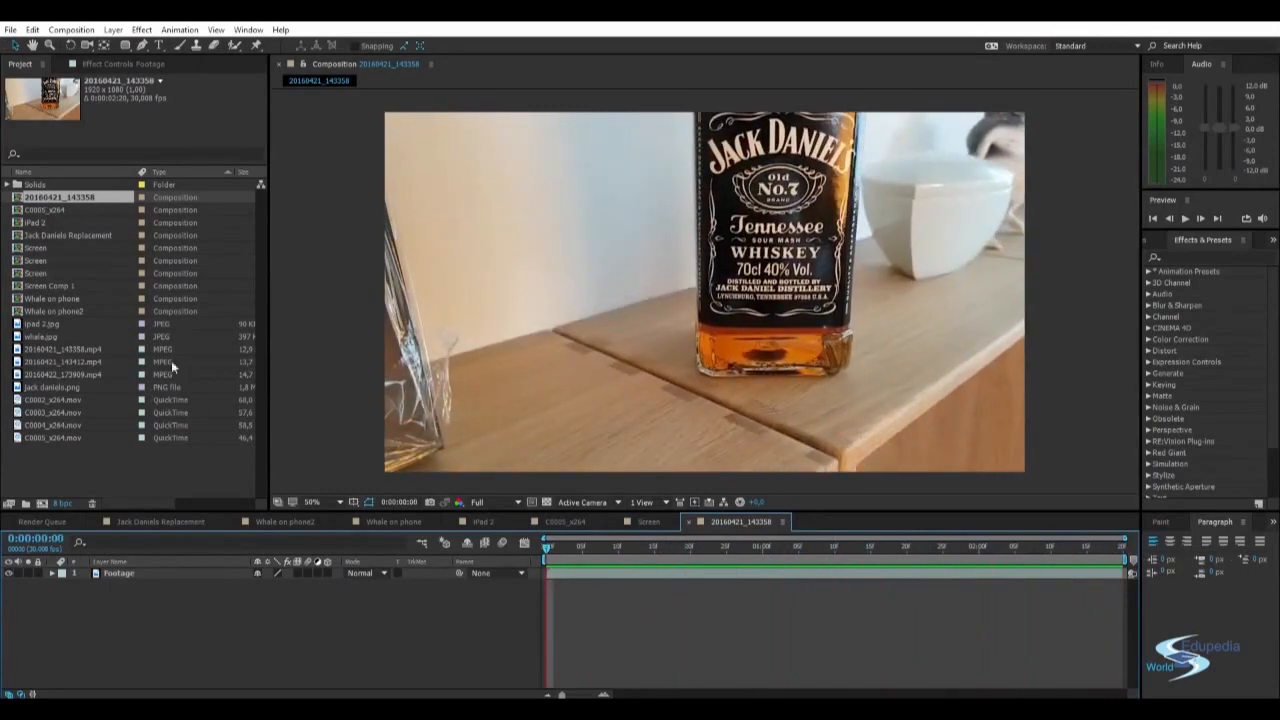
Step: Send the Footage layer to mocha AE for tracking
{"action": "left_click", "coordinate": [58, 347]}
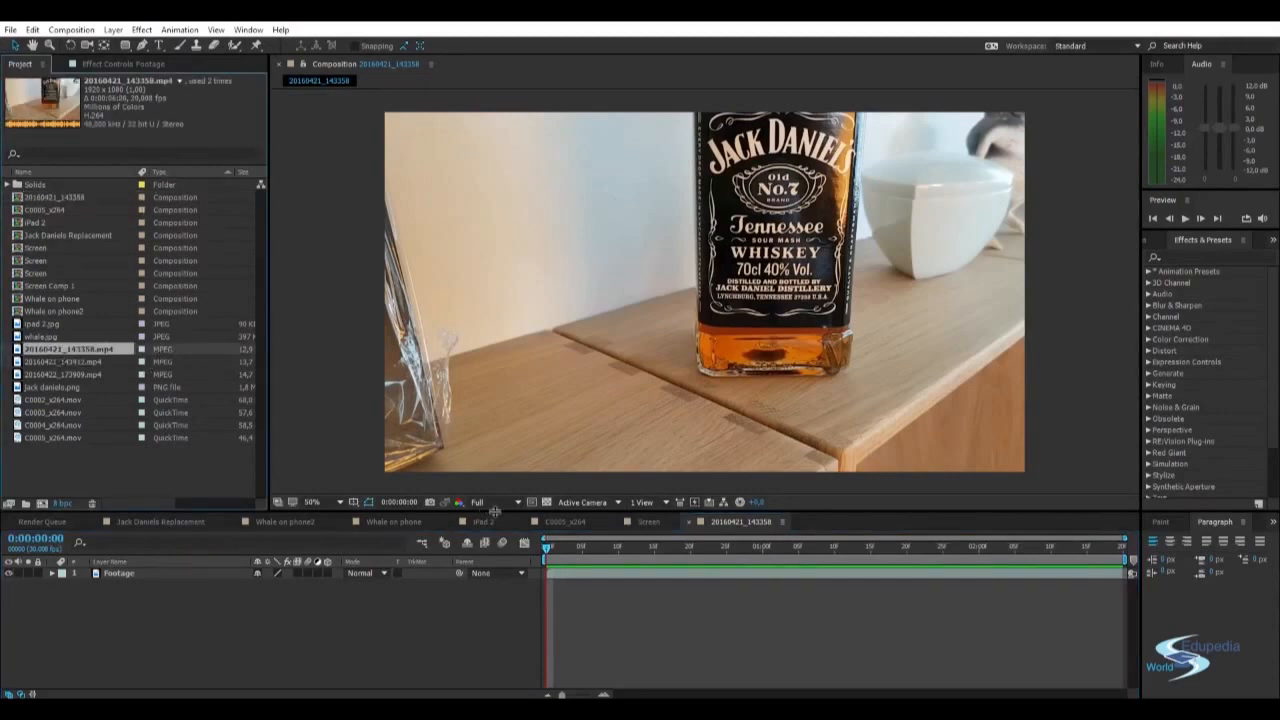
{"action": "mouse_move", "coordinate": [541, 547]}
{"action": "left_mouse_down"}
{"action": "mouse_move", "coordinate": [1130, 548]}
{"action": "mouse_move", "coordinate": [547, 549]}
{"action": "left_mouse_up"}
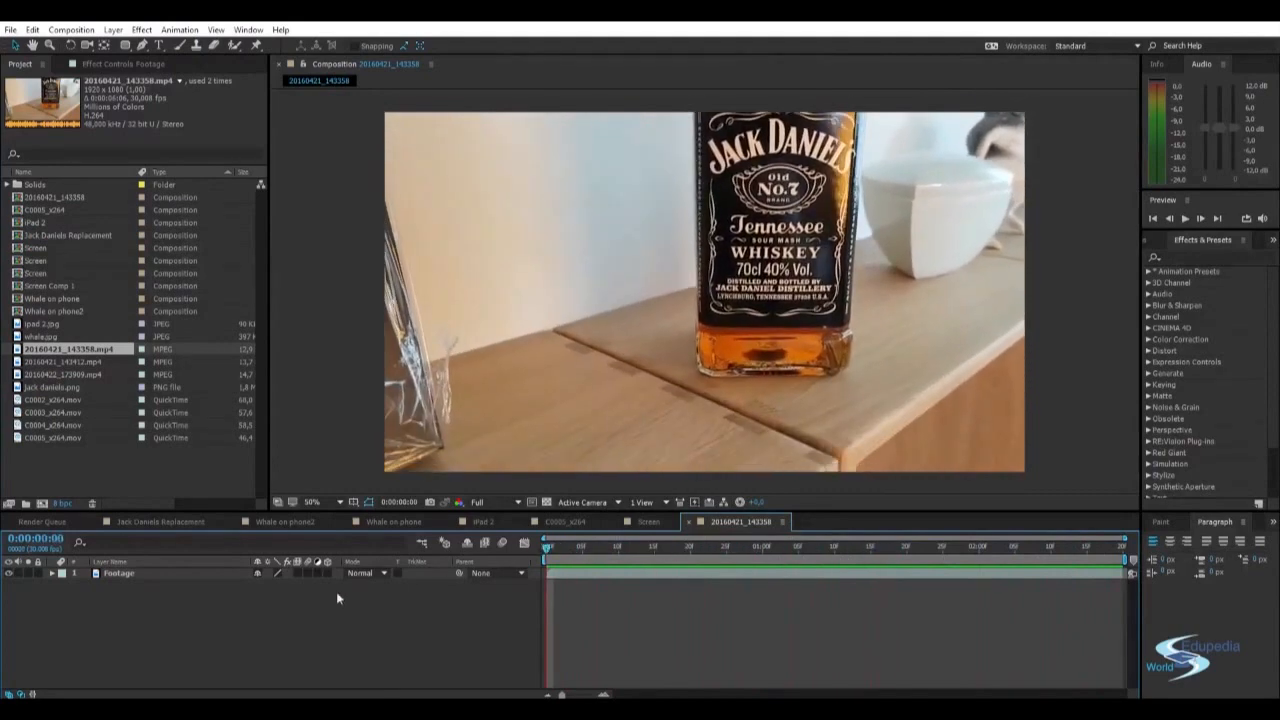
{"action": "left_click", "coordinate": [127, 573]}
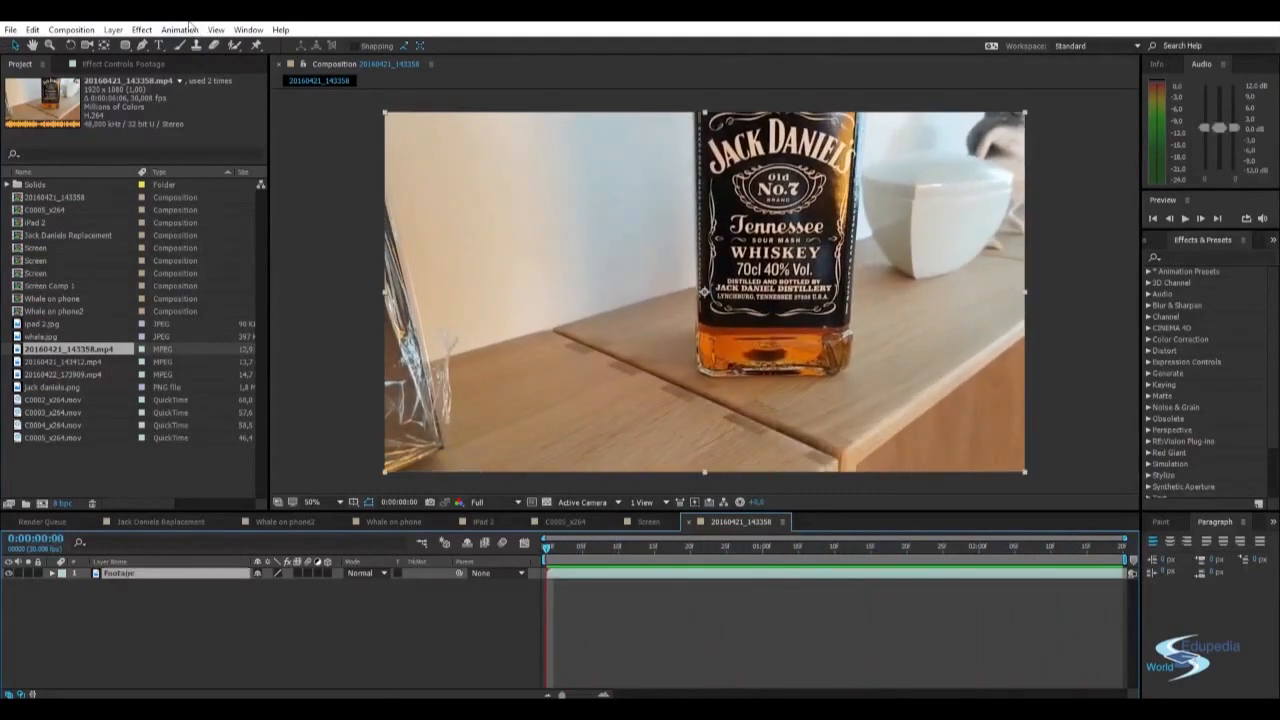
{"action": "left_click", "coordinate": [180, 29]}
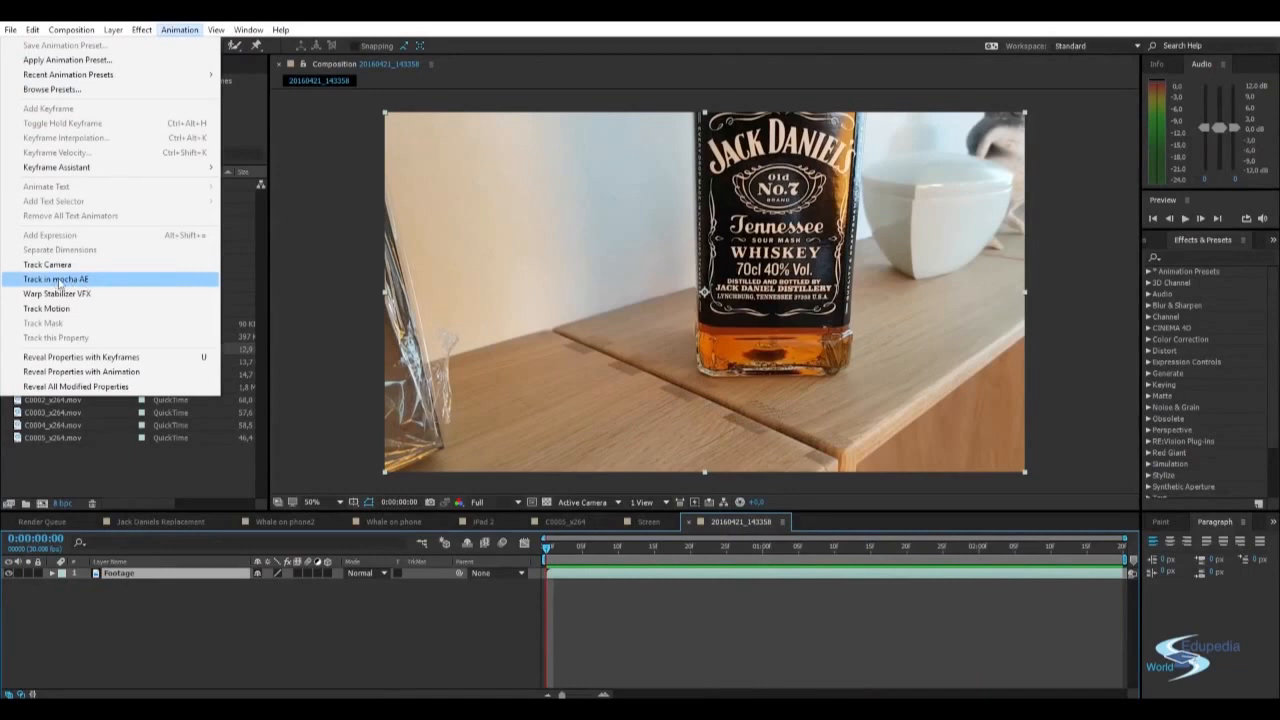
{"action": "left_click", "coordinate": [58, 279]}
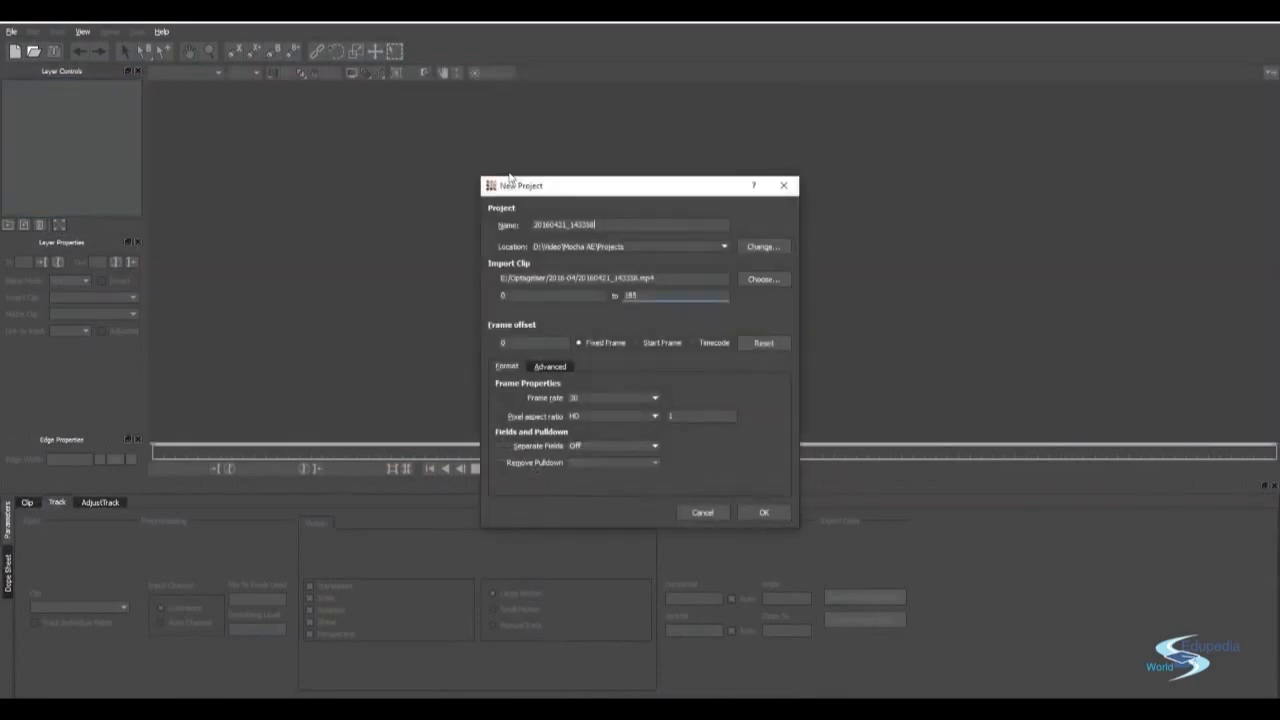
Step: Name the new mocha project Jack Daniels Track
{"action": "double_click", "coordinate": [626, 224]}
{"action": "type", "text": "Jack Daniels"}
{"action": "key", "text": "Home"}
{"action": "type", "text": "Track"}
{"action": "left_click", "coordinate": [758, 280]}
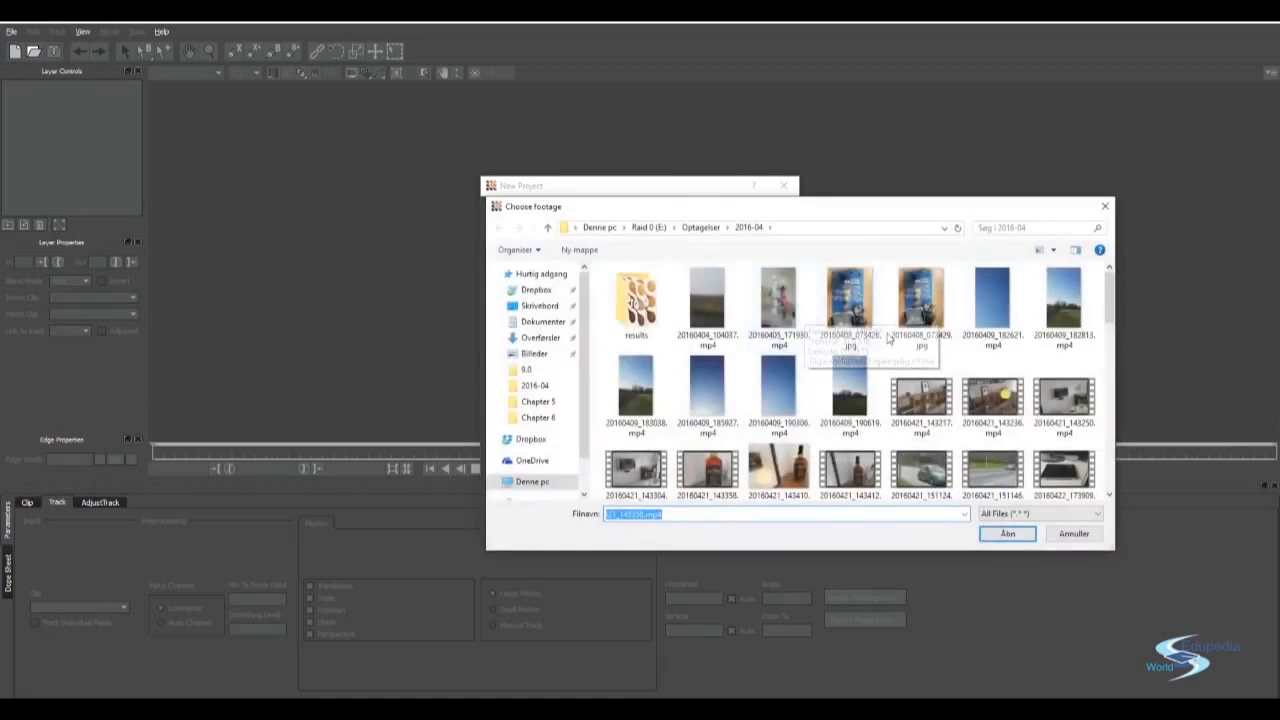
{"action": "scroll", "coordinate": [850, 340], "scroll_direction": "down", "scroll_amount": 1}
{"action": "left_click", "coordinate": [850, 405]}
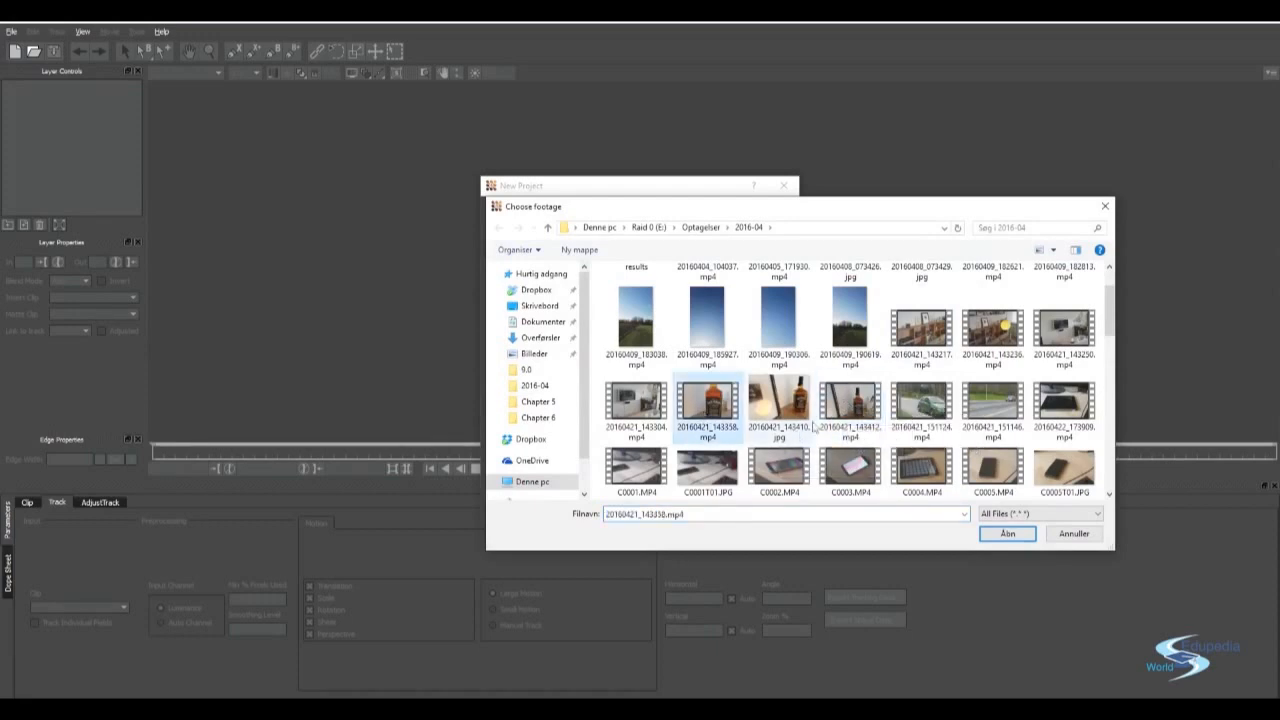
{"action": "left_click", "coordinate": [1072, 532]}
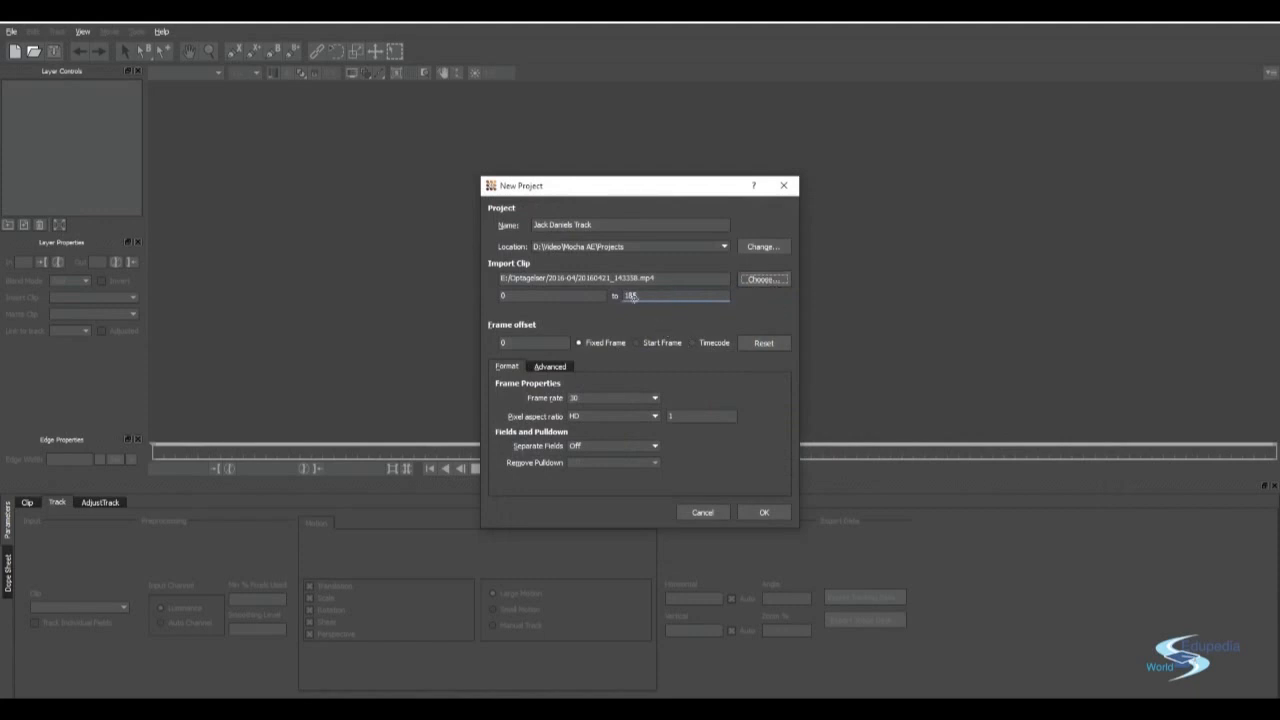
Step: Create the mocha project, scrub through the clip to check the bottle label, and return to frame 0
{"action": "left_click", "coordinate": [762, 513]}
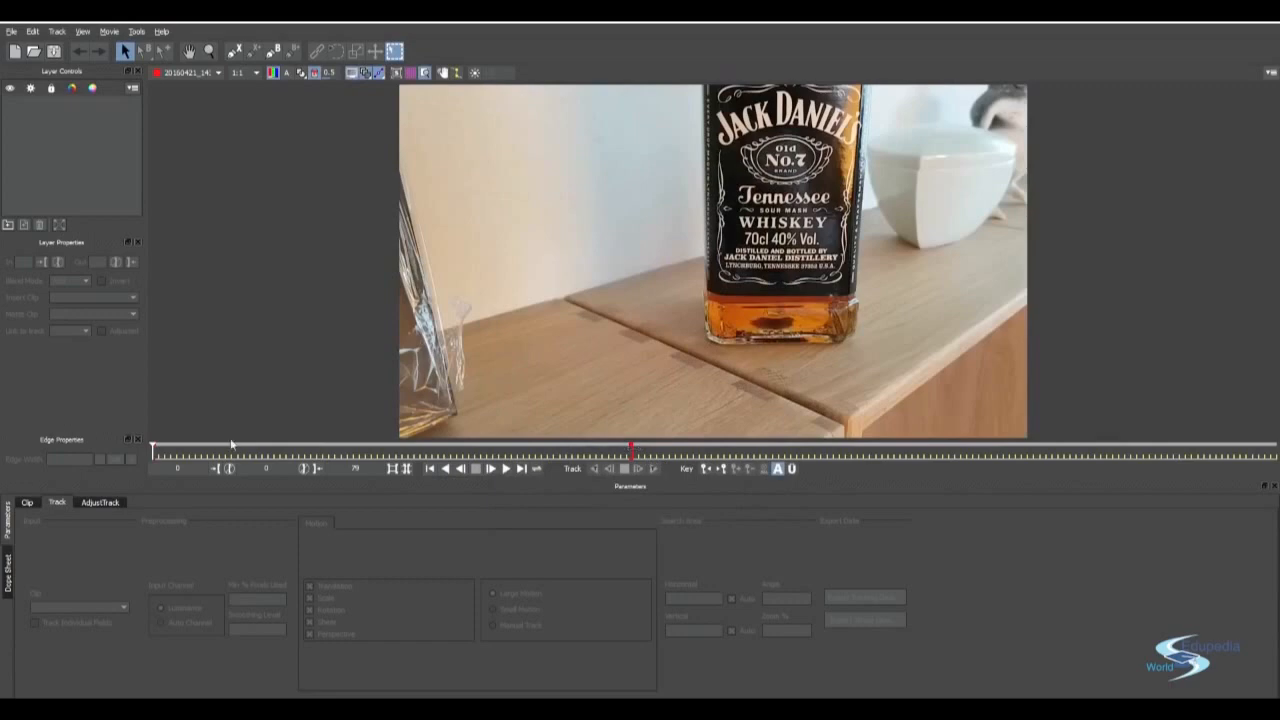
{"action": "left_click_drag", "start_coordinate": [152, 449], "coordinate": [345, 450]}
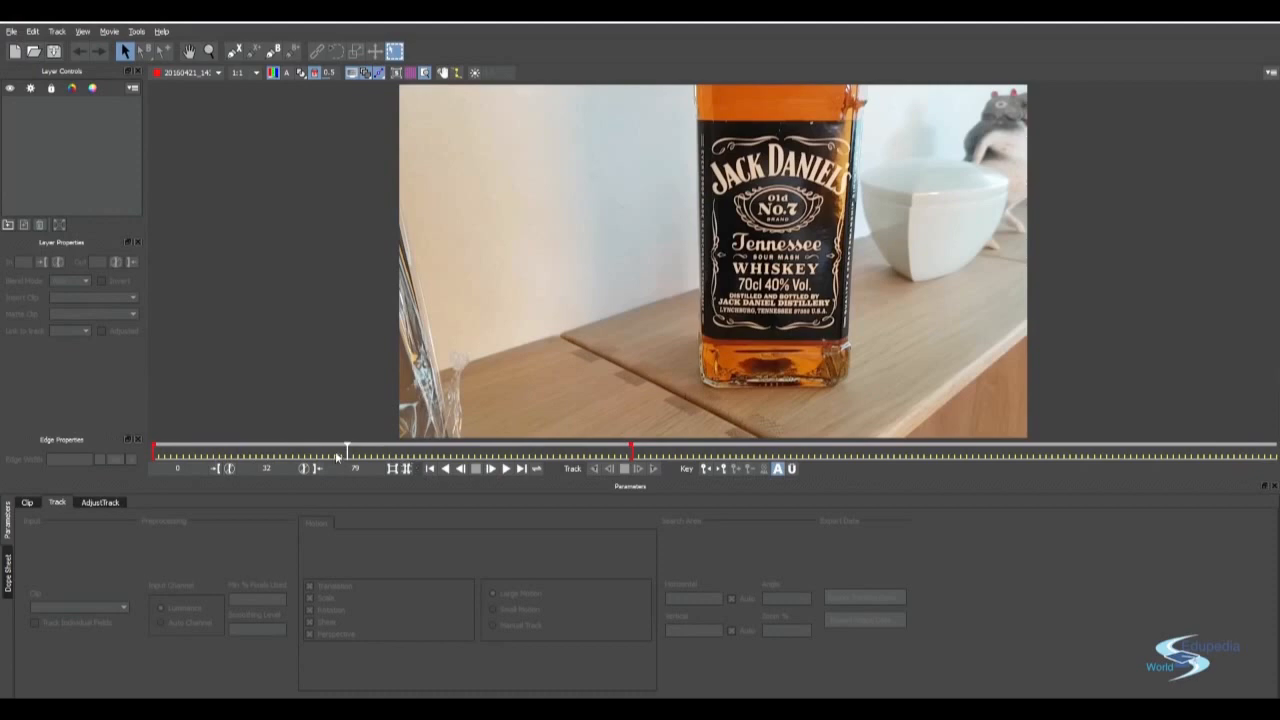
{"action": "key", "text": "space"}
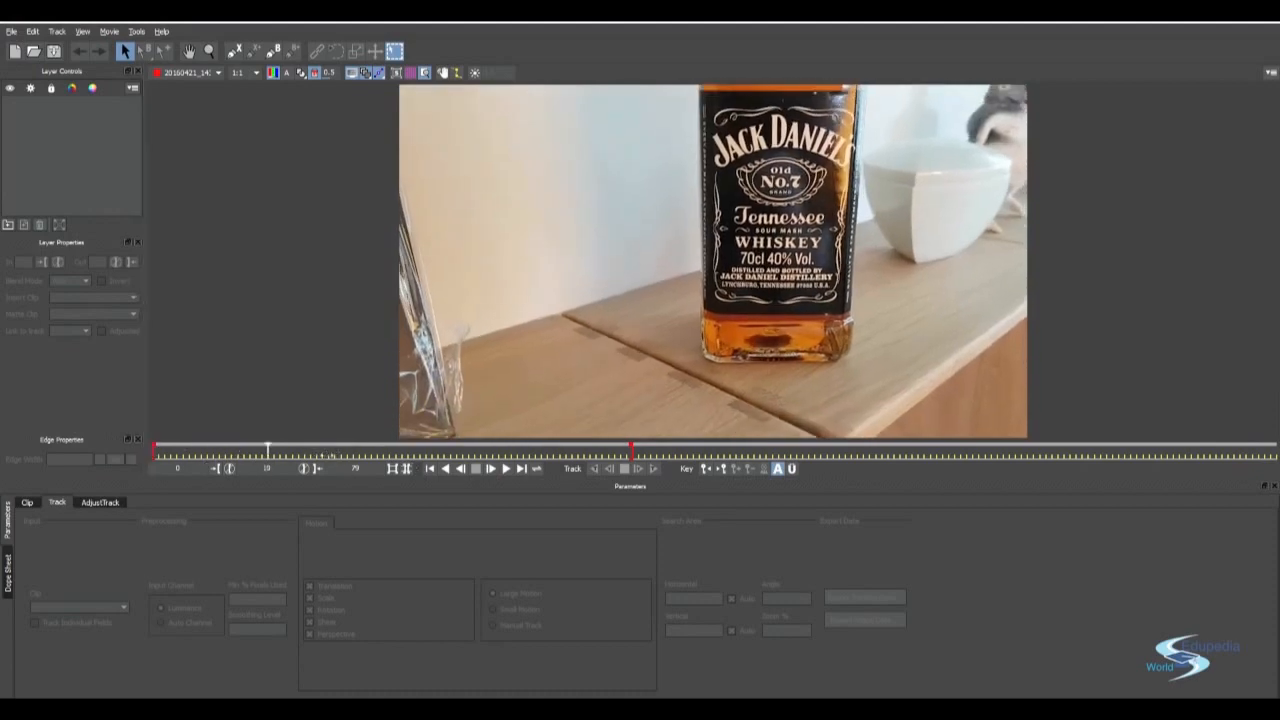
{"action": "left_click_drag", "start_coordinate": [610, 464], "coordinate": [217, 452]}
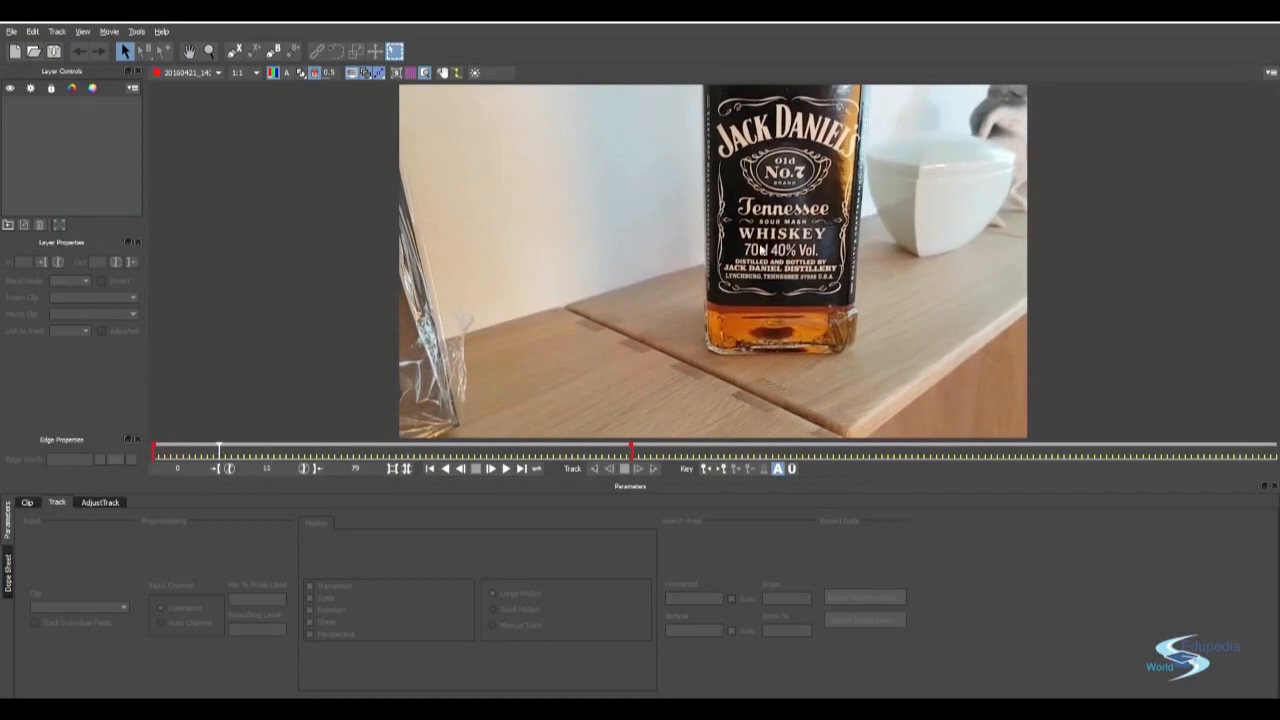
{"action": "mouse_move", "coordinate": [217, 452]}
{"action": "left_mouse_down"}
{"action": "mouse_move", "coordinate": [155, 450]}
{"action": "mouse_move", "coordinate": [557, 447]}
{"action": "mouse_move", "coordinate": [130, 459]}
{"action": "left_mouse_up"}
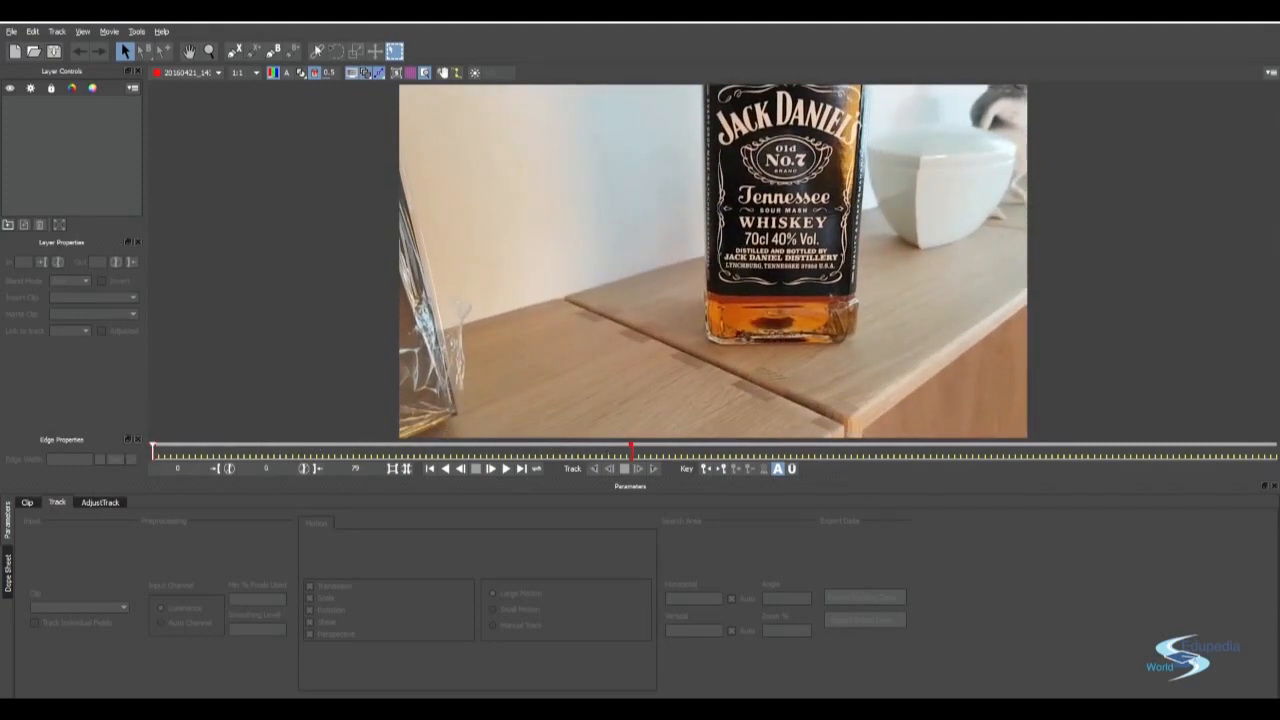
Step: Draw a closed four-point X-spline around the label text from Tennessee down to the Jack Daniel Distillery line
{"action": "left_click", "coordinate": [234, 52]}
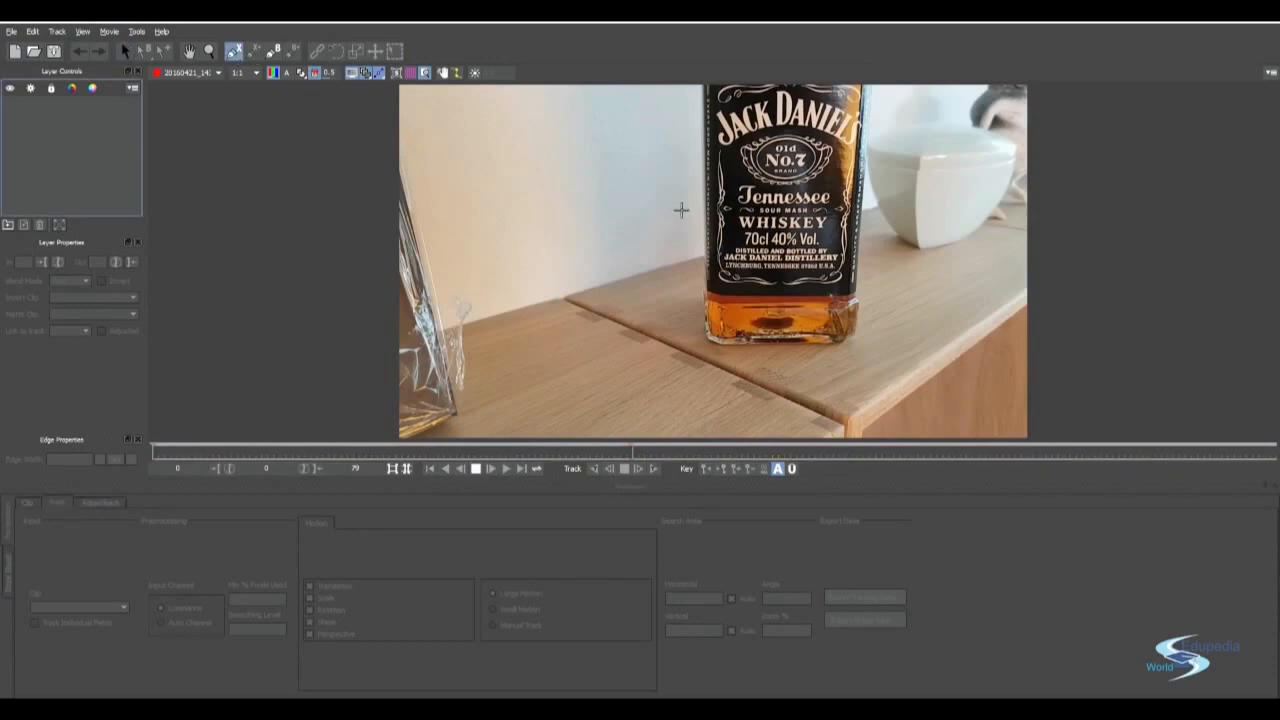
{"action": "scroll", "coordinate": [712, 245], "scroll_direction": "up", "scroll_amount": 3}
{"action": "key", "text": "x"}
{"action": "left_click_drag", "start_coordinate": [870, 275], "coordinate": [729, 248]}
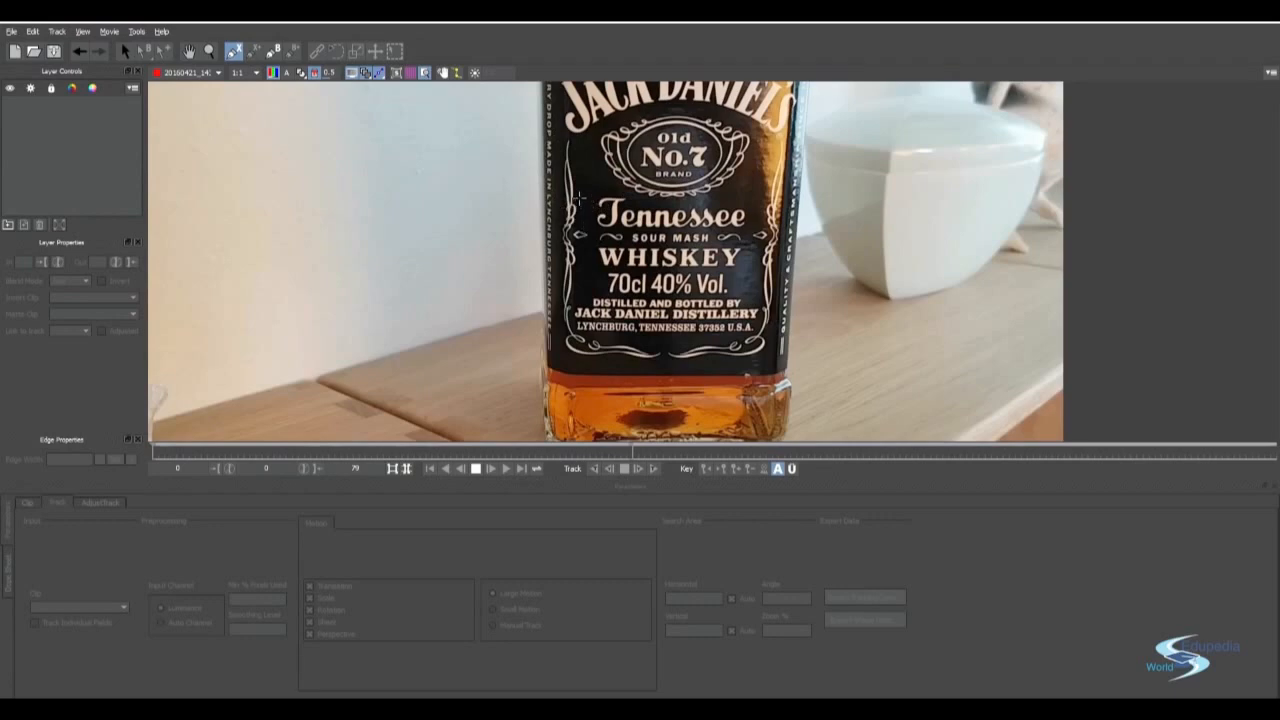
{"action": "left_click", "coordinate": [580, 196]}
{"action": "left_click", "coordinate": [578, 311]}
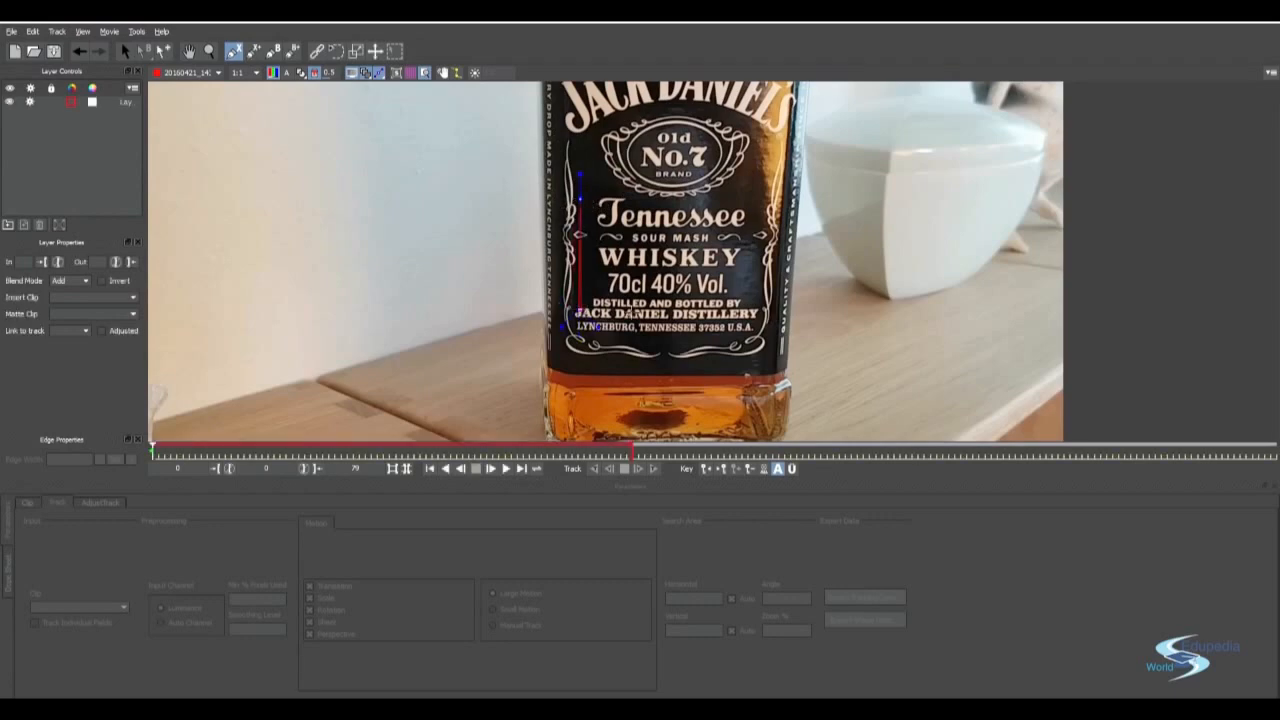
{"action": "left_click", "coordinate": [768, 311]}
{"action": "left_click", "coordinate": [766, 198]}
{"action": "right_click", "coordinate": [700, 158]}
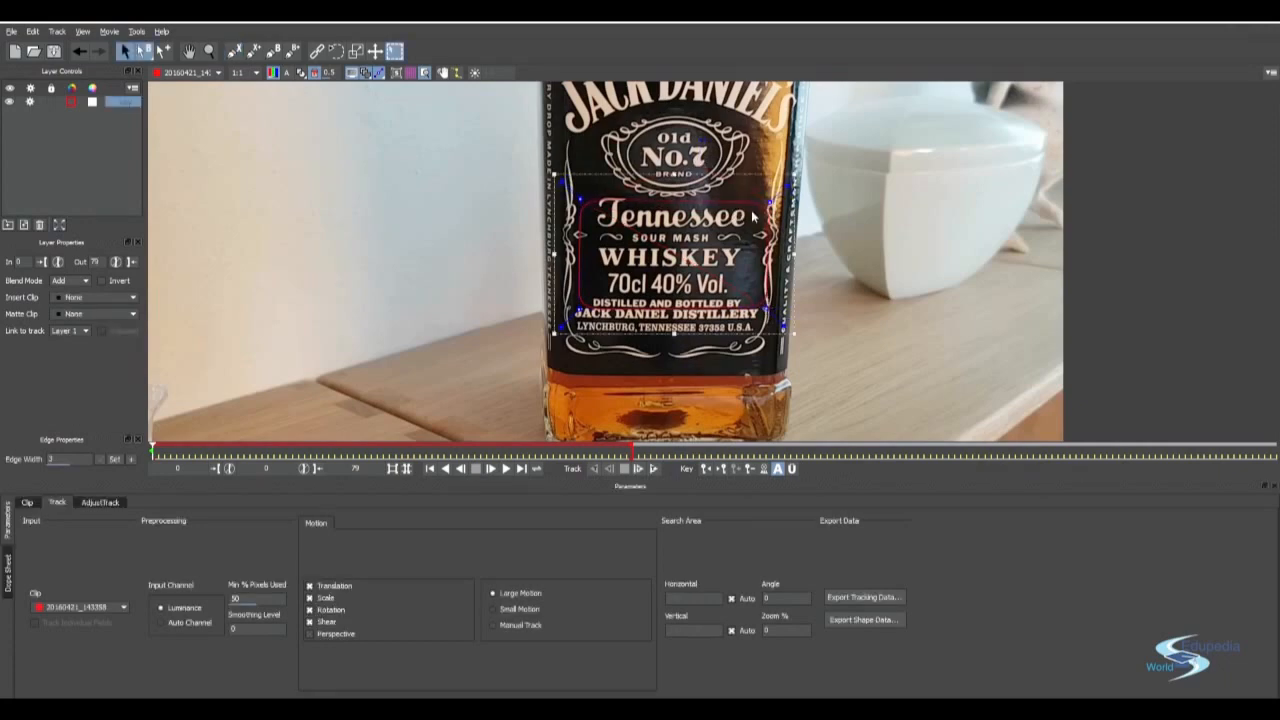
Step: Enlarge the spline by moving its corner points up towards the No.7 emblem and down to the Lynchburg line, and set Min % Pixels Used to 90
{"action": "left_click_drag", "start_coordinate": [767, 199], "coordinate": [770, 178]}
{"action": "left_click_drag", "start_coordinate": [580, 198], "coordinate": [579, 180]}
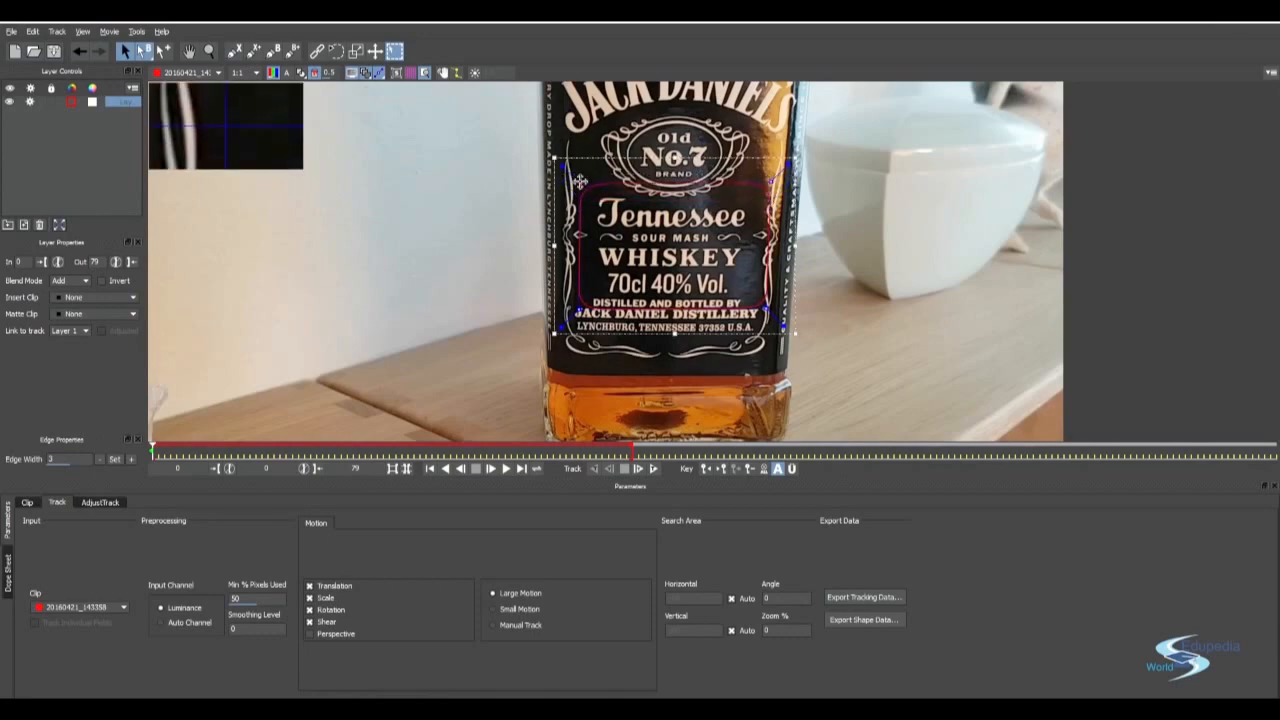
{"action": "left_click_drag", "start_coordinate": [576, 313], "coordinate": [577, 328]}
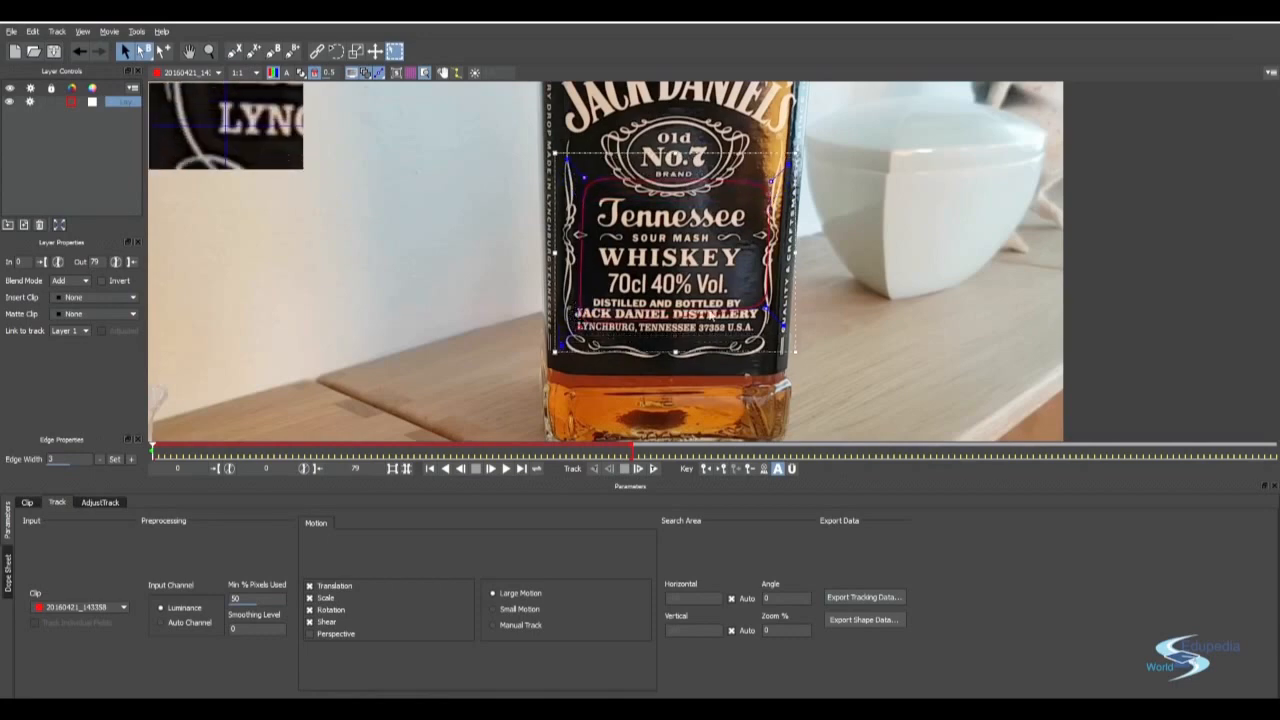
{"action": "left_click_drag", "start_coordinate": [760, 308], "coordinate": [760, 323]}
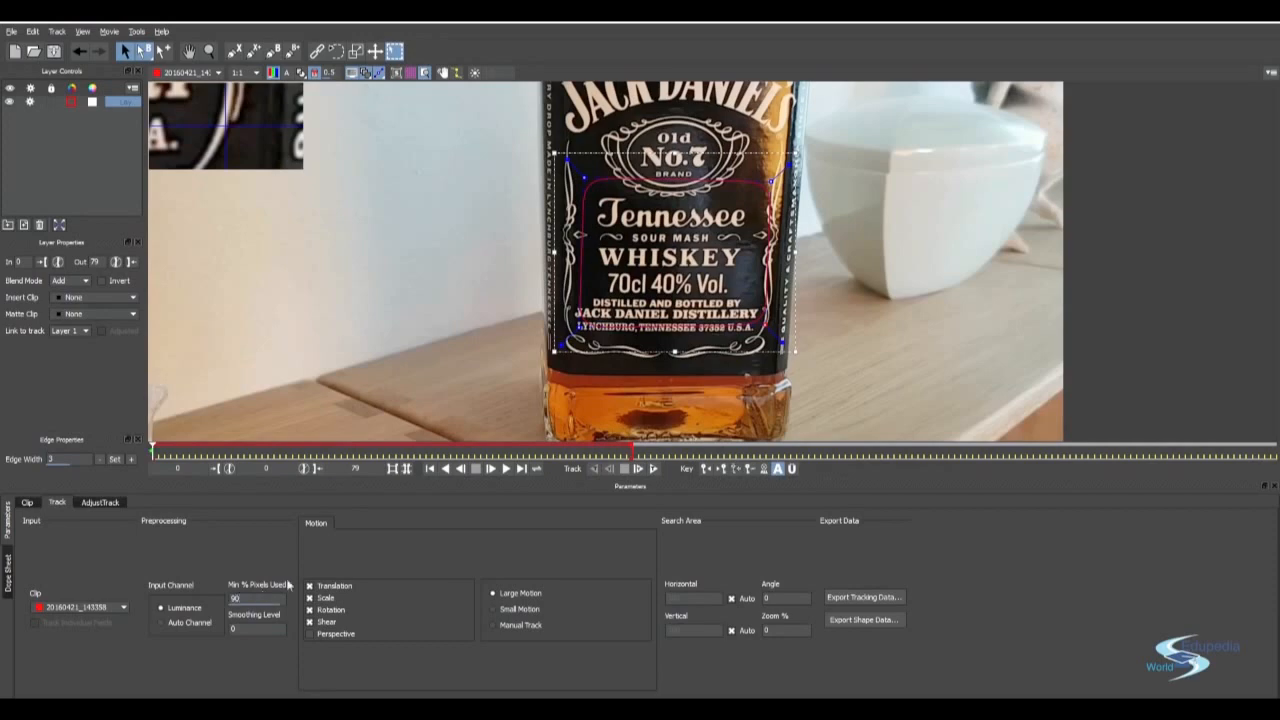
{"action": "left_click_drag", "start_coordinate": [668, 263], "coordinate": [690, 253]}
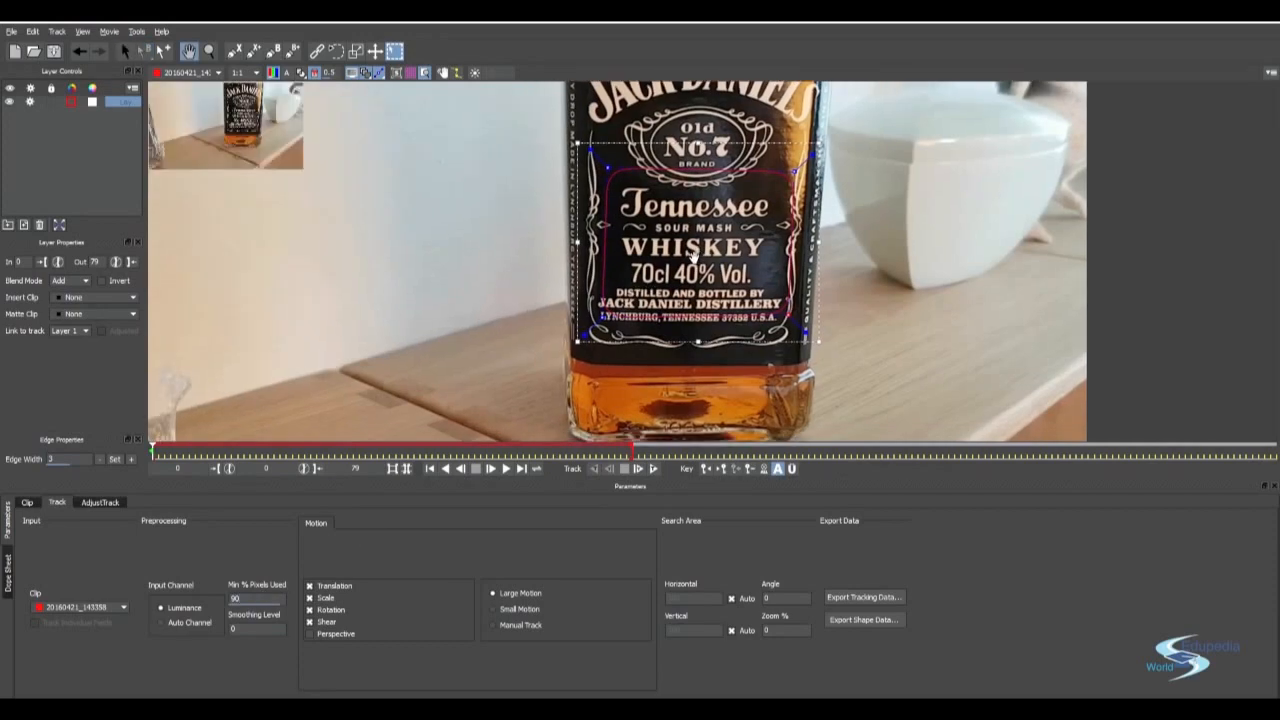
Step: Show the planar grid and place the surface's upper two corners on the upper corners of the label's ornamental border
{"action": "left_click", "coordinate": [395, 74]}
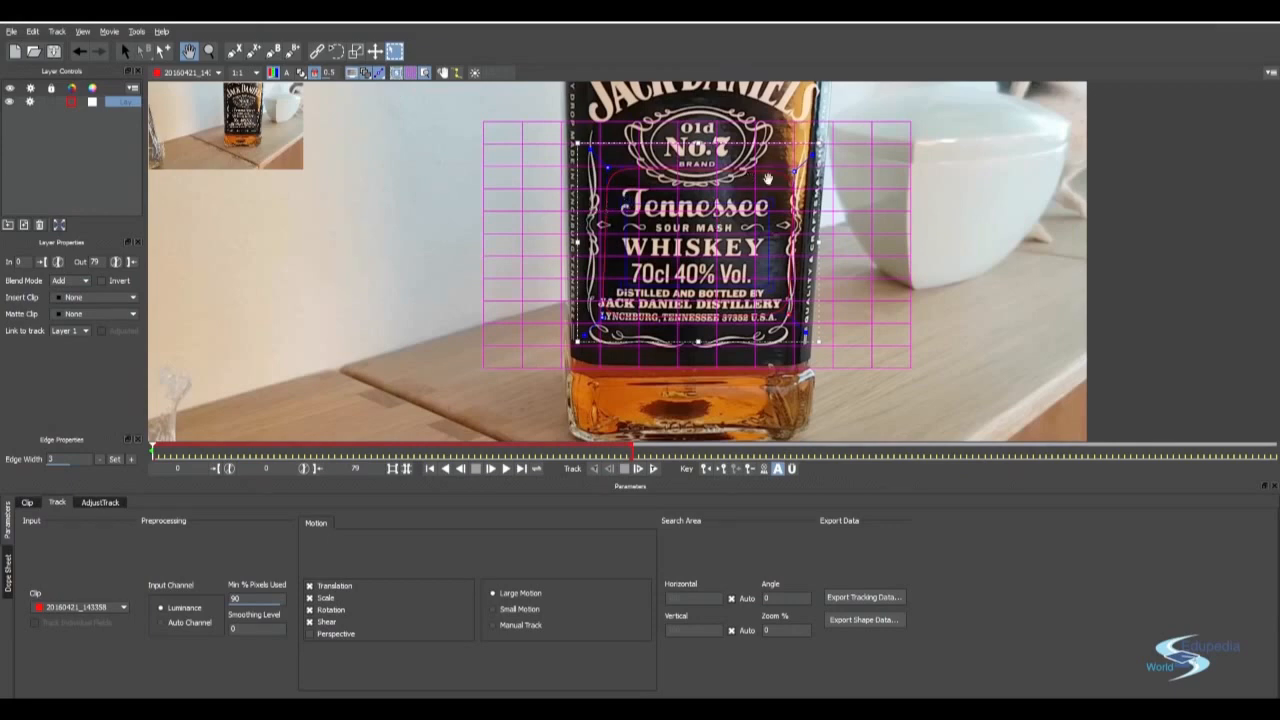
{"action": "left_click_drag", "start_coordinate": [622, 205], "coordinate": [663, 232]}
{"action": "key", "text": "s"}
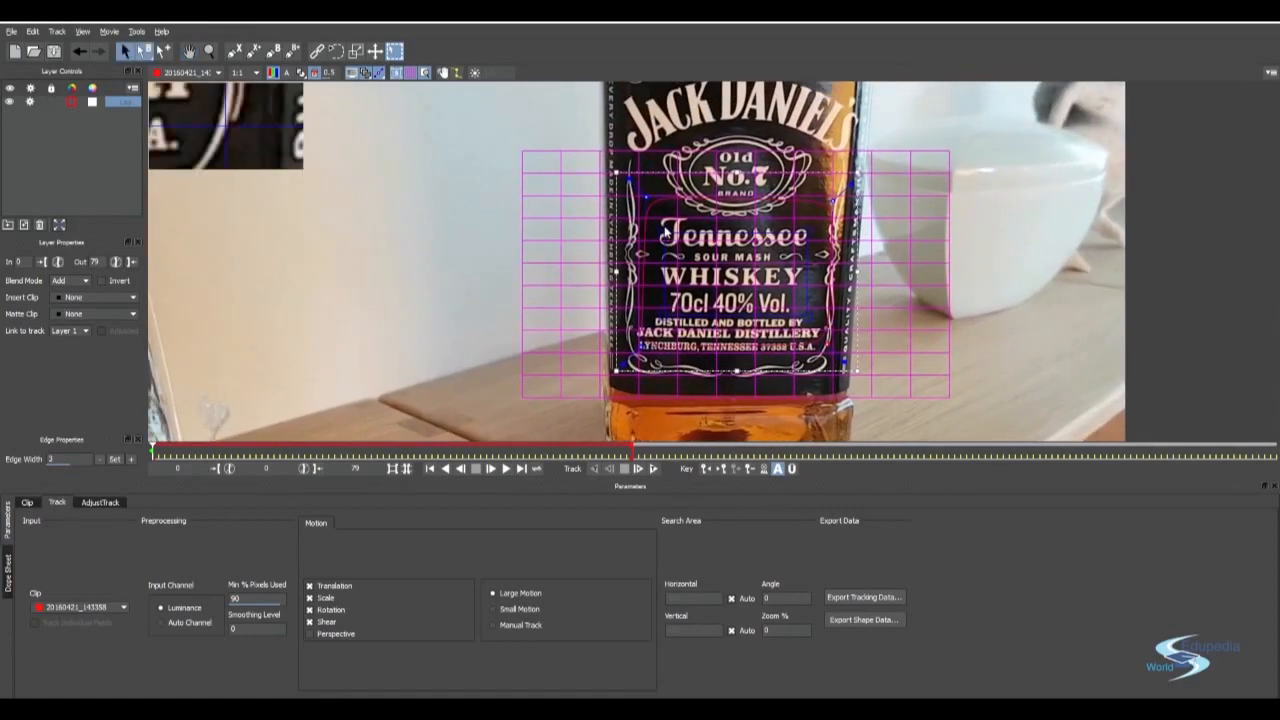
{"action": "left_click", "coordinate": [657, 221]}
{"action": "left_click_drag", "start_coordinate": [657, 221], "coordinate": [643, 192]}
{"action": "left_click_drag", "start_coordinate": [636, 176], "coordinate": [632, 161]}
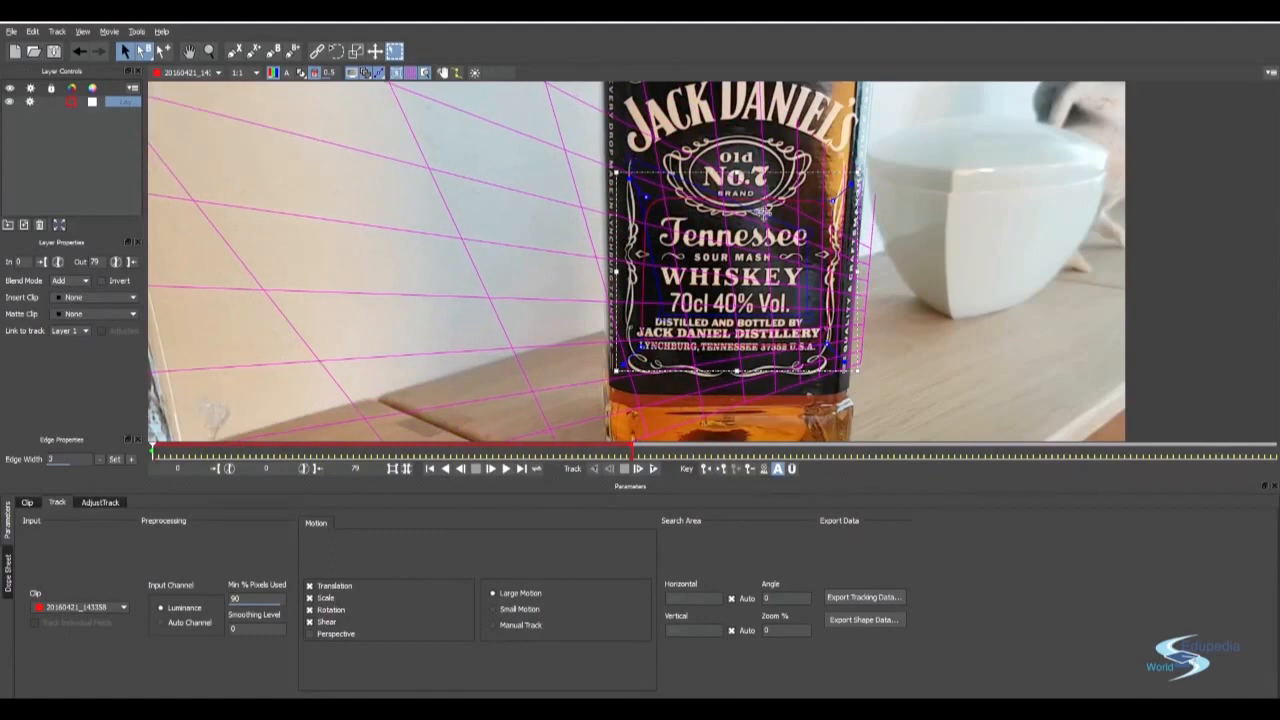
{"action": "left_click_drag", "start_coordinate": [809, 229], "coordinate": [845, 157]}
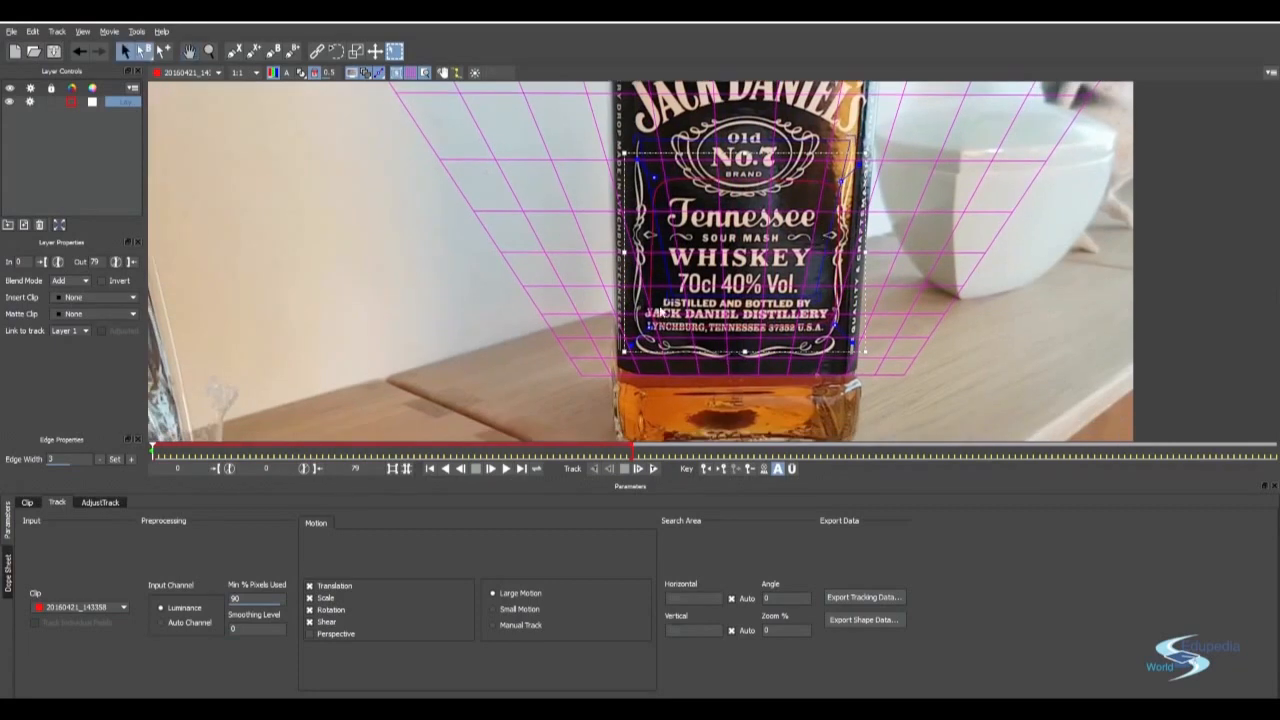
Step: Place the surface's lower two corners on the label border's lower corners and fine-tune the upper ones to match the bottle's perspective
{"action": "left_click_drag", "start_coordinate": [668, 302], "coordinate": [630, 337]}
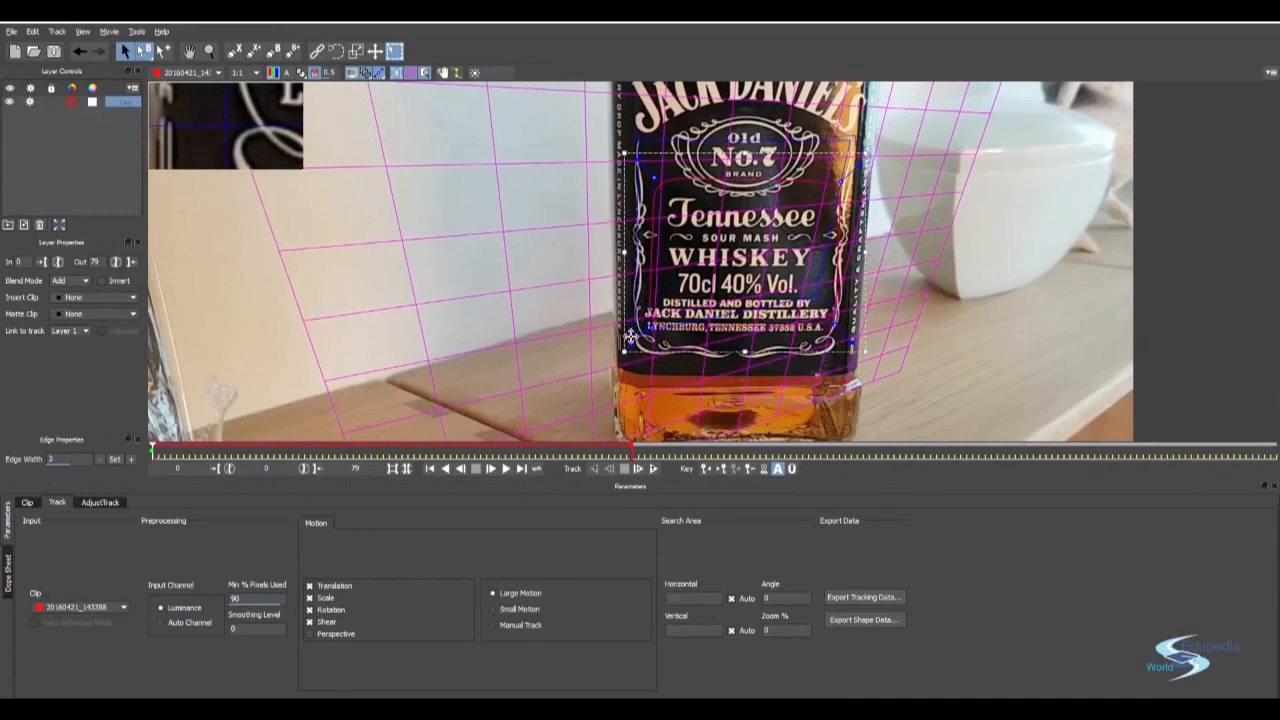
{"action": "left_click_drag", "start_coordinate": [630, 335], "coordinate": [632, 337]}
{"action": "left_click_drag", "start_coordinate": [812, 298], "coordinate": [838, 331]}
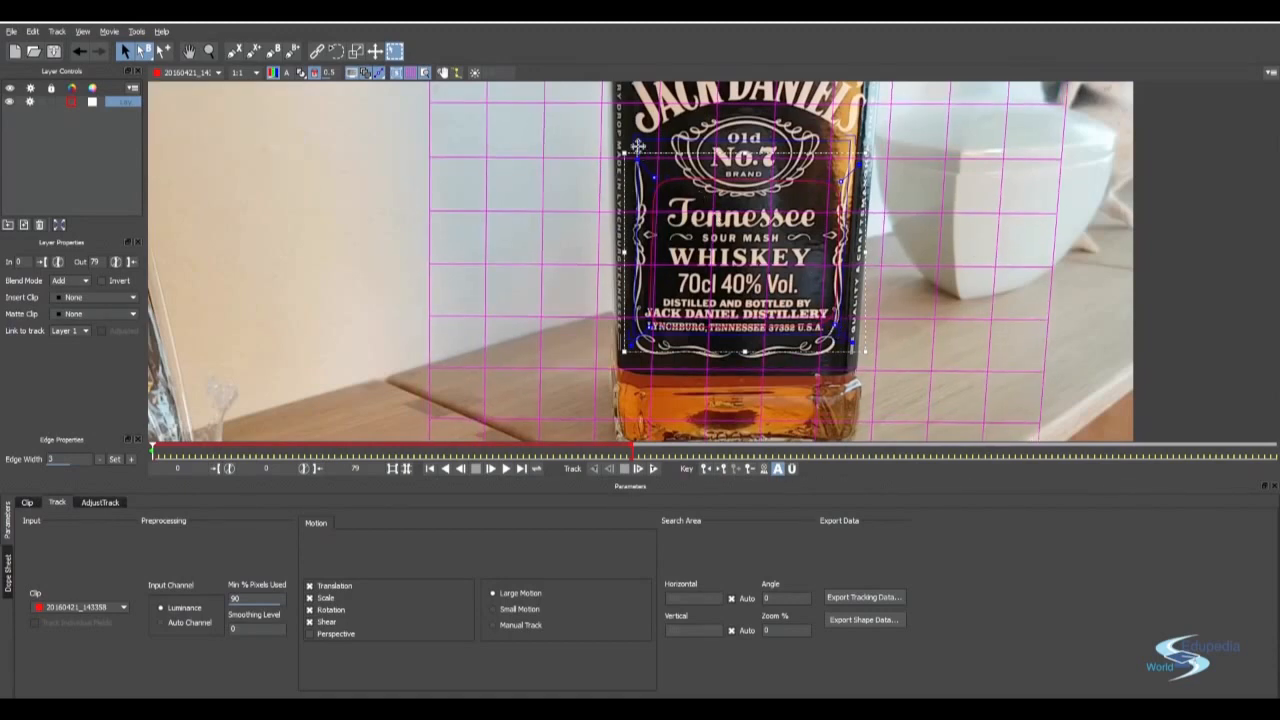
{"action": "left_click_drag", "start_coordinate": [630, 141], "coordinate": [630, 140]}
{"action": "left_click_drag", "start_coordinate": [851, 141], "coordinate": [849, 141]}
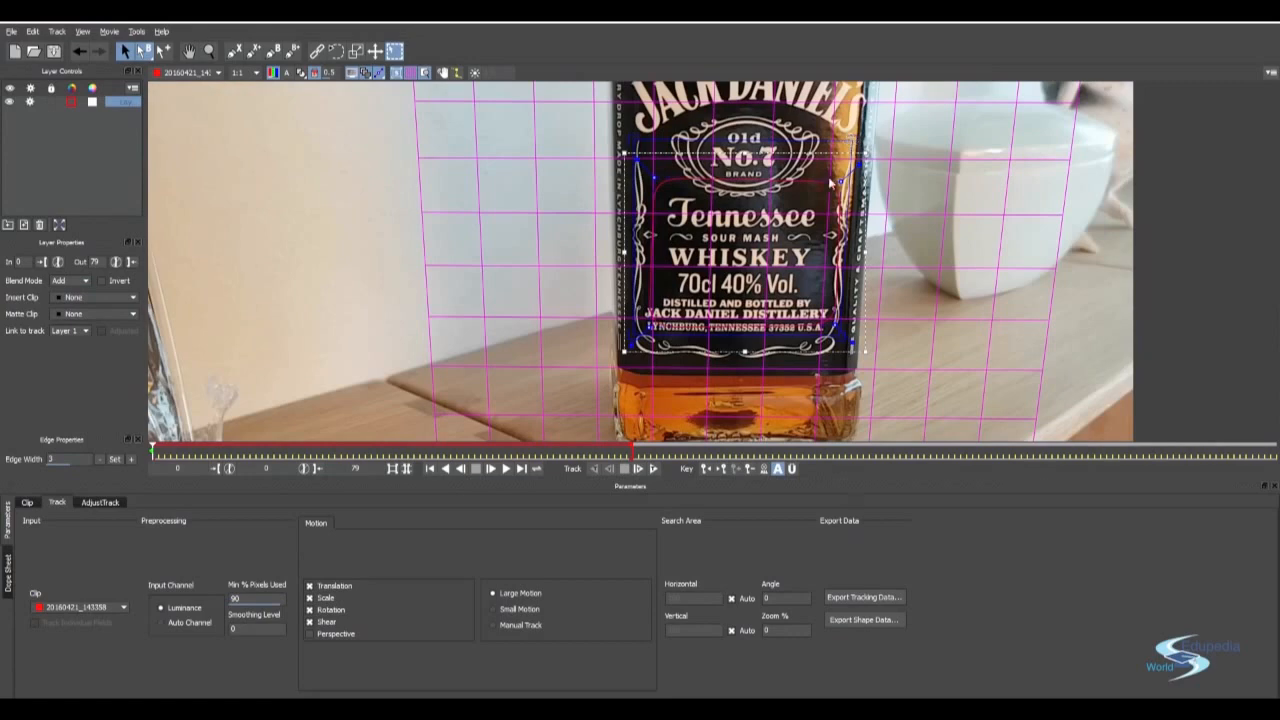
Step: Examine how well the planar grid lines up with the label, the bottle's edges and its base
{"action": "scroll", "coordinate": [828, 195], "scroll_direction": "down", "scroll_amount": 2}
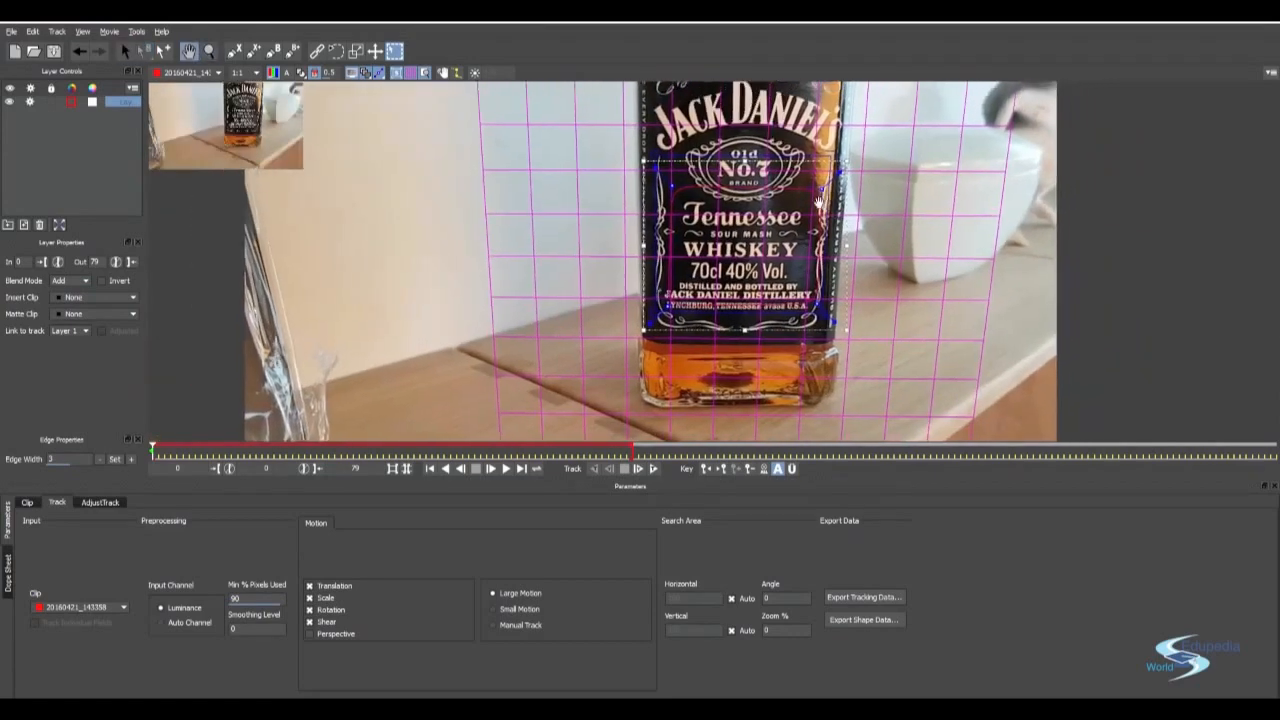
{"action": "left_click", "coordinate": [137, 44]}
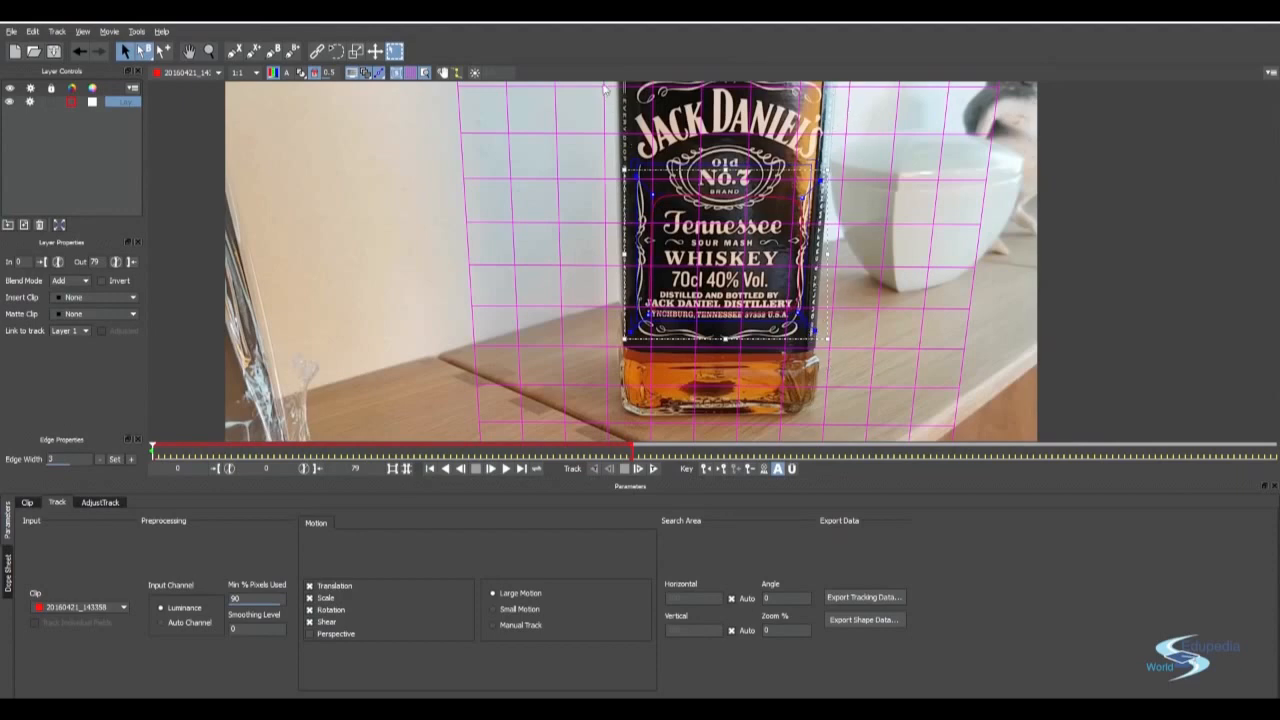
{"action": "key", "text": "x"}
{"action": "left_click_drag", "start_coordinate": [670, 376], "coordinate": [672, 285]}
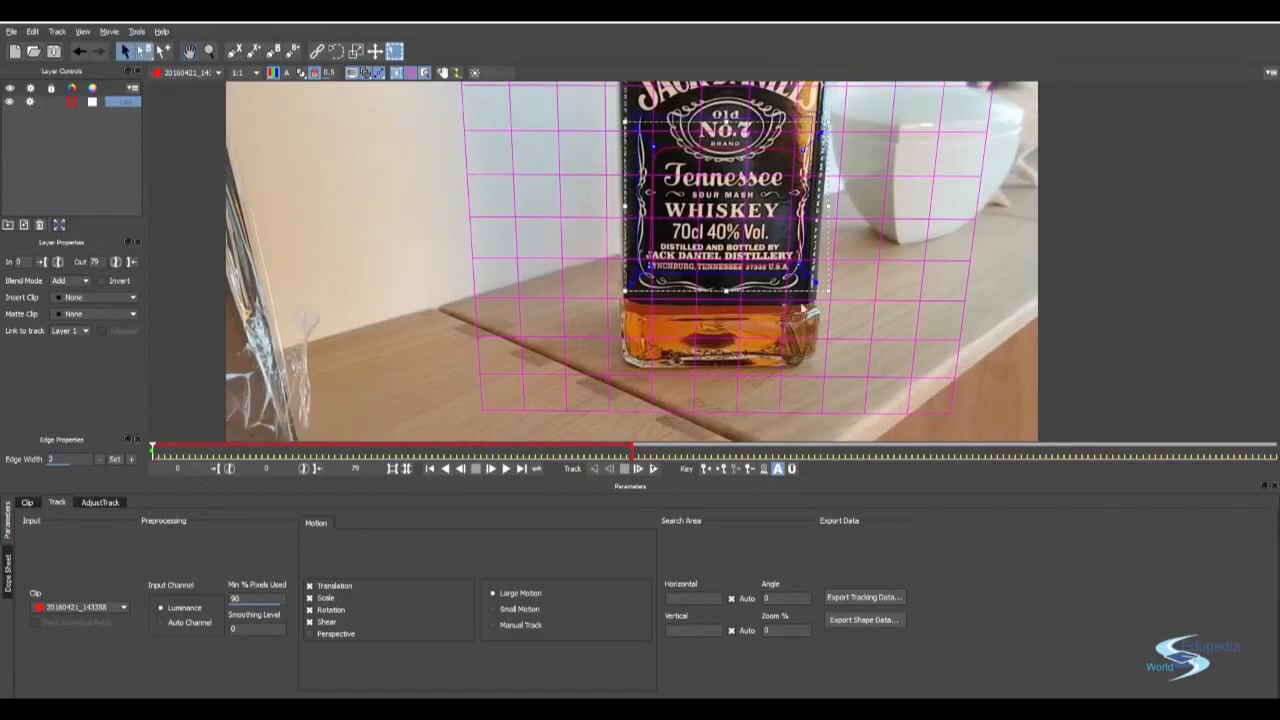
{"action": "left_click_drag", "start_coordinate": [800, 268], "coordinate": [835, 258]}
{"action": "key", "text": "x"}
{"action": "key", "text": "z"}
{"action": "key", "text": "q"}
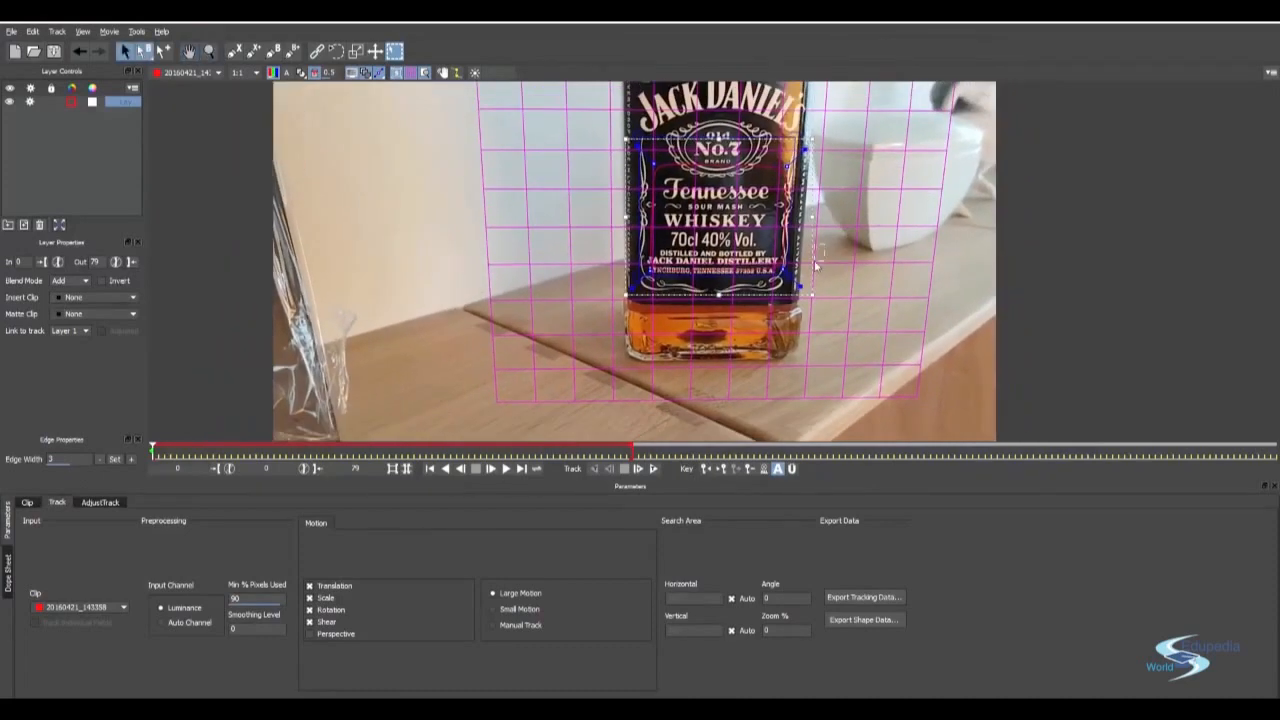
Step: Rename the spline layer Bottle front, widen the layer list to fit the name, and reselect the layer
{"action": "left_click", "coordinate": [833, 259]}
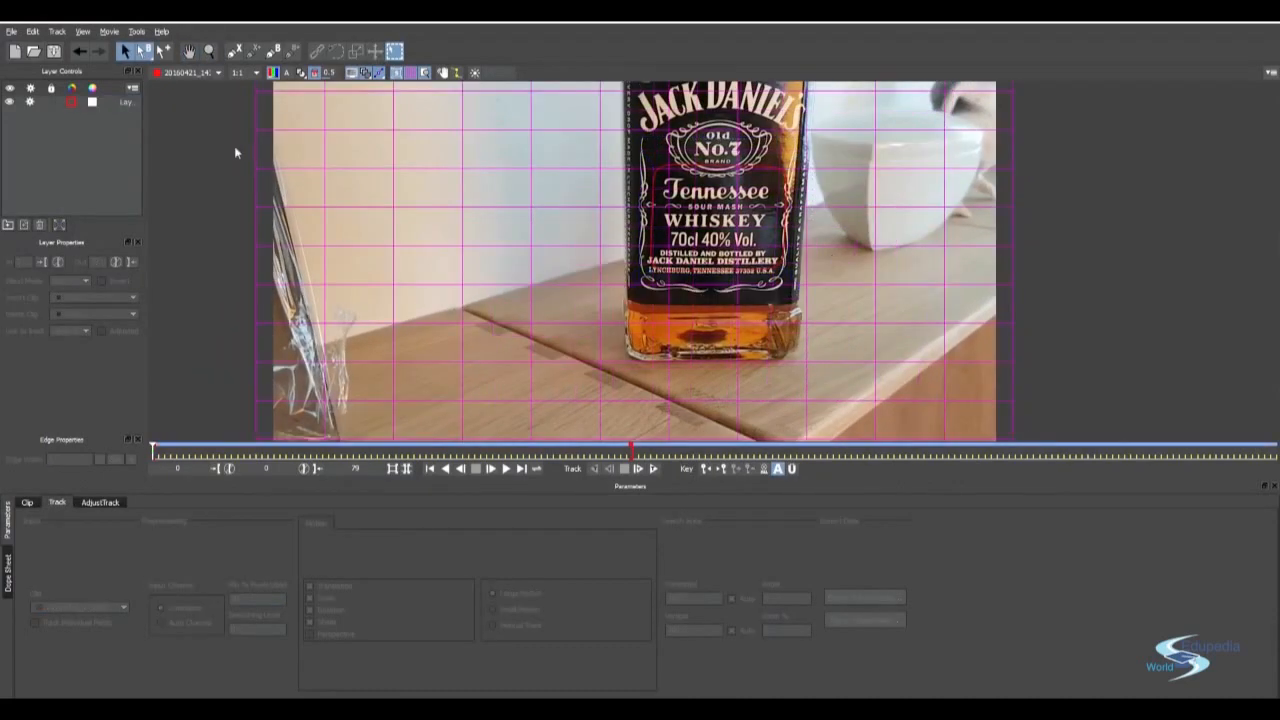
{"action": "left_click", "coordinate": [125, 104]}
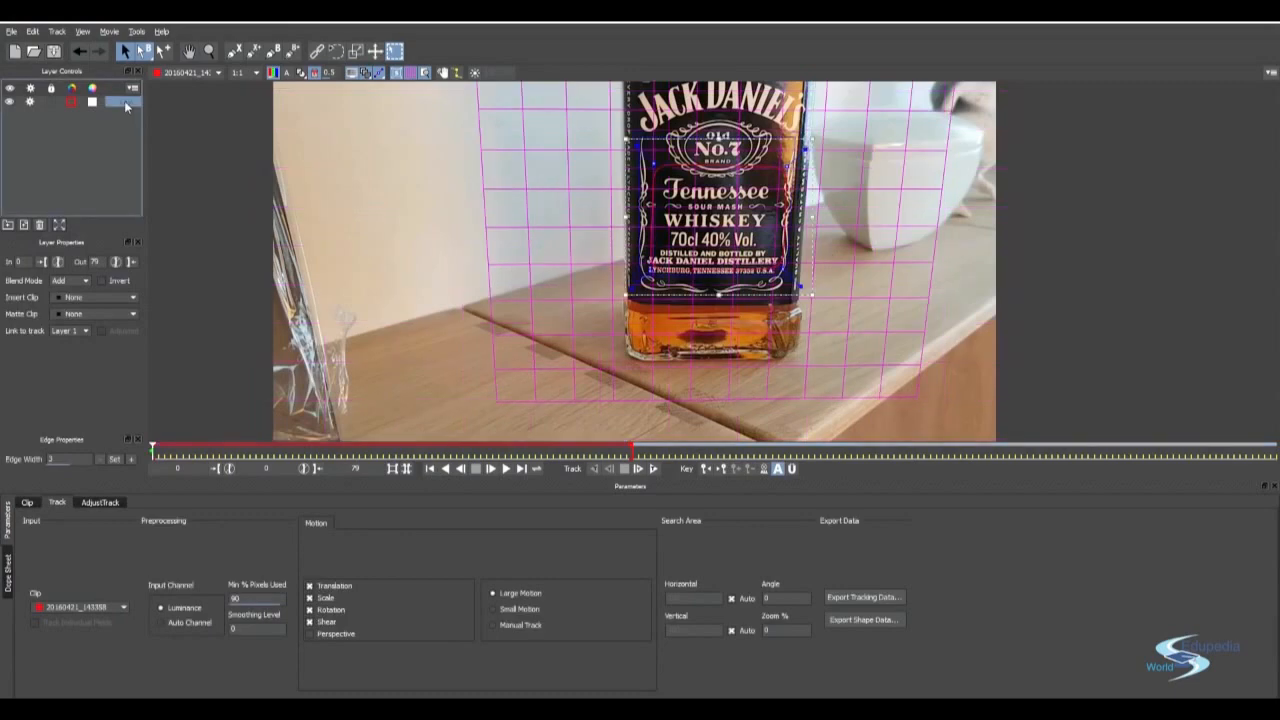
{"action": "double_click", "coordinate": [125, 104]}
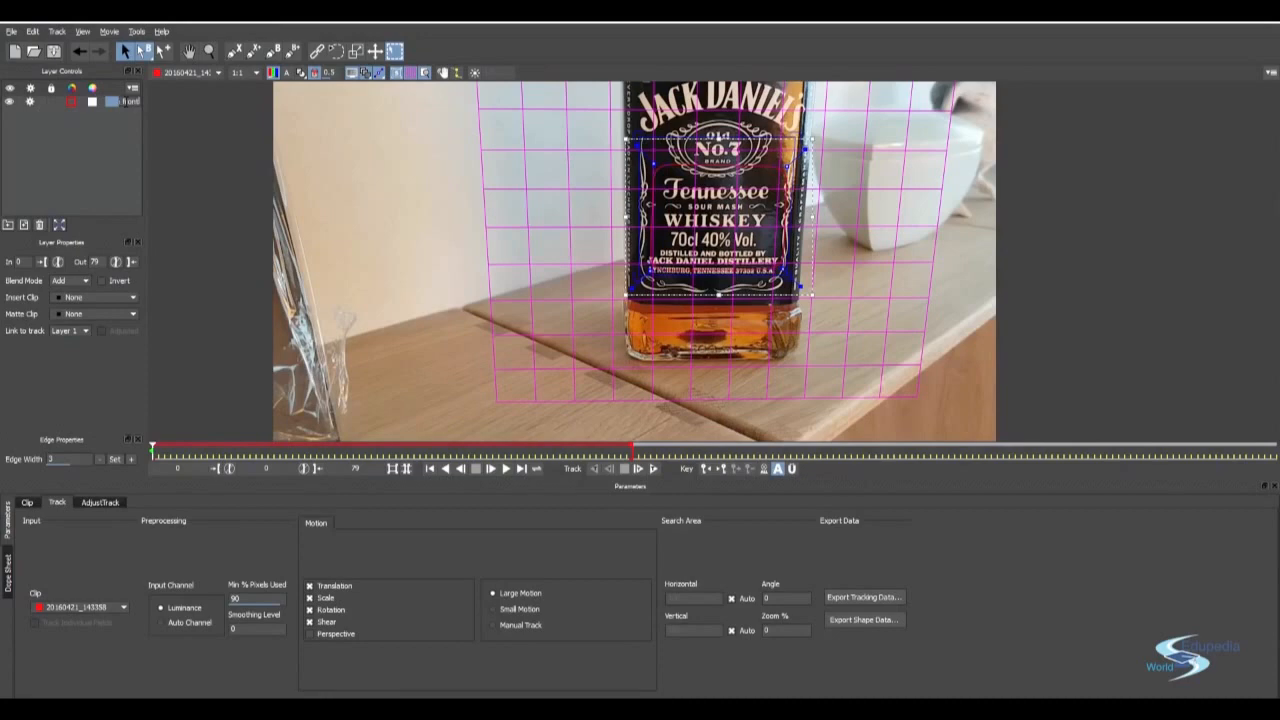
{"action": "left_click", "coordinate": [116, 143]}
{"action": "left_click_drag", "start_coordinate": [143, 130], "coordinate": [169, 140]}
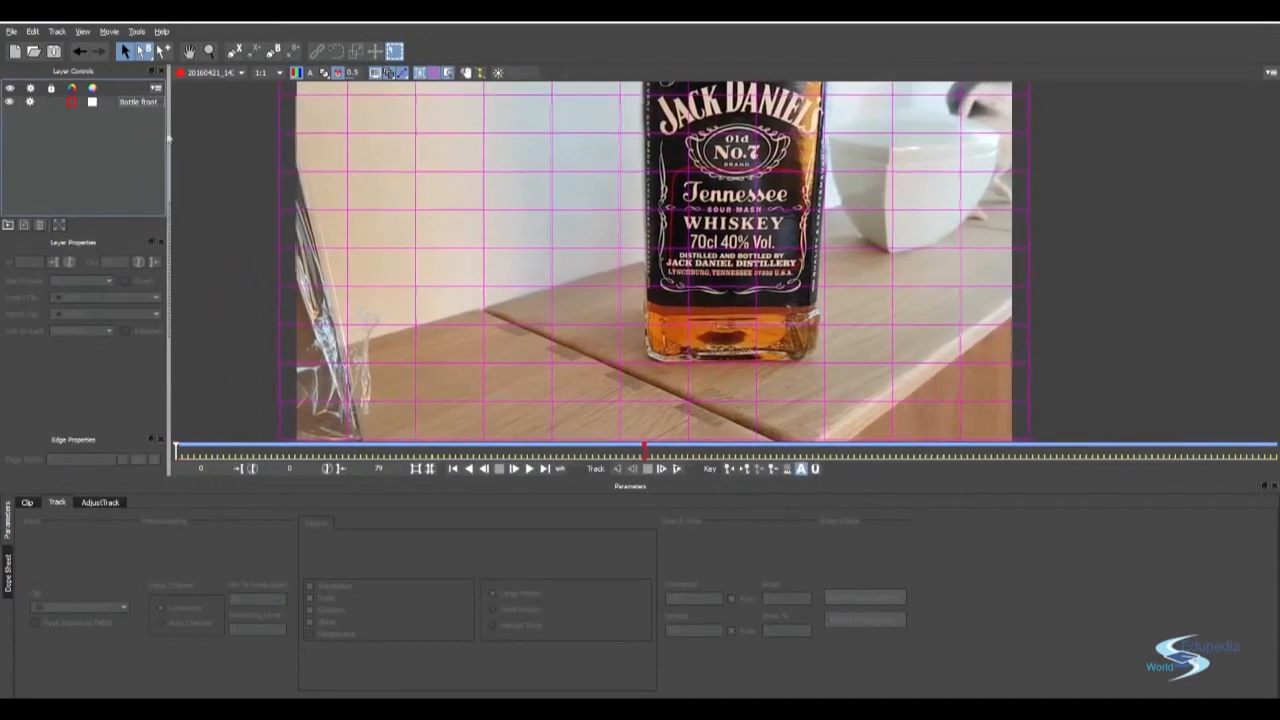
{"action": "left_click", "coordinate": [132, 104]}
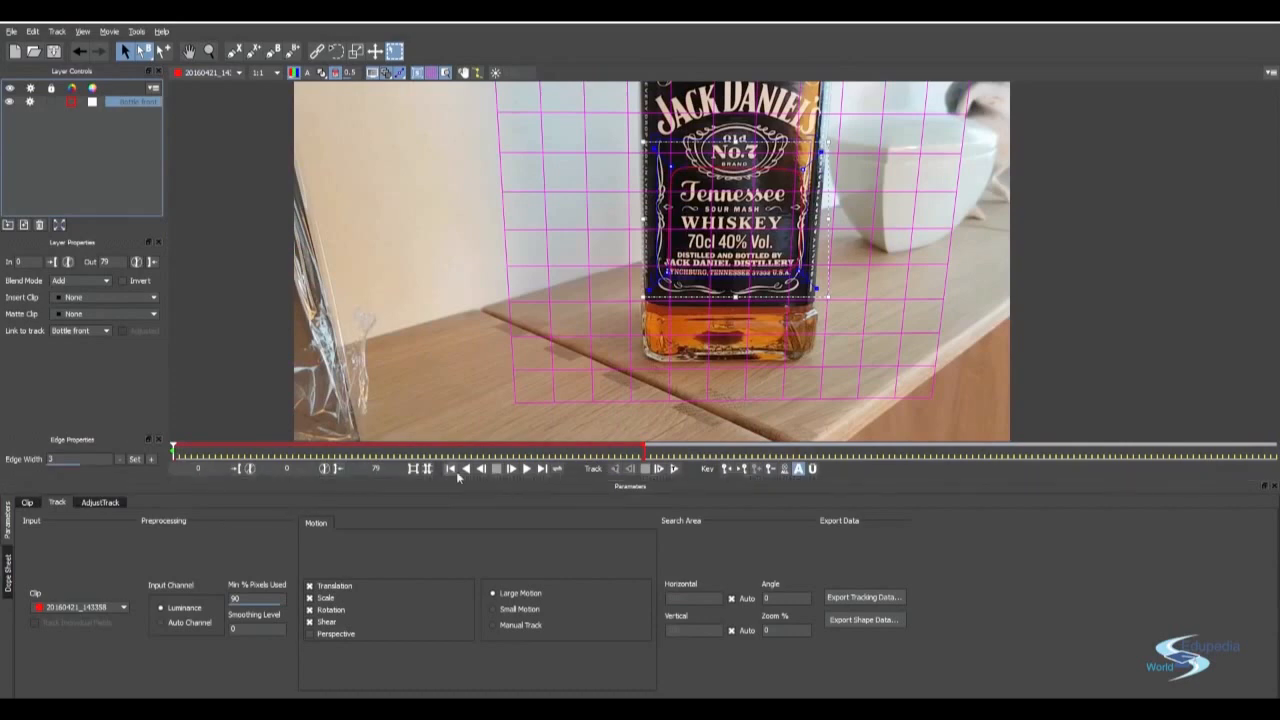
Step: Track the Bottle front layer forward to frame 79, with the view stabilized on the label, and return to frame 0
{"action": "left_click", "coordinate": [676, 469]}
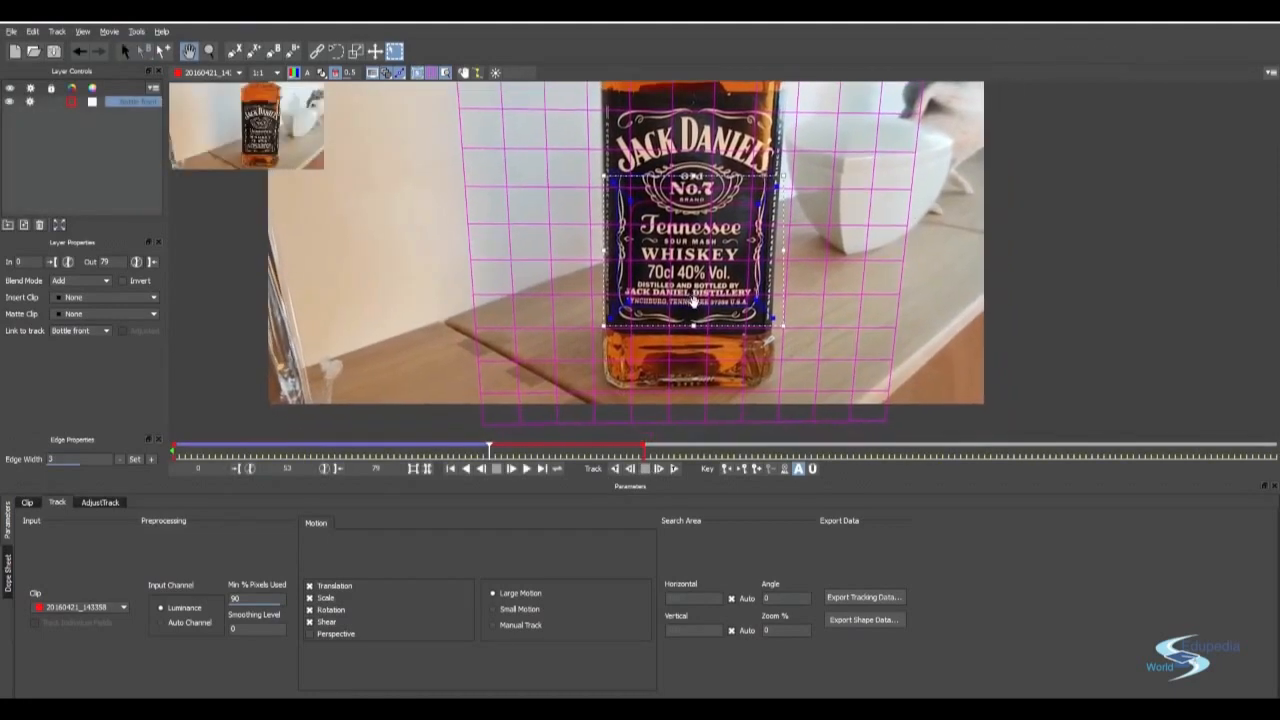
{"action": "left_click", "coordinate": [137, 46]}
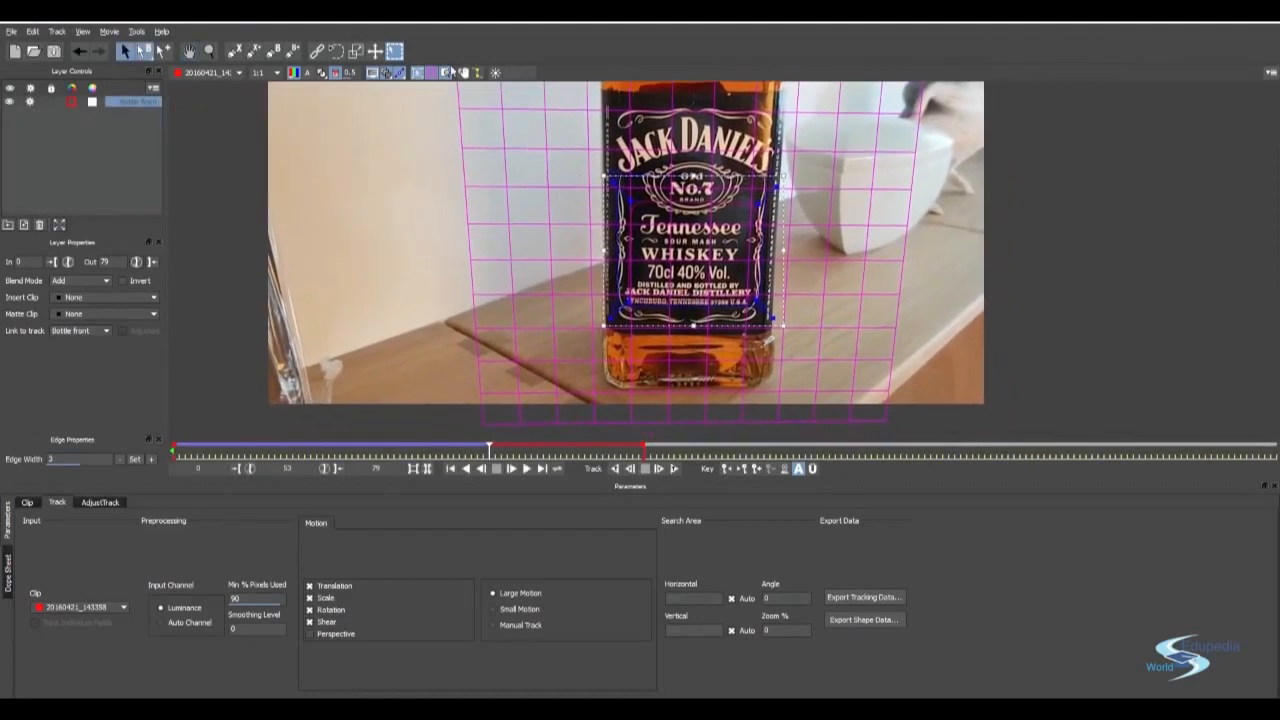
{"action": "left_click", "coordinate": [673, 468]}
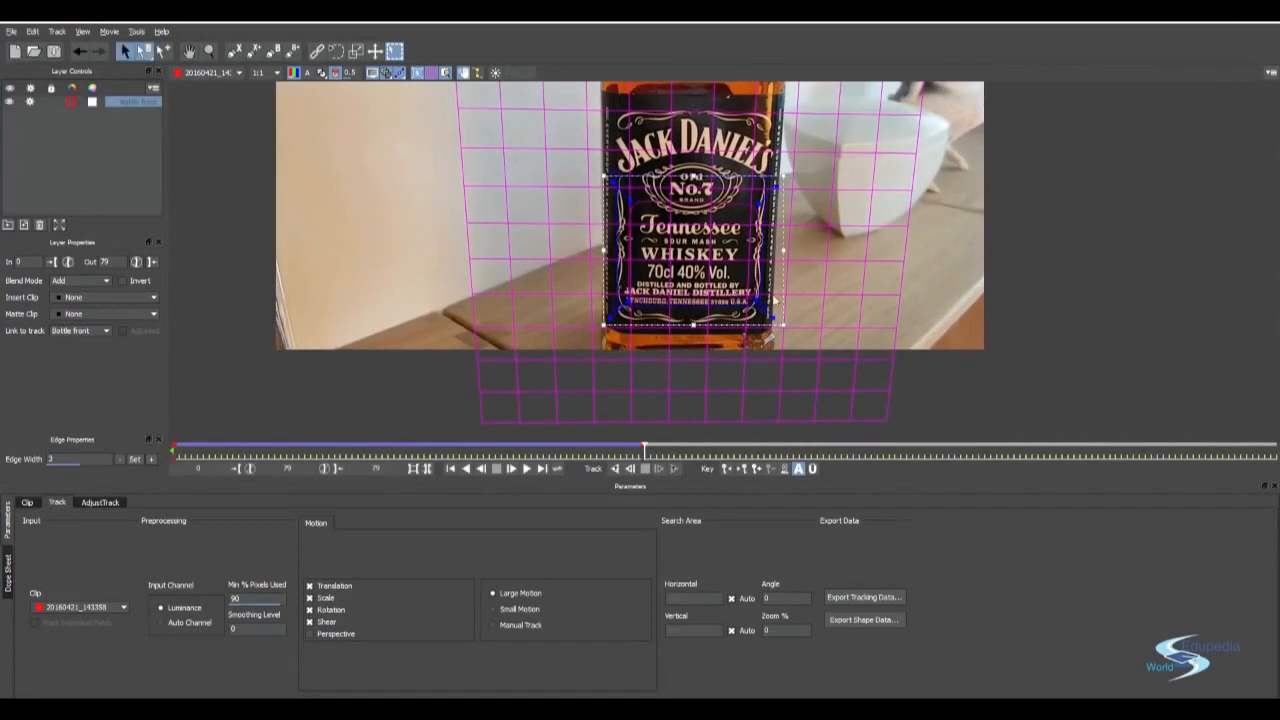
{"action": "left_click_drag", "start_coordinate": [645, 450], "coordinate": [173, 450]}
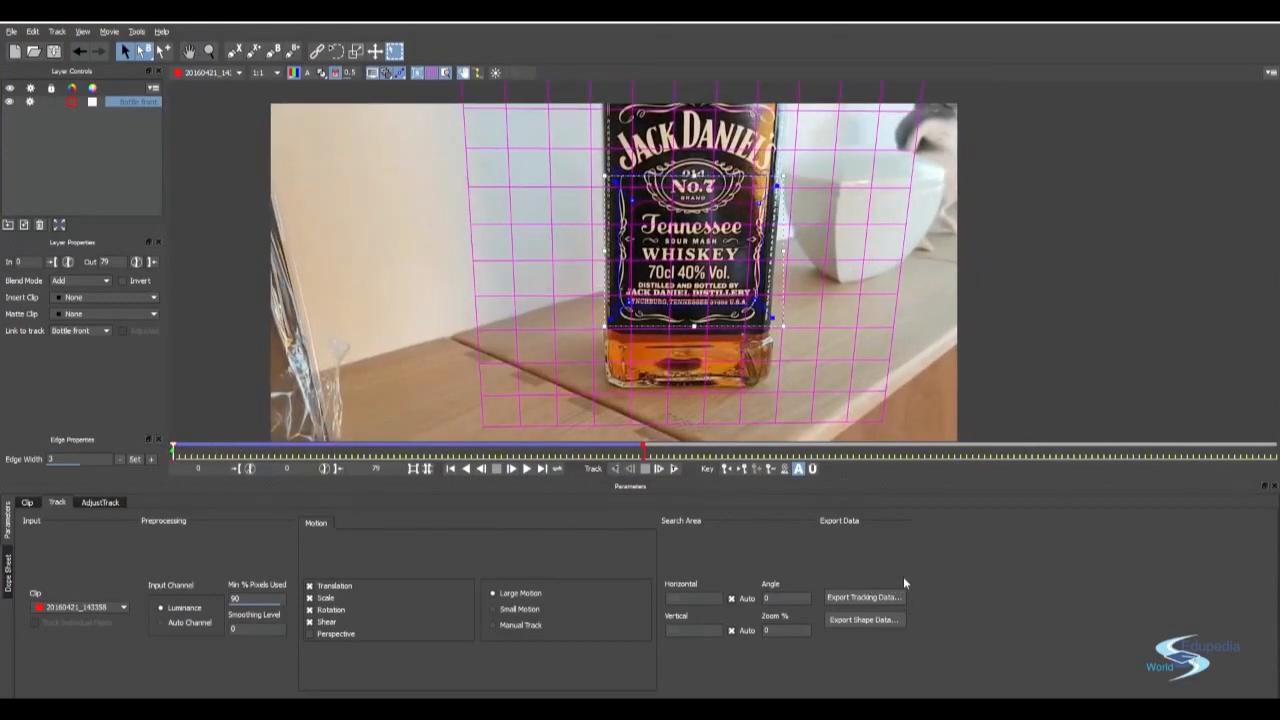
Step: Copy the layer's tracking data to the clipboard in the After Effects Transform Data format
{"action": "left_click", "coordinate": [858, 598]}
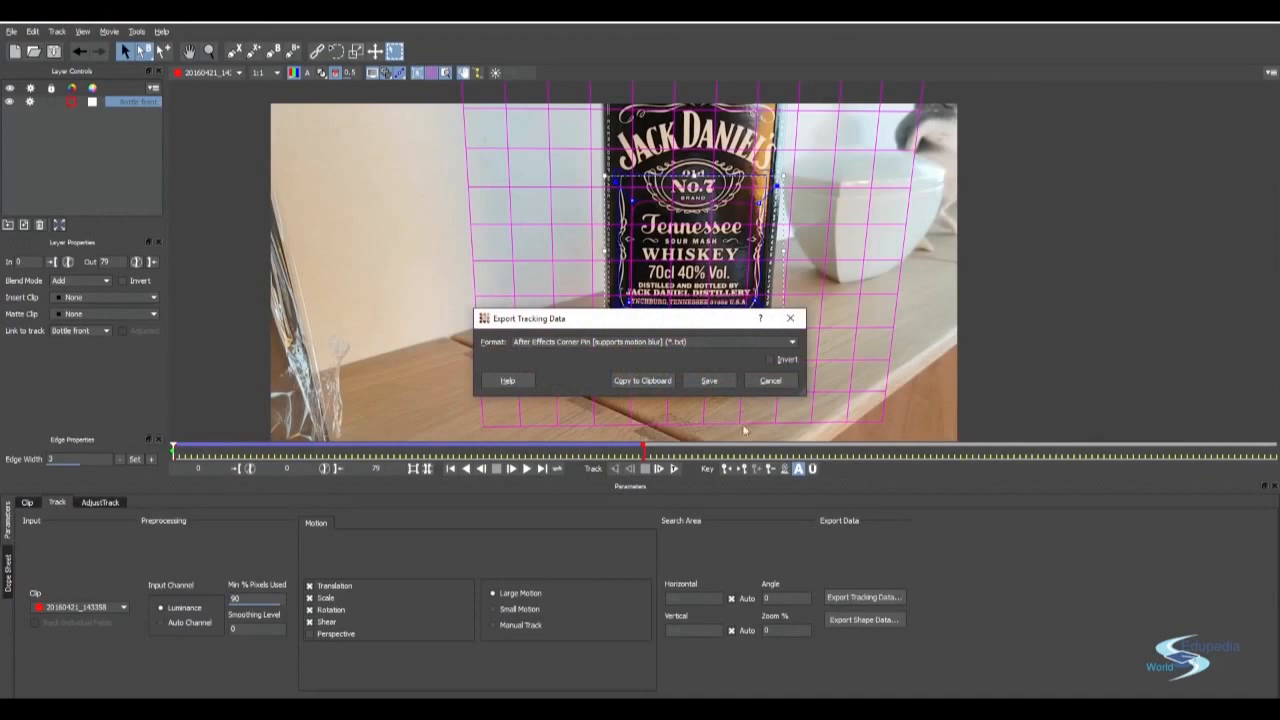
{"action": "left_click", "coordinate": [636, 343]}
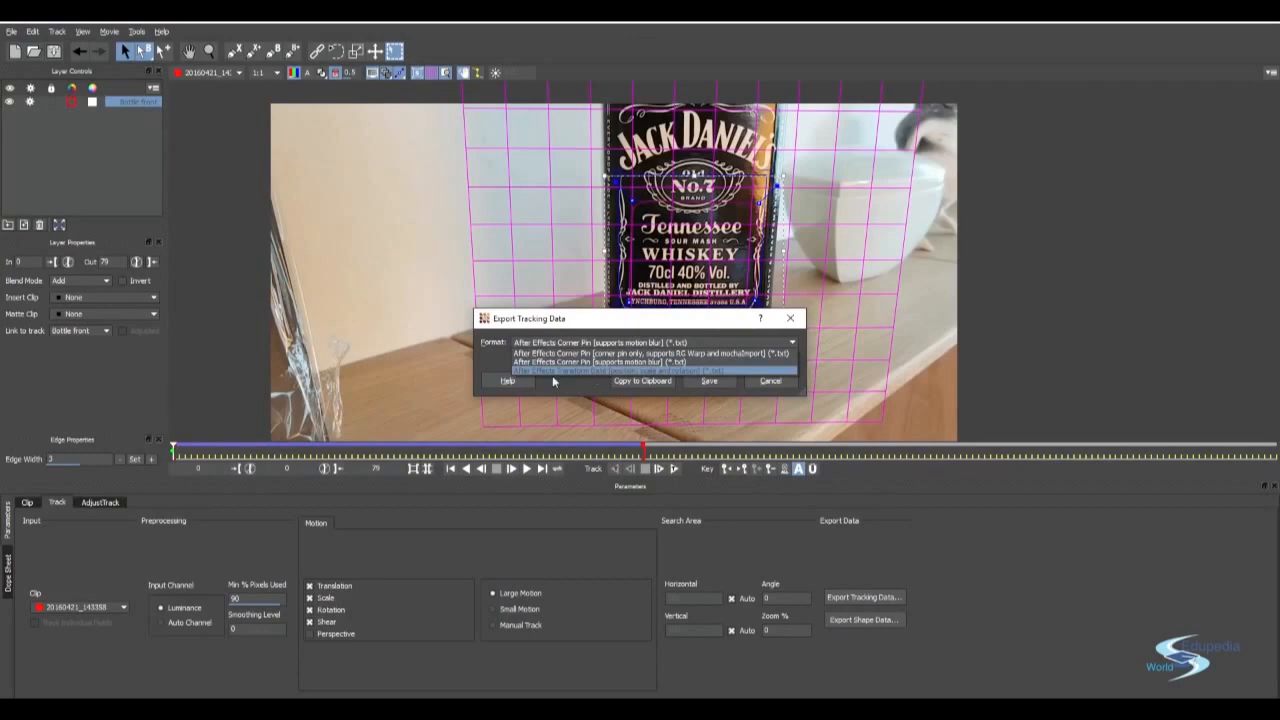
{"action": "left_click", "coordinate": [668, 372]}
{"action": "left_click", "coordinate": [648, 383]}
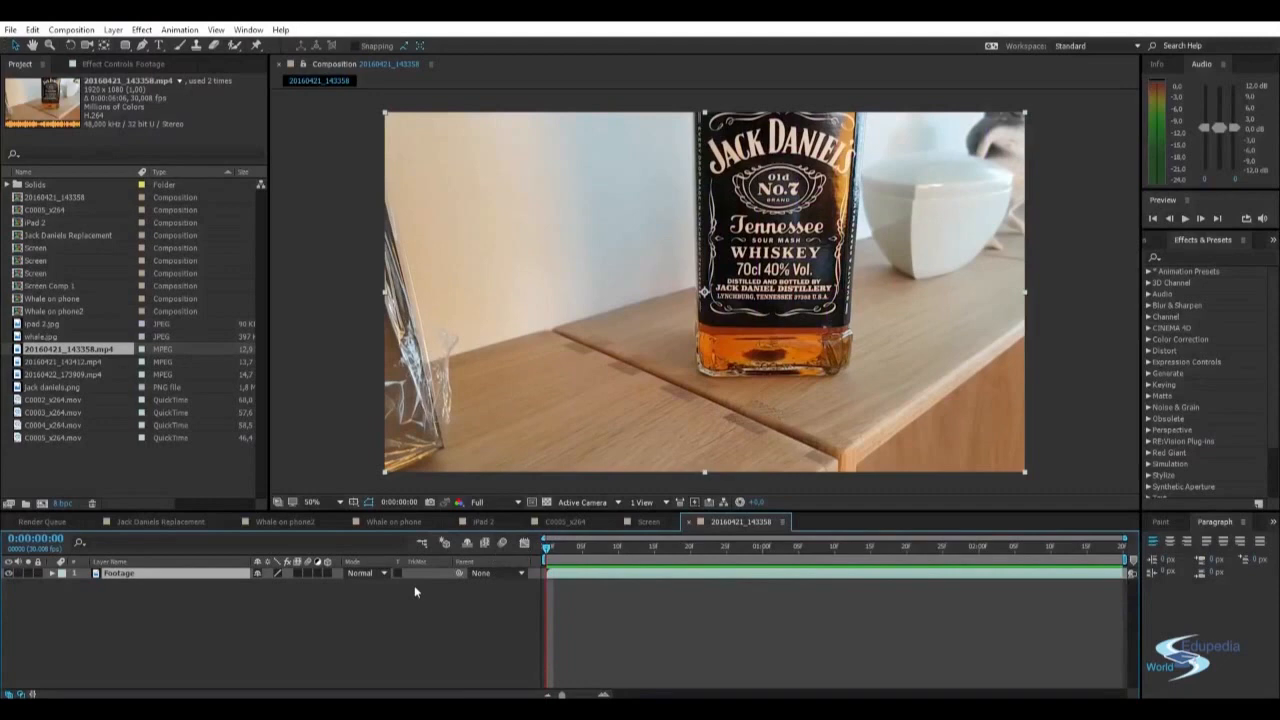
Step: Switch to After Effects, create a light gray 1920 x 1080 px solid named lable, and paste the tracking data onto it
{"action": "key", "text": "ctrl+y"}
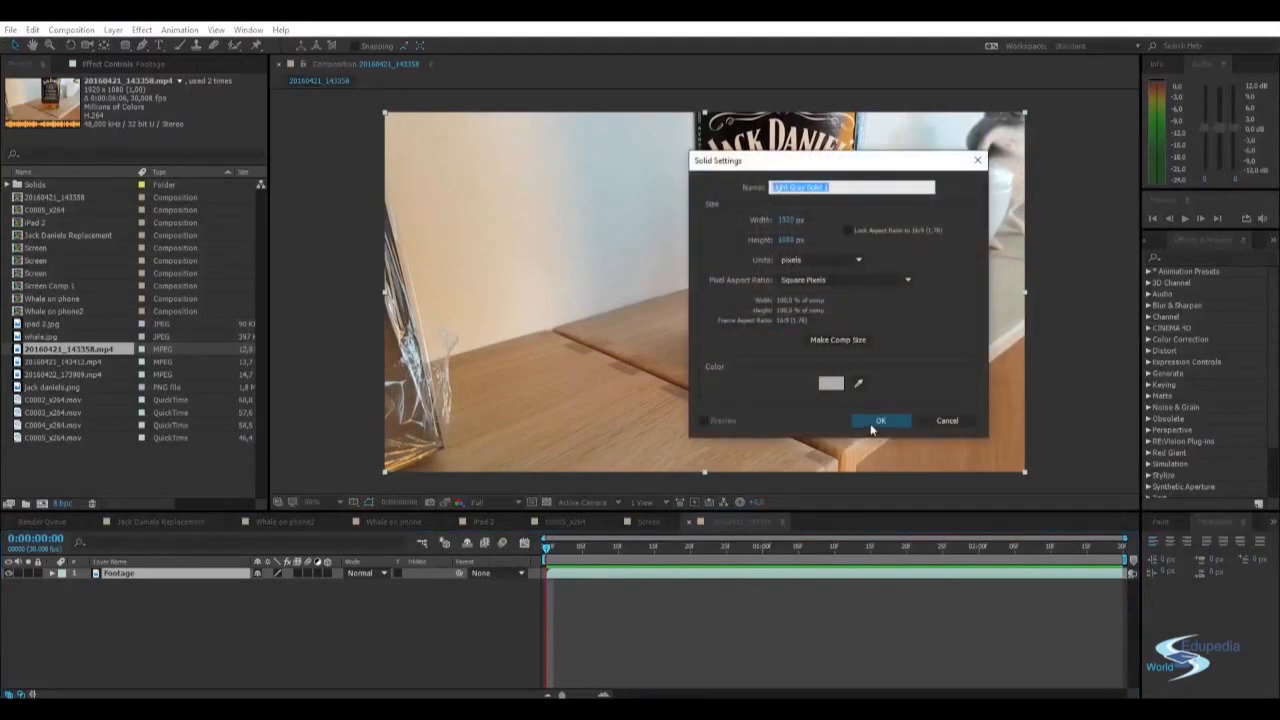
{"action": "type", "text": "W"}
{"action": "left_click", "coordinate": [872, 424]}
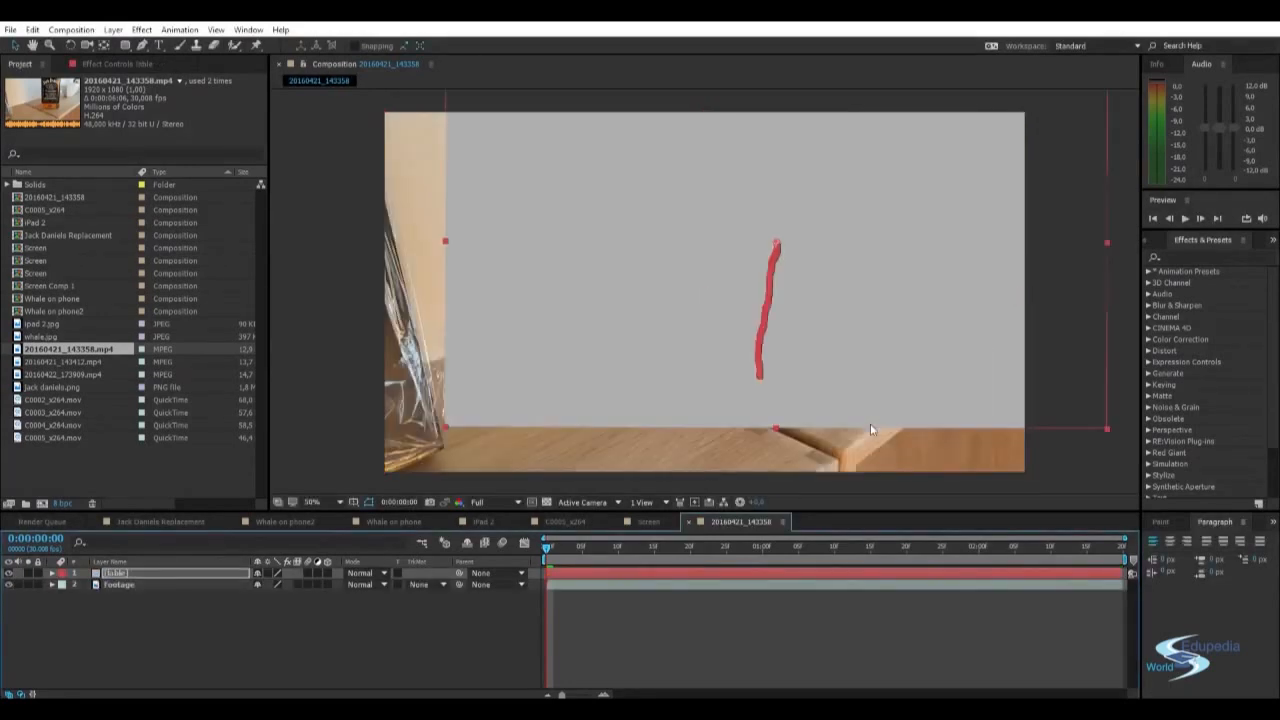
Step: Preview the motion of the lable solid from the start of the composition and hide the solid
{"action": "left_click", "coordinate": [573, 585]}
{"action": "mouse_move", "coordinate": [557, 547]}
{"action": "left_mouse_down"}
{"action": "mouse_move", "coordinate": [1058, 547]}
{"action": "mouse_move", "coordinate": [545, 547]}
{"action": "left_mouse_up"}
{"action": "key", "text": "space"}
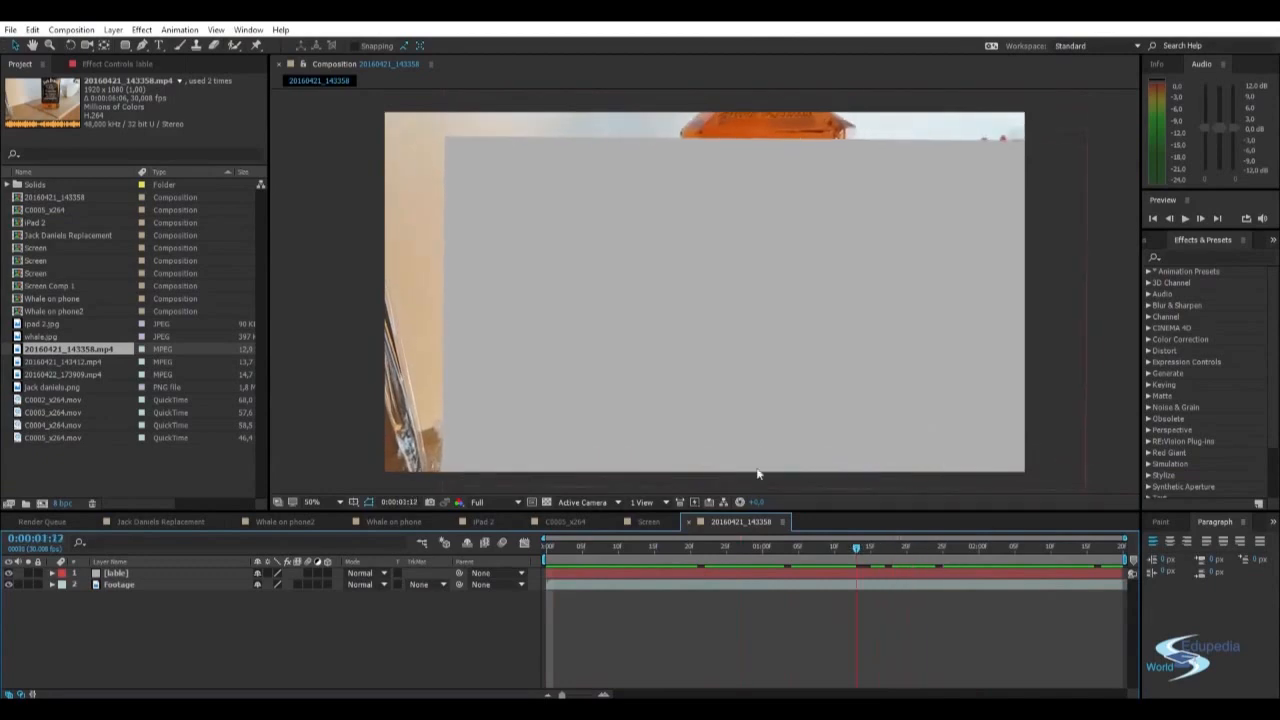
{"action": "key", "text": "space"}
{"action": "left_click", "coordinate": [9, 573]}
{"action": "left_click", "coordinate": [9, 573]}
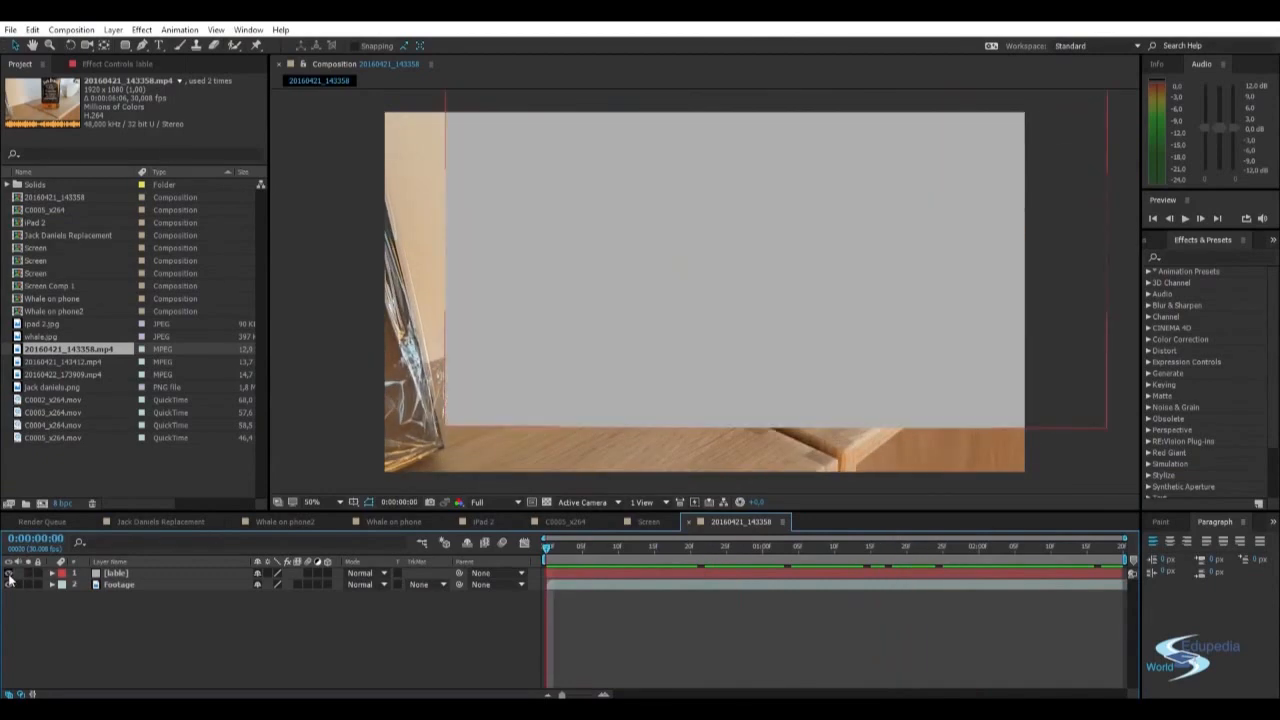
{"action": "left_click", "coordinate": [9, 573]}
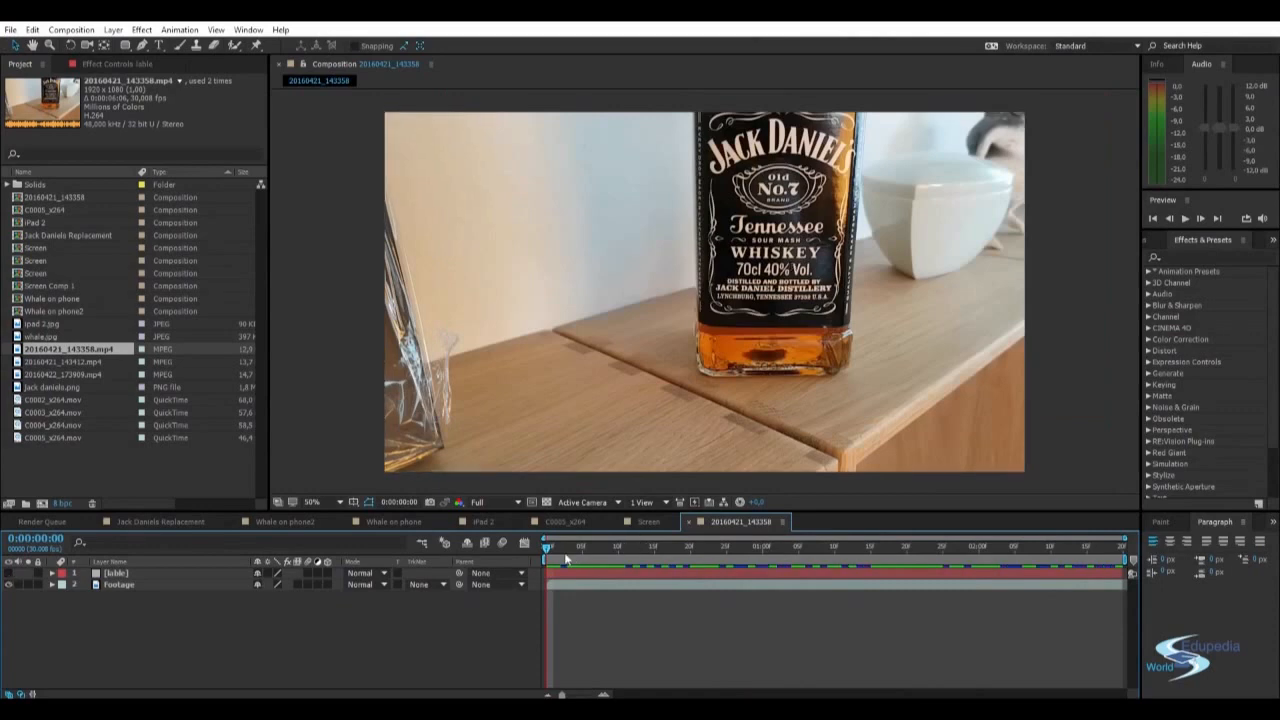
Step: Move the current time to 0:00:00:27, where the whole bottle label is in view
{"action": "left_click_drag", "start_coordinate": [546, 553], "coordinate": [763, 548]}
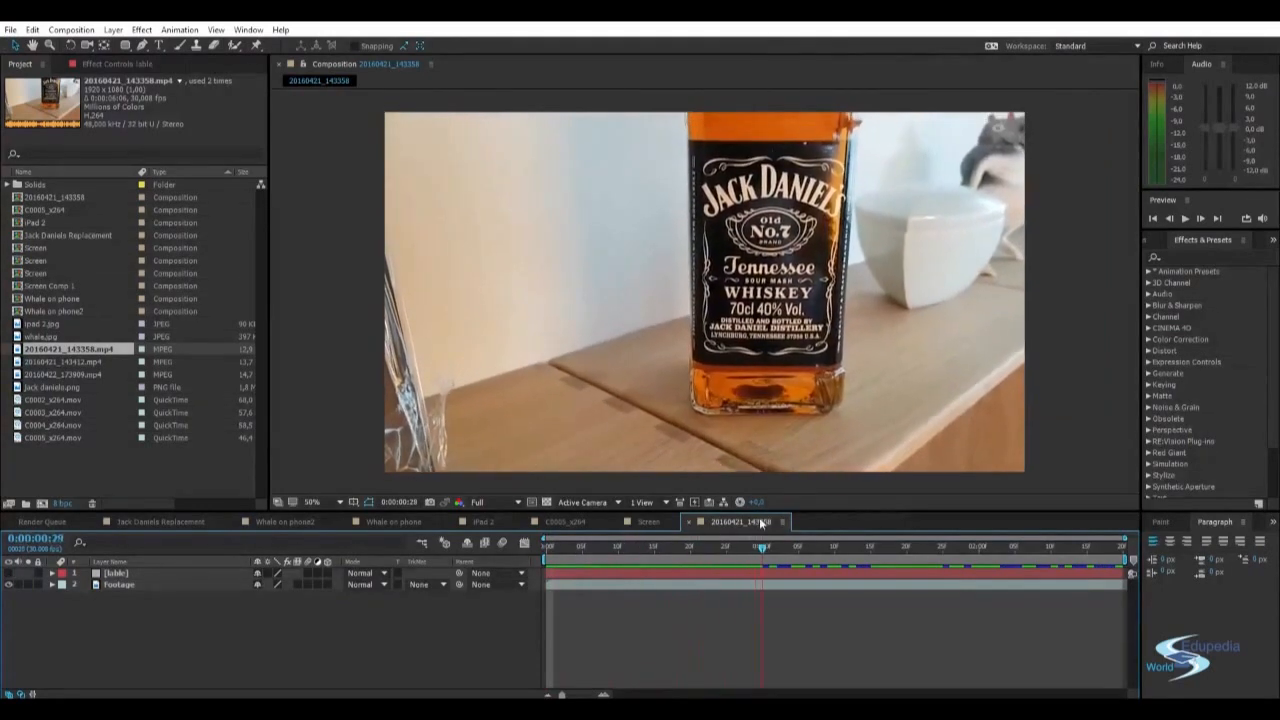
{"action": "left_click", "coordinate": [808, 298]}
{"action": "left_click", "coordinate": [1077, 206]}
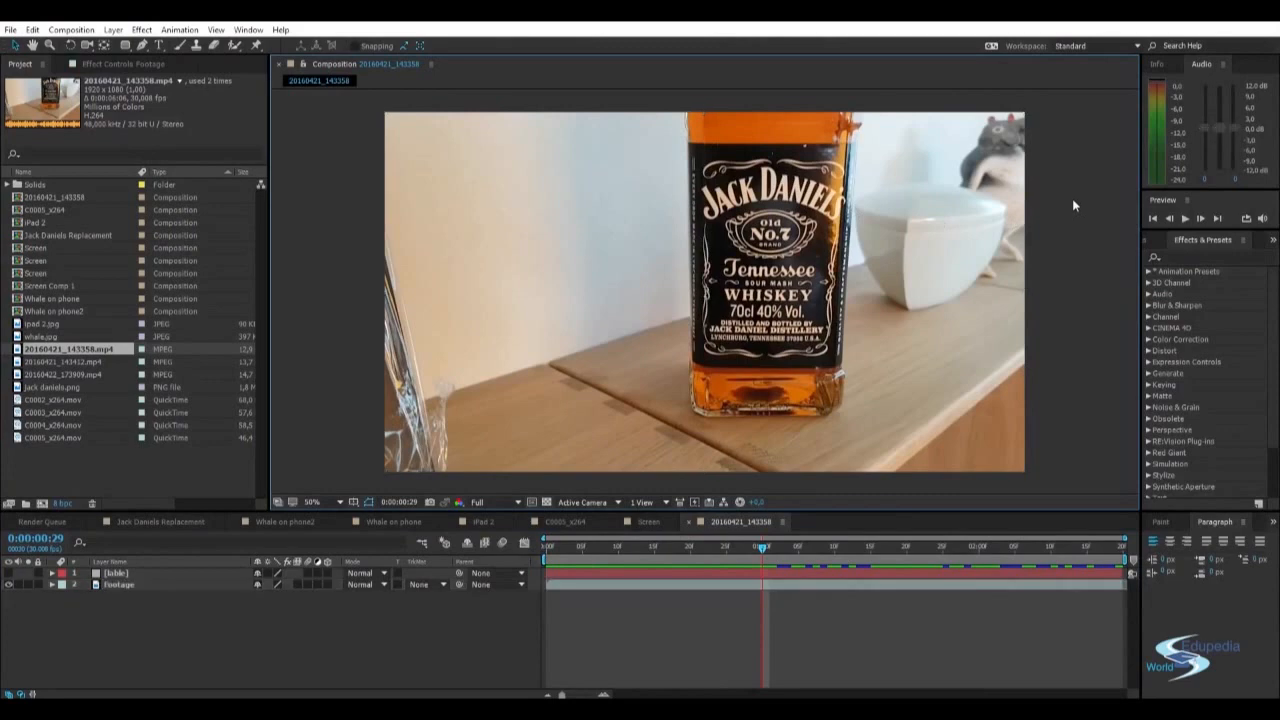
{"action": "mouse_move", "coordinate": [765, 547]}
{"action": "left_mouse_down"}
{"action": "mouse_move", "coordinate": [831, 548]}
{"action": "mouse_move", "coordinate": [748, 548]}
{"action": "left_mouse_up"}
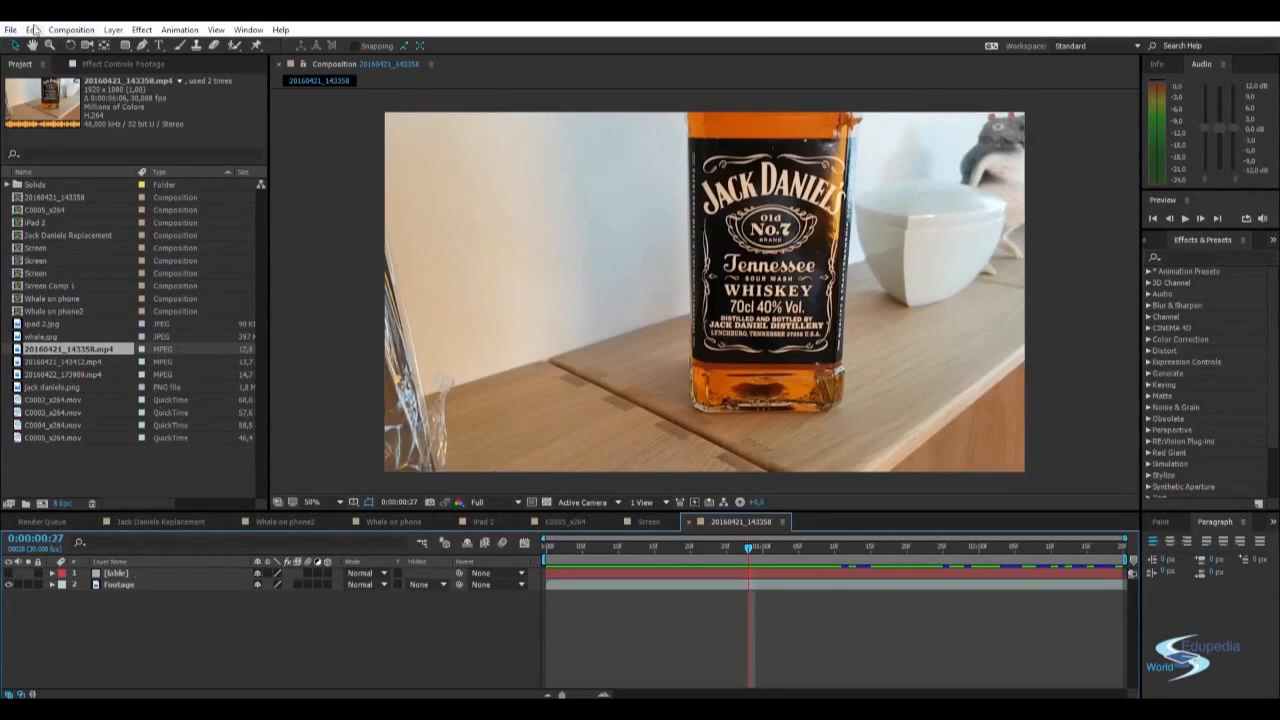
Step: Queue the current frame for saving as a Photoshop file named jack daniels 2 in the After Effects renders folder
{"action": "left_click", "coordinate": [74, 31]}
{"action": "mouse_move", "coordinate": [131, 190]}
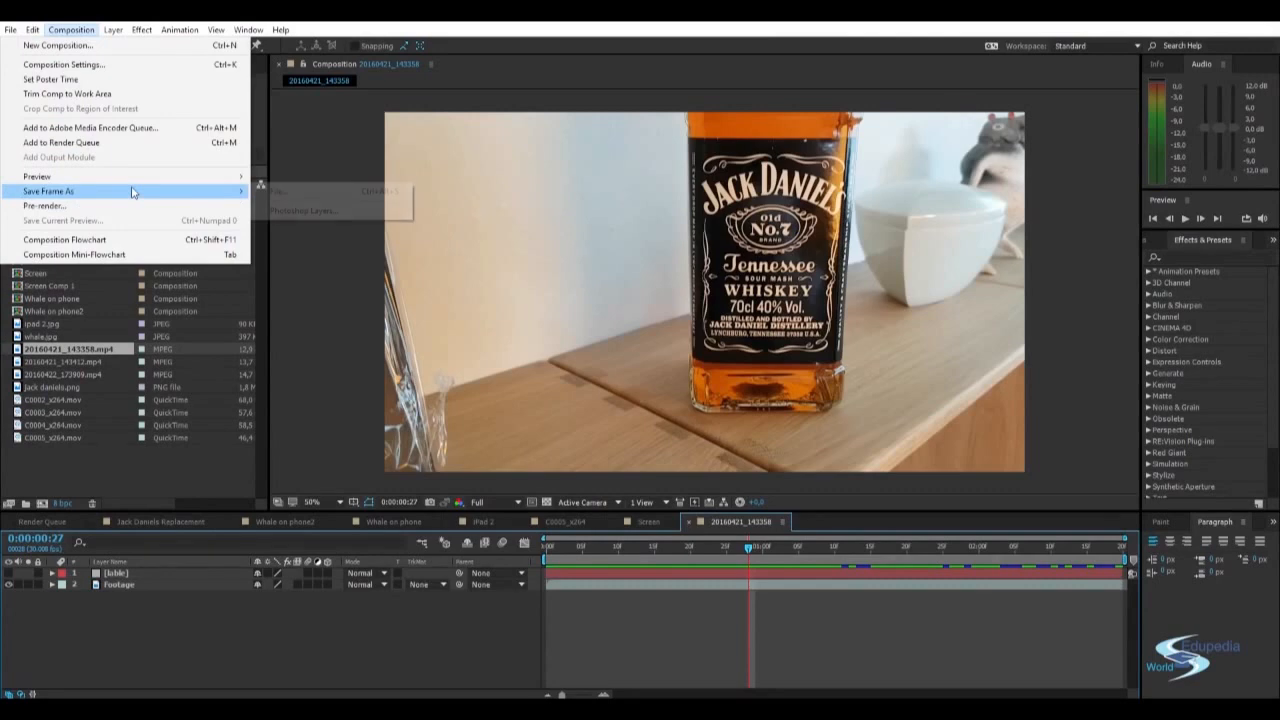
{"action": "left_click", "coordinate": [274, 191]}
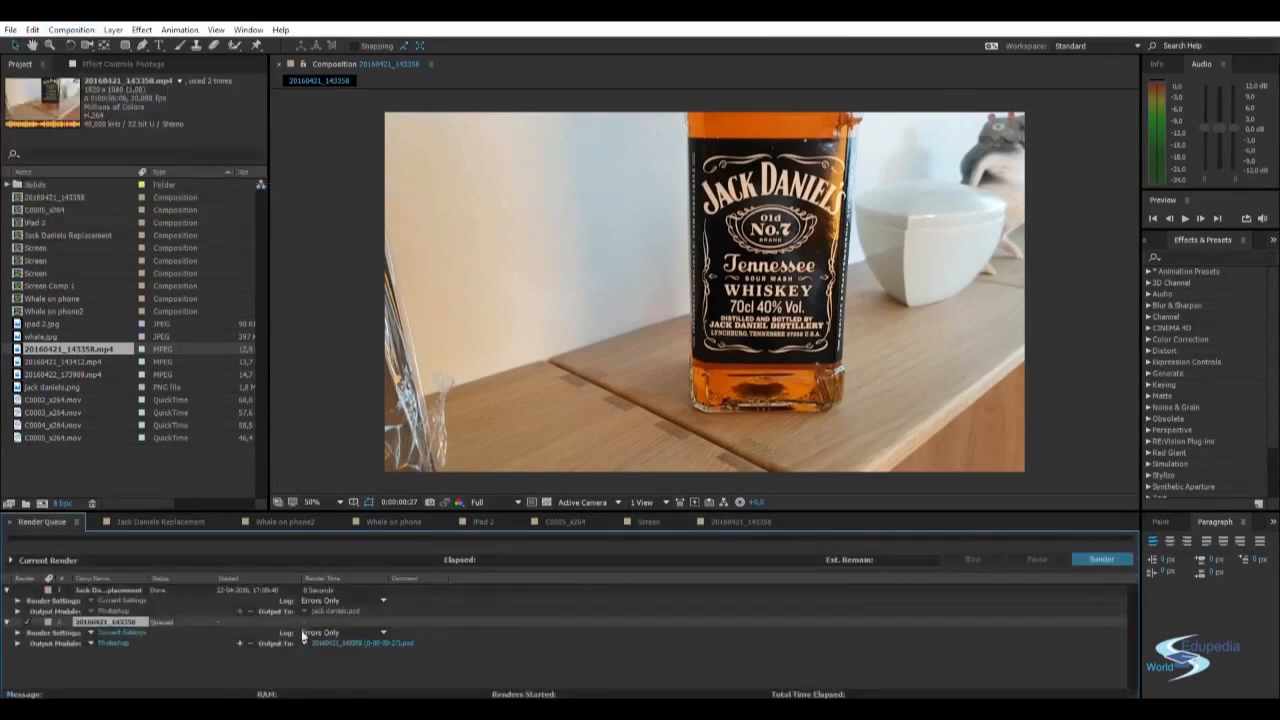
{"action": "left_click", "coordinate": [380, 642]}
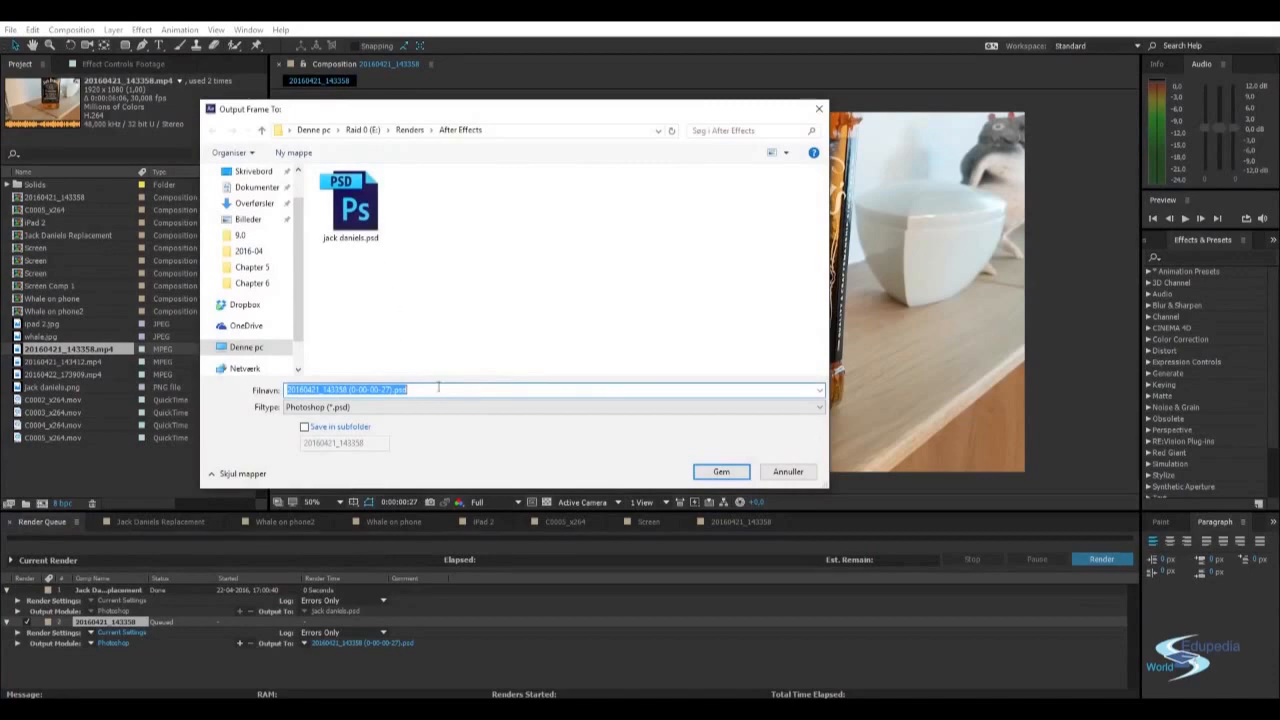
{"action": "type", "text": "jack daniels 2"}
{"action": "key", "text": "Return"}
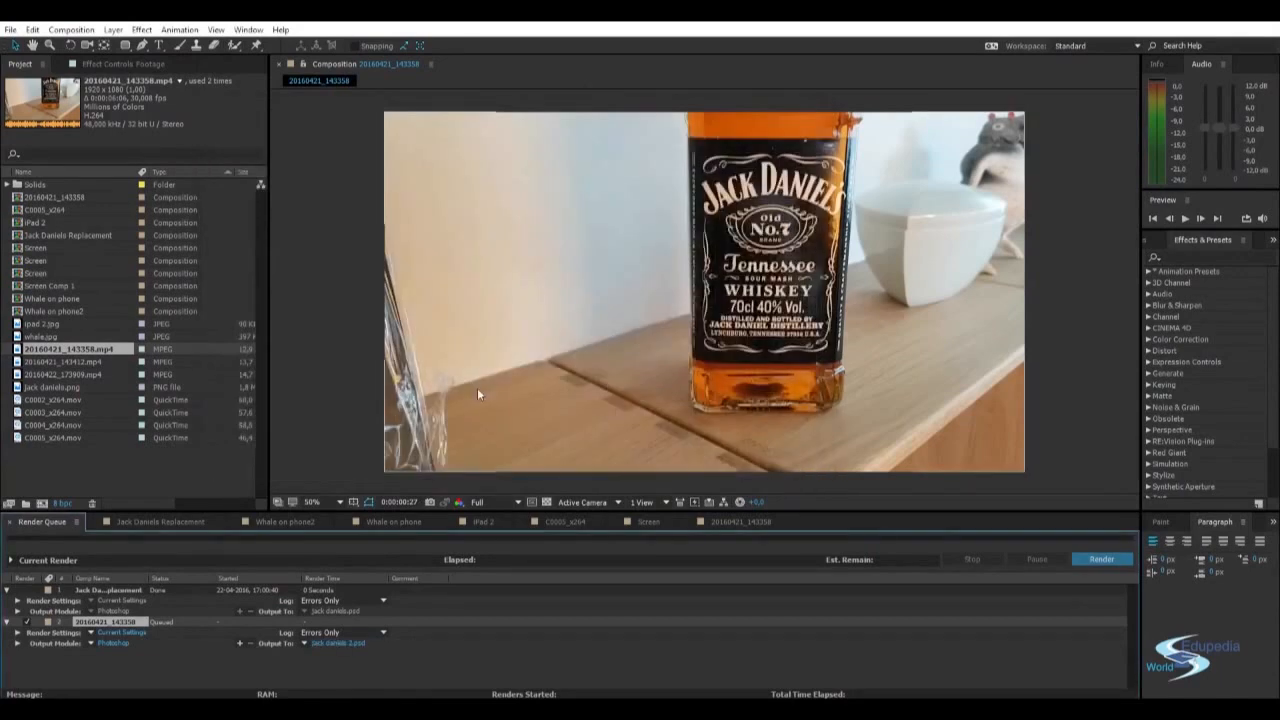
Step: Render the queued still frame and search the computer for jack daniels2
{"action": "left_click", "coordinate": [1101, 560]}
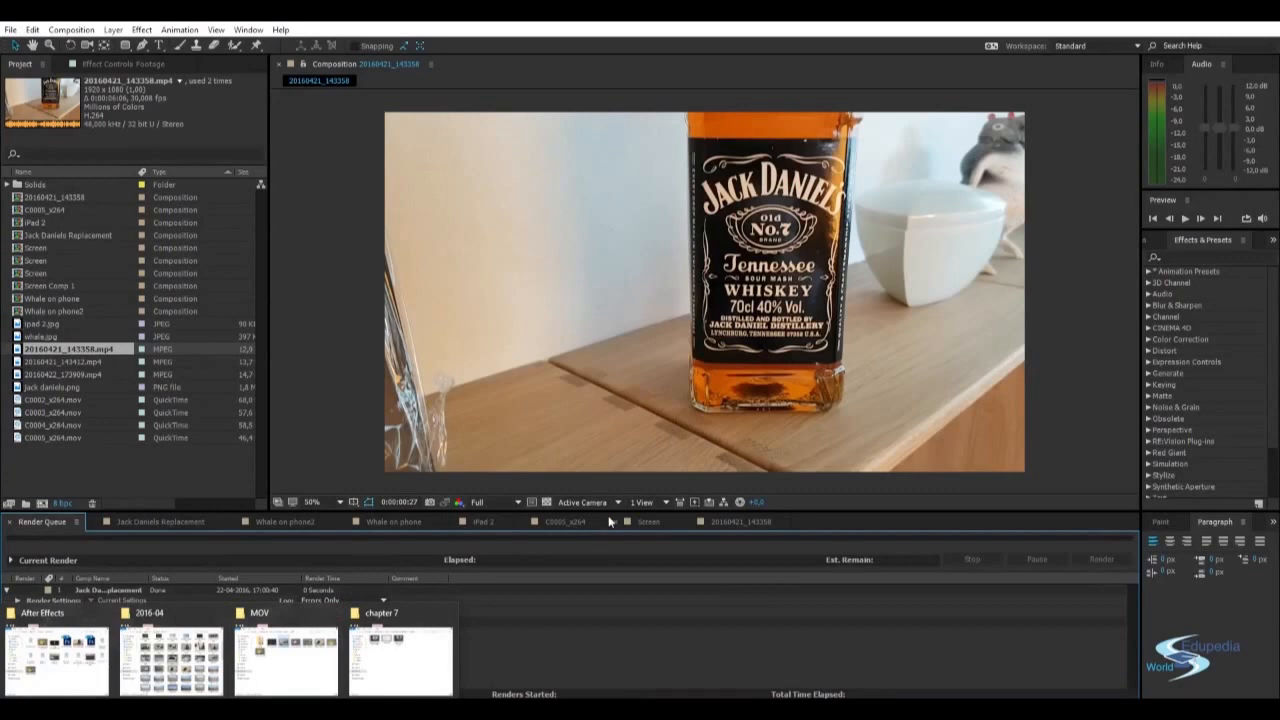
{"action": "key", "text": "super"}
{"action": "type", "text": "jack daniels2"}
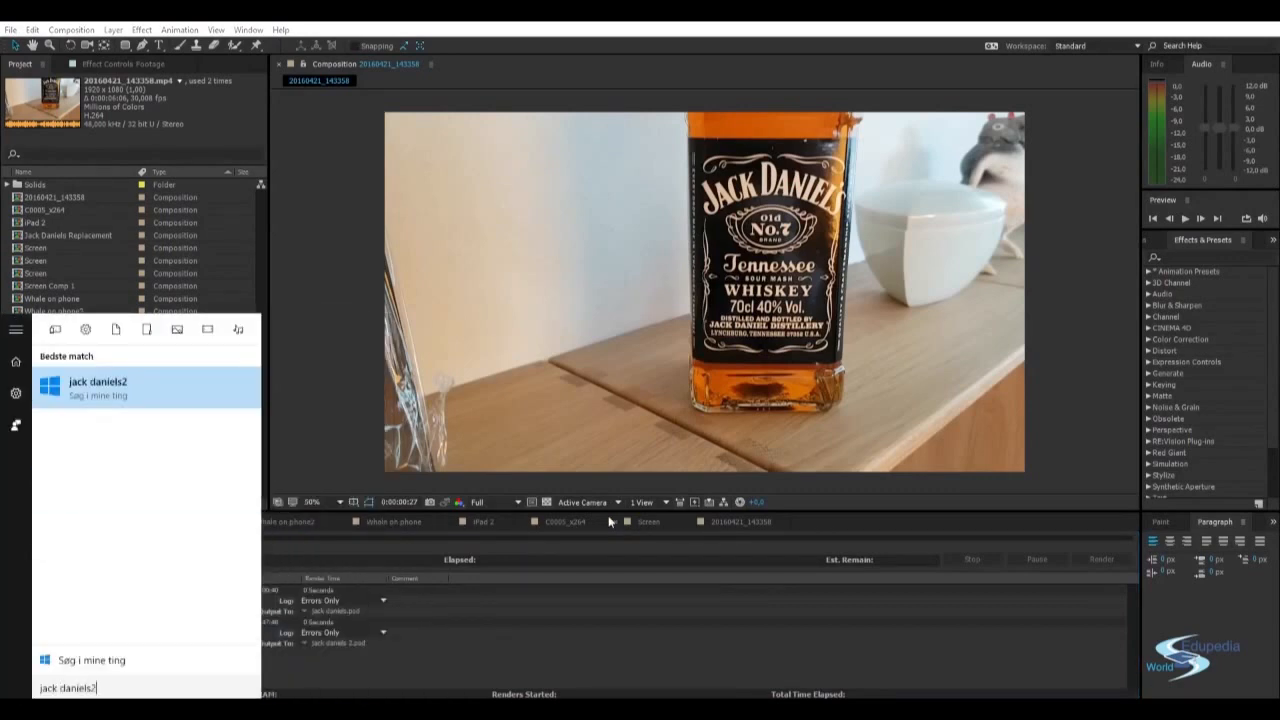
{"action": "key", "text": "Return"}
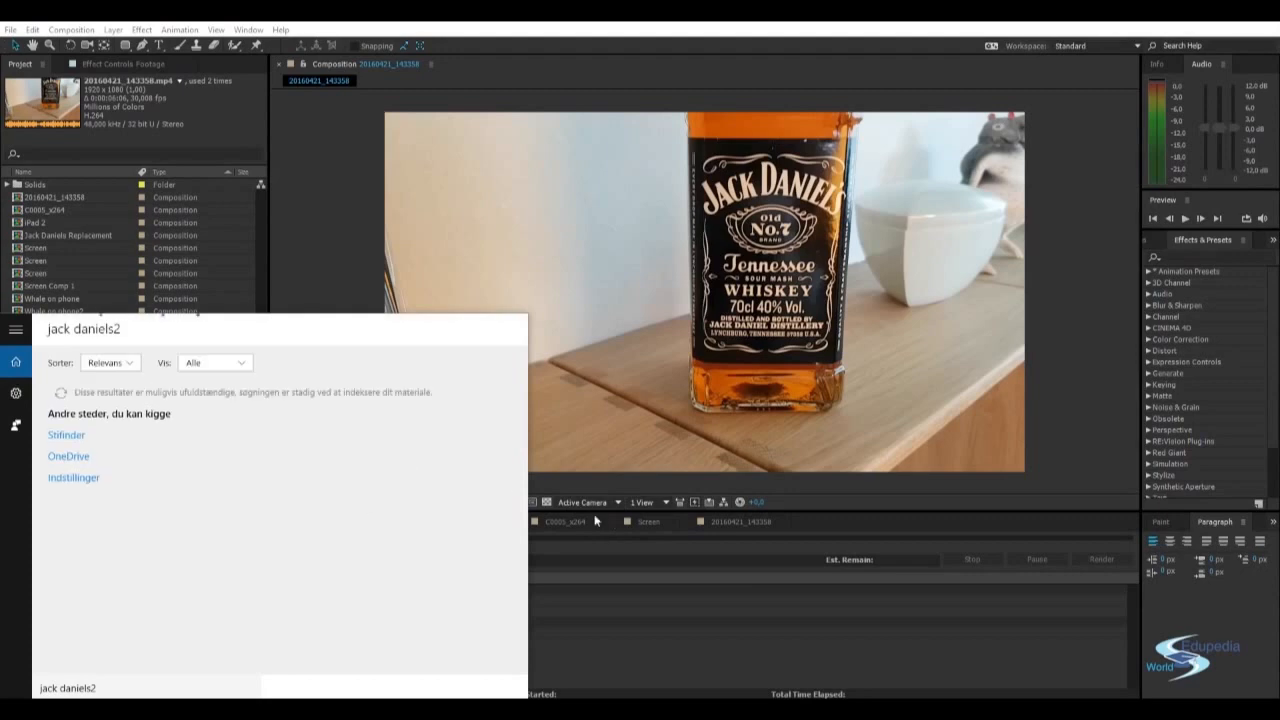
{"action": "left_click", "coordinate": [624, 619]}
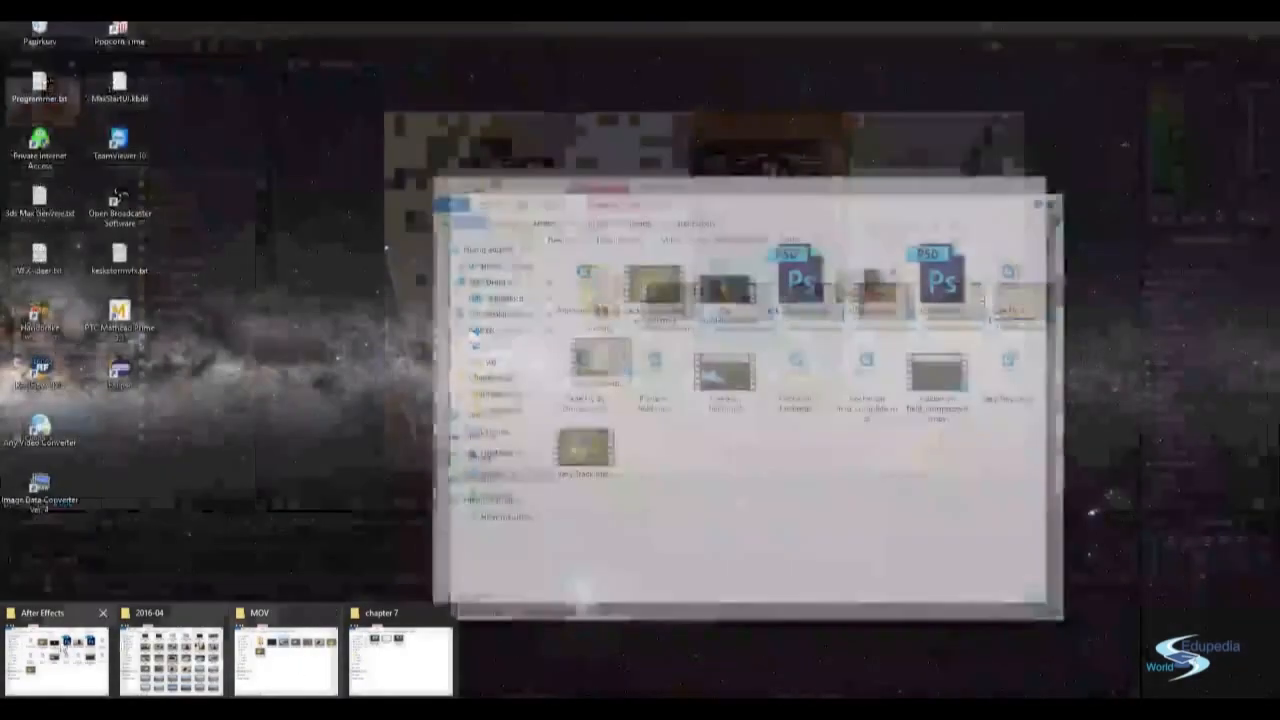
Step: Open jack daniels 2.psd from the After Effects renders folder in Photoshop, assigning the working RGB profile Adobe RGB (1998)
{"action": "left_click", "coordinate": [298, 667]}
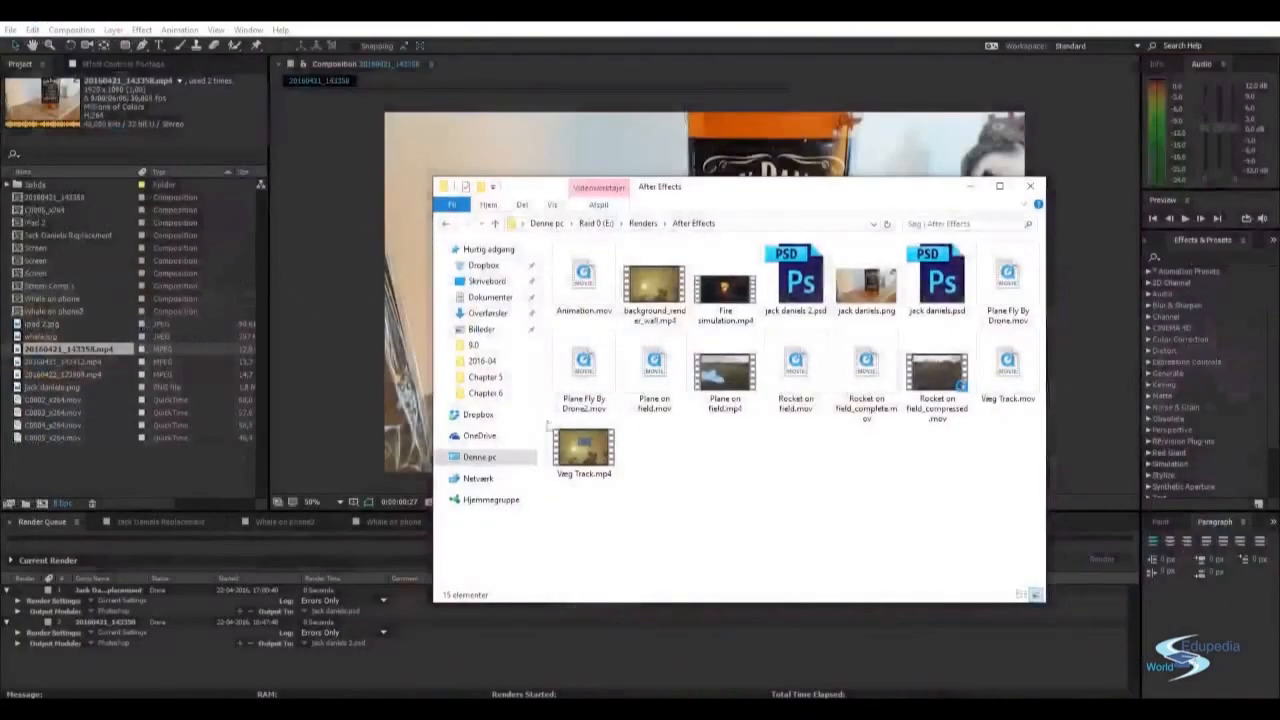
{"action": "left_click", "coordinate": [826, 278]}
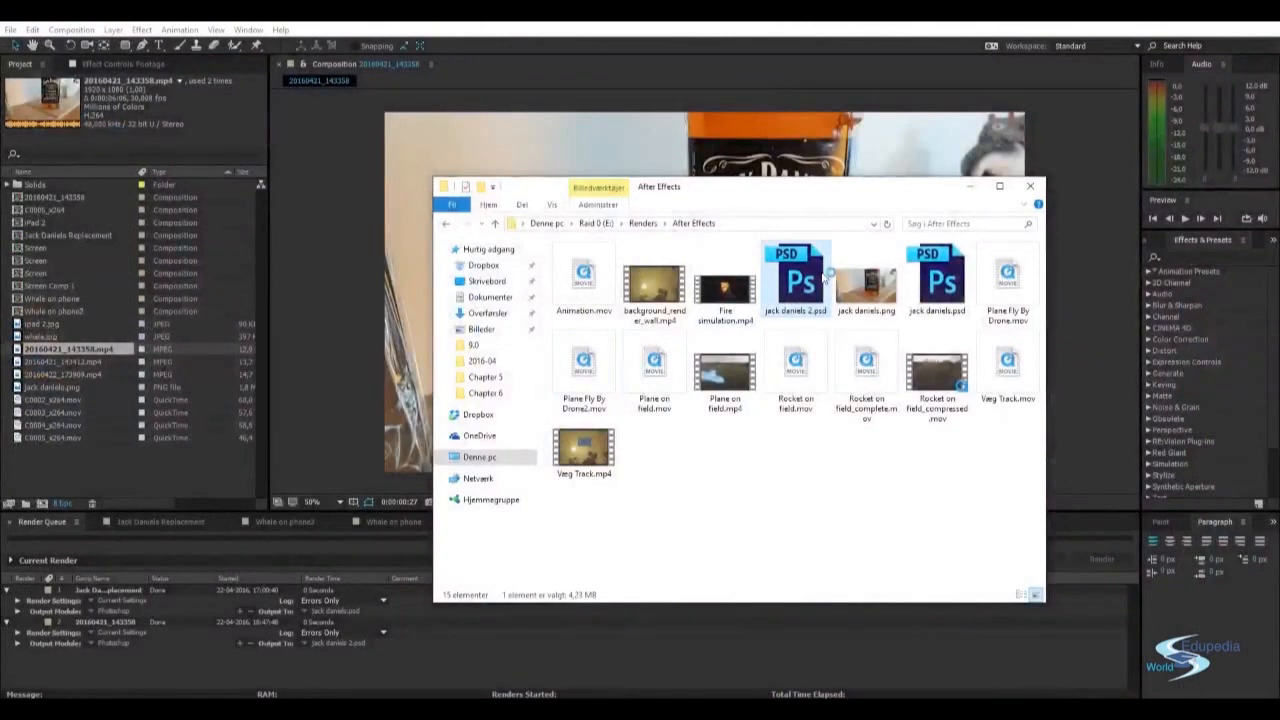
{"action": "left_click", "coordinate": [968, 186]}
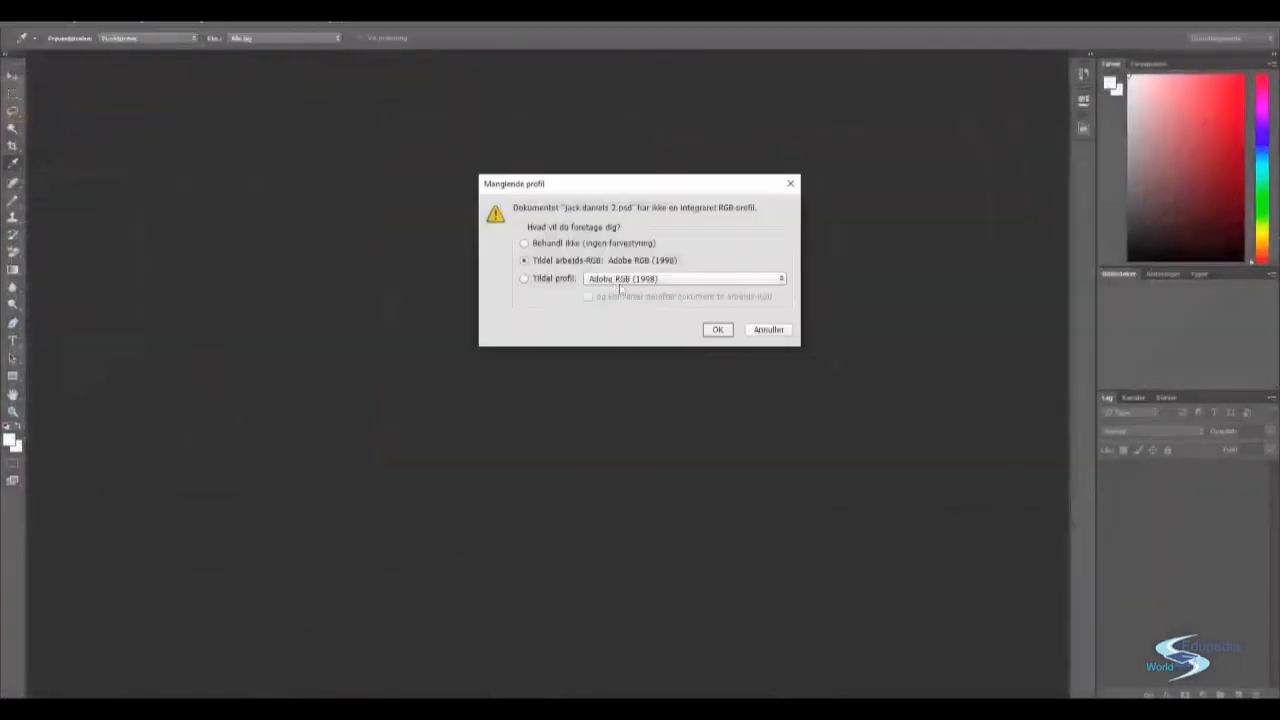
{"action": "left_click", "coordinate": [717, 329]}
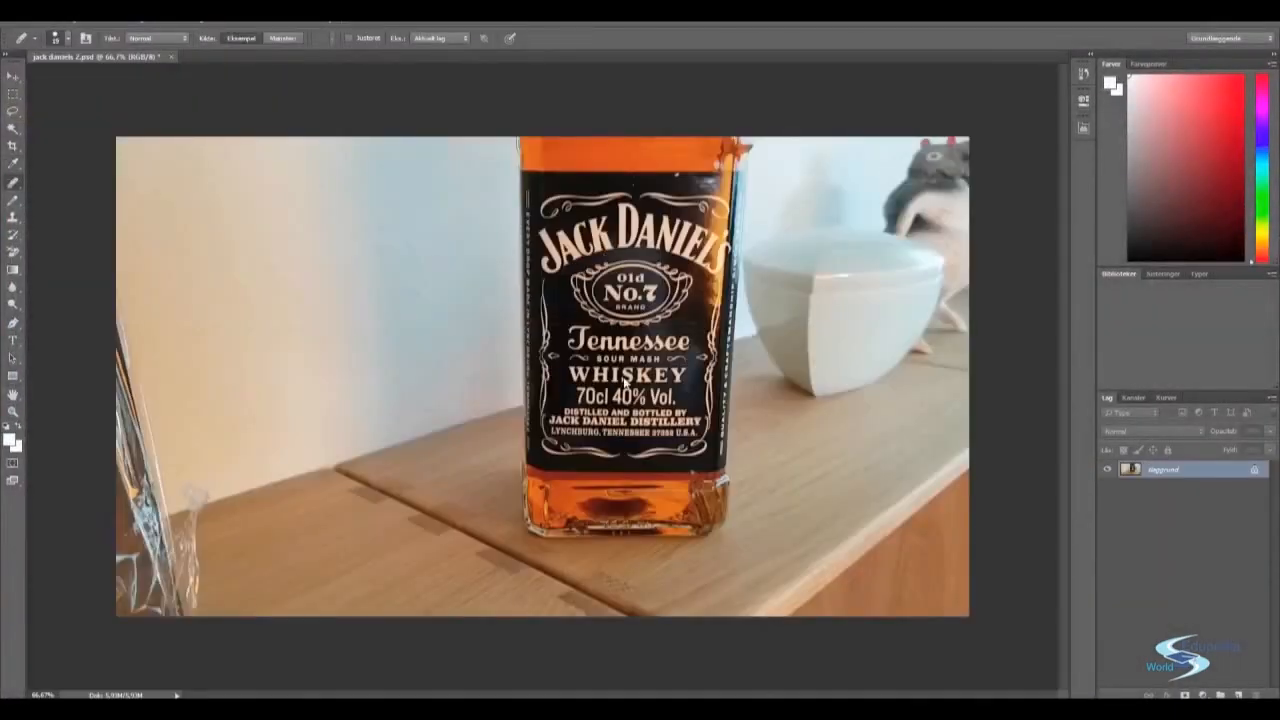
Step: Remove the word WHISKEY from the bottle label by painting over it with the content-aware Spot Healing Brush
{"action": "scroll", "coordinate": [626, 374], "scroll_direction": "up", "scroll_amount": 3}
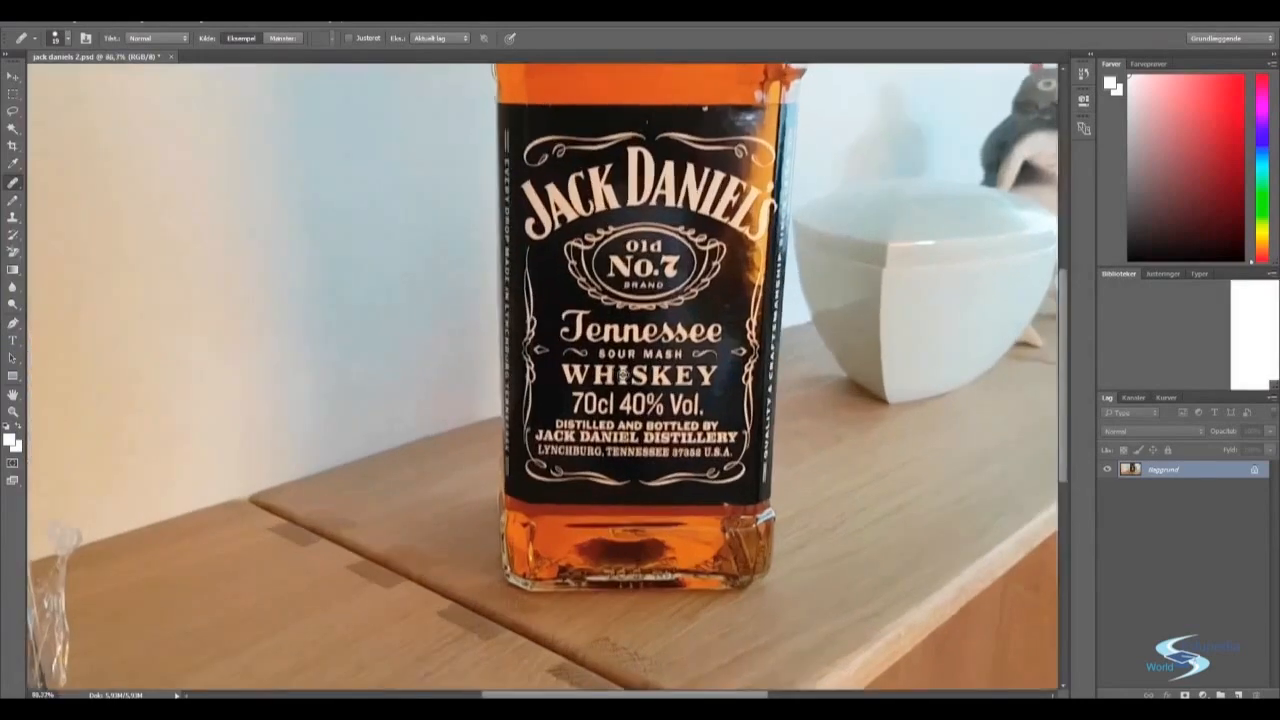
{"action": "right_click", "coordinate": [15, 184]}
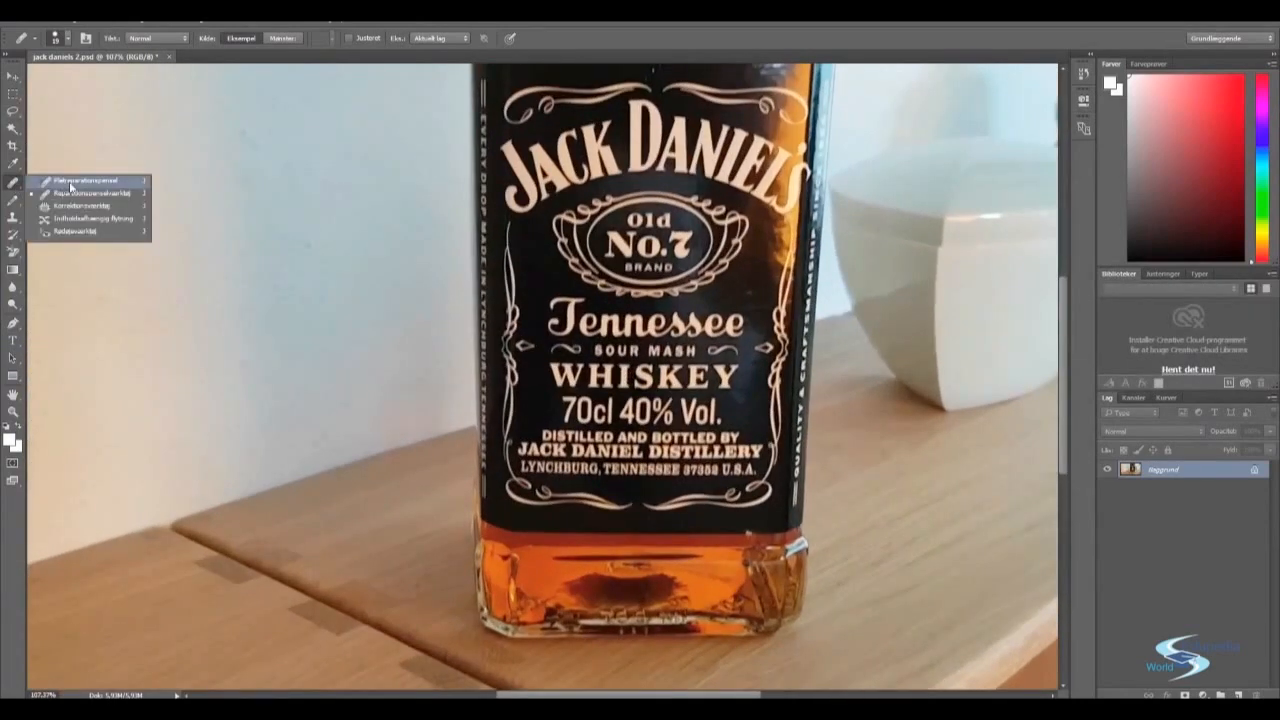
{"action": "left_click", "coordinate": [70, 182]}
{"action": "right_click", "coordinate": [15, 184]}
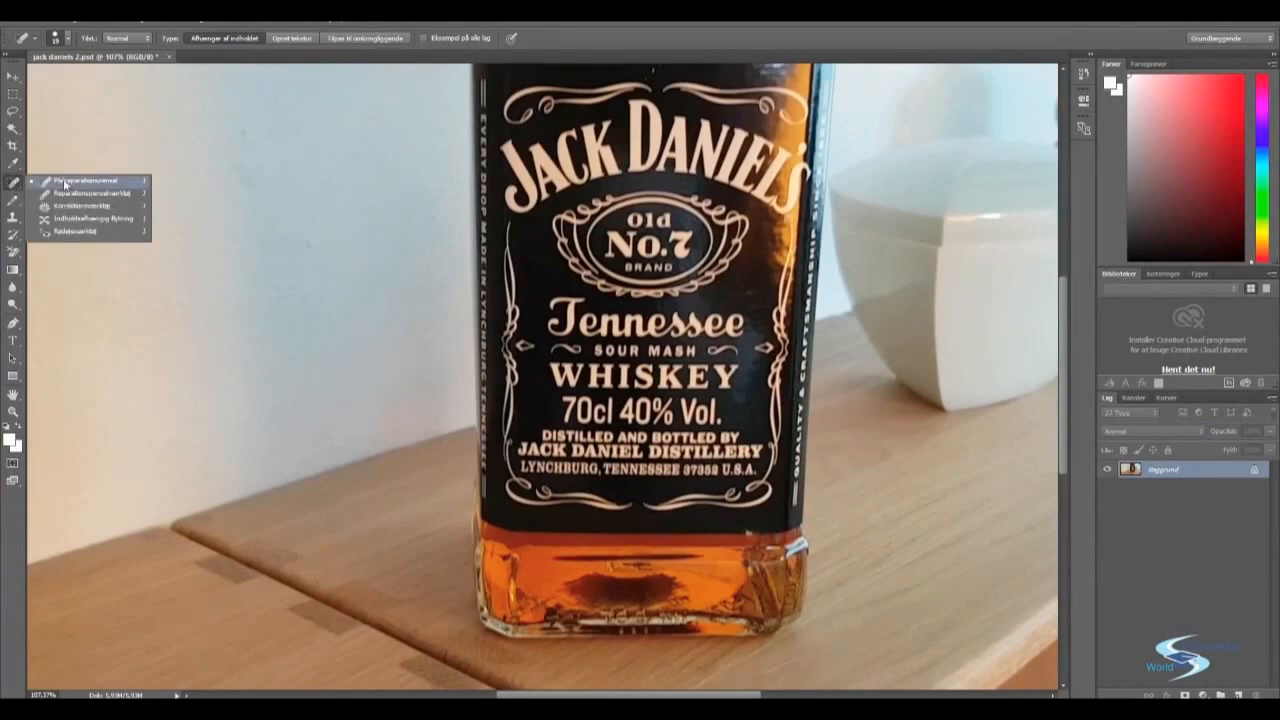
{"action": "left_click", "coordinate": [62, 186]}
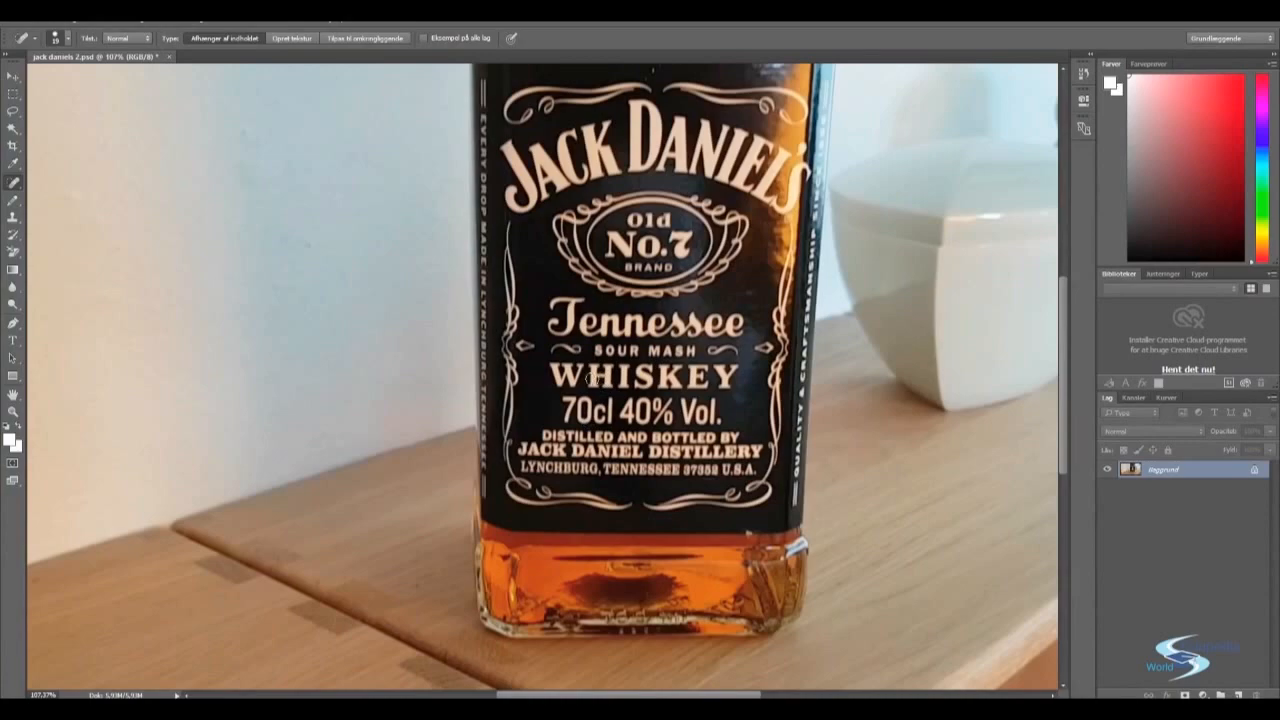
{"action": "scroll", "coordinate": [617, 379], "scroll_direction": "up", "scroll_amount": 3}
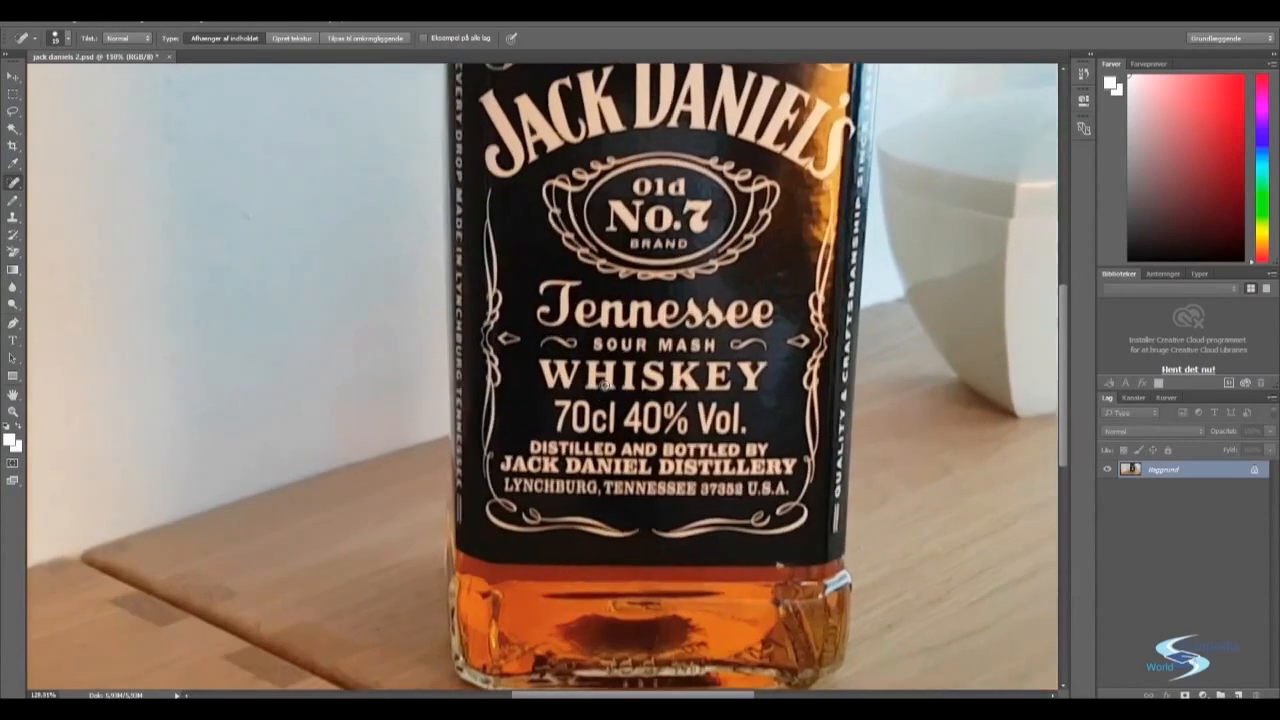
{"action": "scroll", "coordinate": [605, 385], "scroll_direction": "down", "scroll_amount": 1}
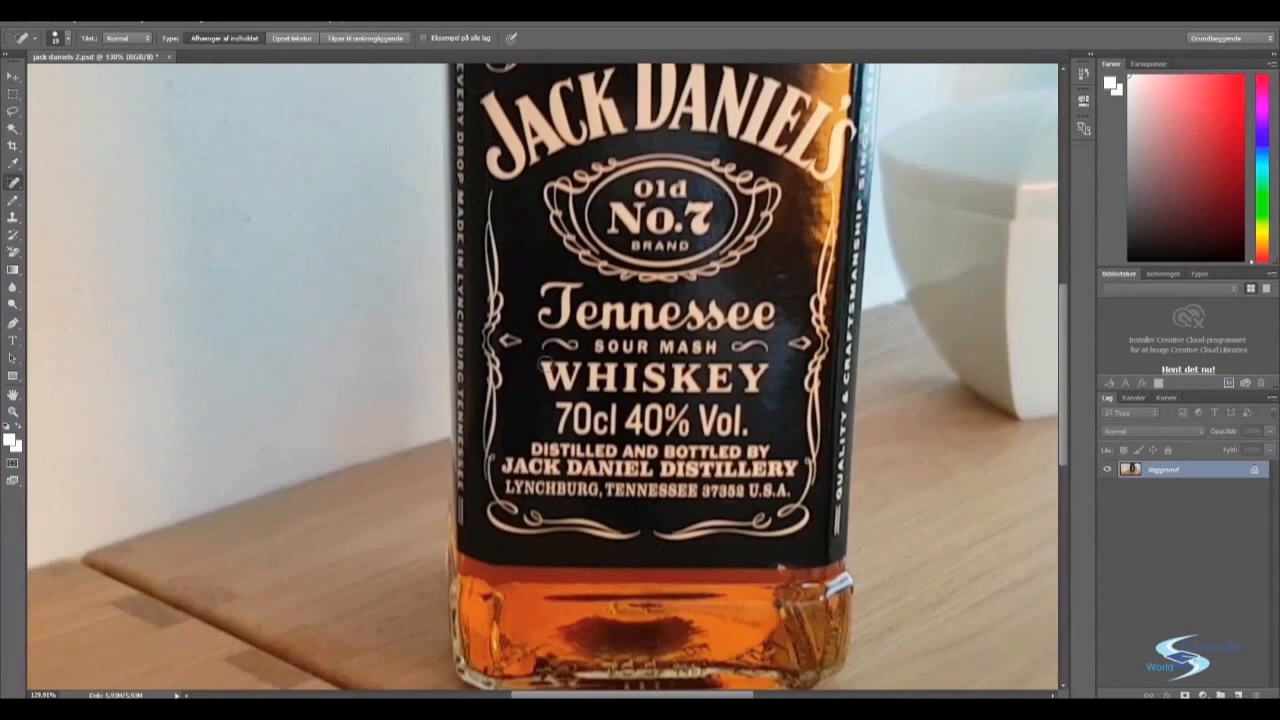
{"action": "mouse_move", "coordinate": [543, 366]}
{"action": "left_mouse_down"}
{"action": "mouse_move", "coordinate": [554, 395]}
{"action": "mouse_move", "coordinate": [553, 362]}
{"action": "mouse_move", "coordinate": [580, 369]}
{"action": "mouse_move", "coordinate": [565, 387]}
{"action": "mouse_move", "coordinate": [598, 365]}
{"action": "mouse_move", "coordinate": [588, 386]}
{"action": "mouse_move", "coordinate": [600, 375]}
{"action": "mouse_move", "coordinate": [609, 391]}
{"action": "mouse_move", "coordinate": [613, 363]}
{"action": "mouse_move", "coordinate": [604, 372]}
{"action": "mouse_move", "coordinate": [607, 389]}
{"action": "mouse_move", "coordinate": [621, 364]}
{"action": "mouse_move", "coordinate": [630, 388]}
{"action": "mouse_move", "coordinate": [635, 364]}
{"action": "mouse_move", "coordinate": [627, 393]}
{"action": "mouse_move", "coordinate": [655, 400]}
{"action": "mouse_move", "coordinate": [634, 371]}
{"action": "left_mouse_up"}
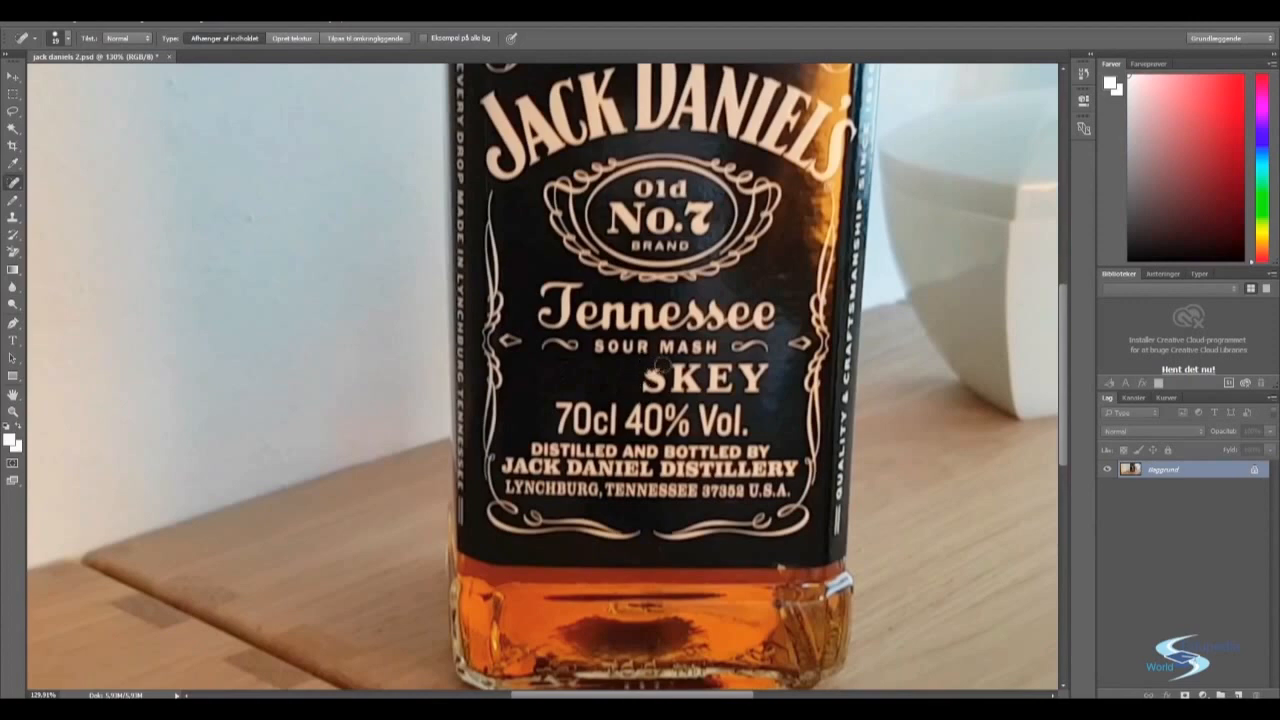
{"action": "mouse_move", "coordinate": [656, 367]}
{"action": "left_mouse_down"}
{"action": "mouse_move", "coordinate": [648, 388]}
{"action": "mouse_move", "coordinate": [697, 366]}
{"action": "mouse_move", "coordinate": [673, 388]}
{"action": "mouse_move", "coordinate": [687, 372]}
{"action": "mouse_move", "coordinate": [682, 388]}
{"action": "mouse_move", "coordinate": [727, 387]}
{"action": "mouse_move", "coordinate": [714, 392]}
{"action": "mouse_move", "coordinate": [692, 384]}
{"action": "mouse_move", "coordinate": [722, 371]}
{"action": "left_mouse_up"}
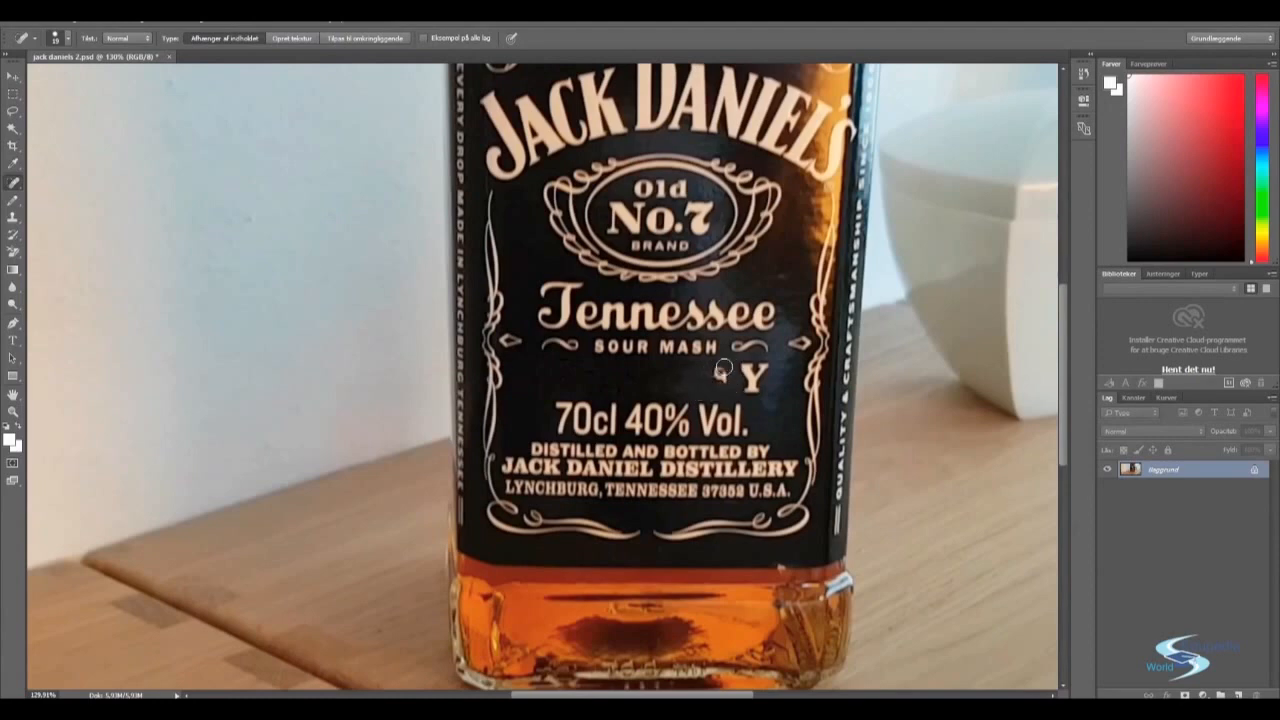
{"action": "mouse_move", "coordinate": [724, 379]}
{"action": "left_mouse_down"}
{"action": "mouse_move", "coordinate": [750, 368]}
{"action": "mouse_move", "coordinate": [745, 391]}
{"action": "mouse_move", "coordinate": [764, 362]}
{"action": "left_mouse_up"}
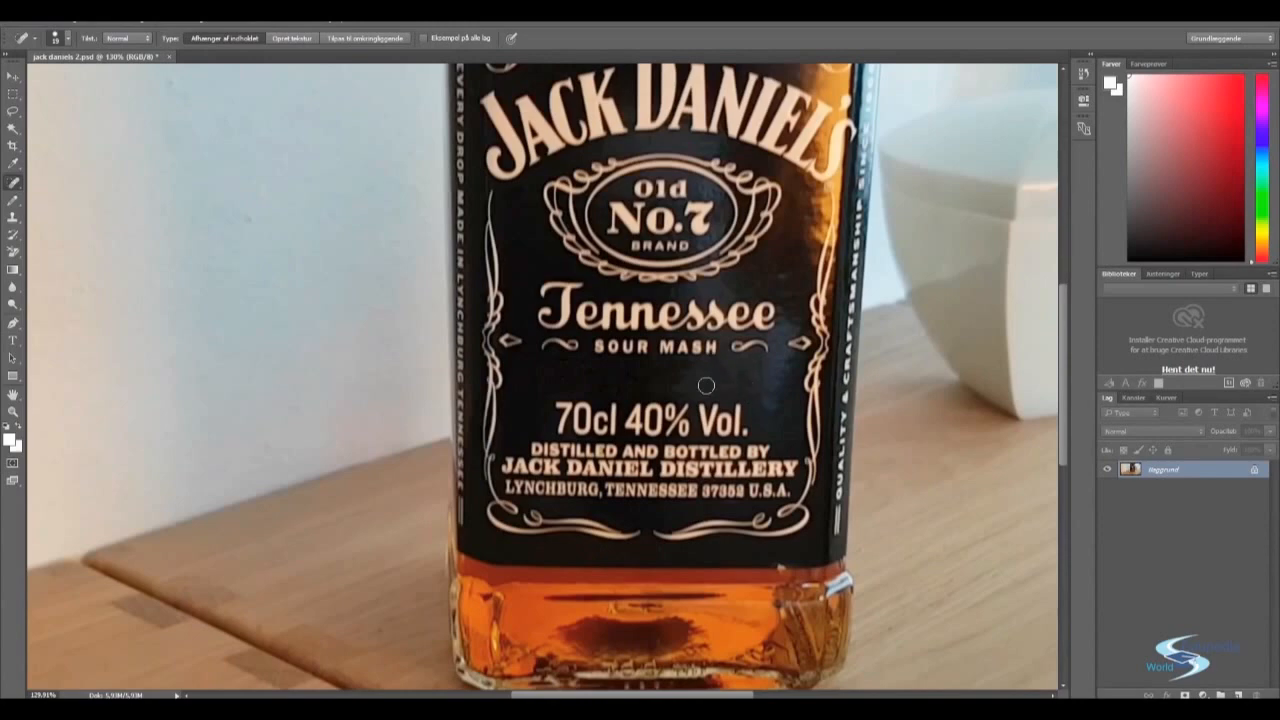
{"action": "scroll", "coordinate": [819, 381], "scroll_direction": "down", "scroll_amount": 1}
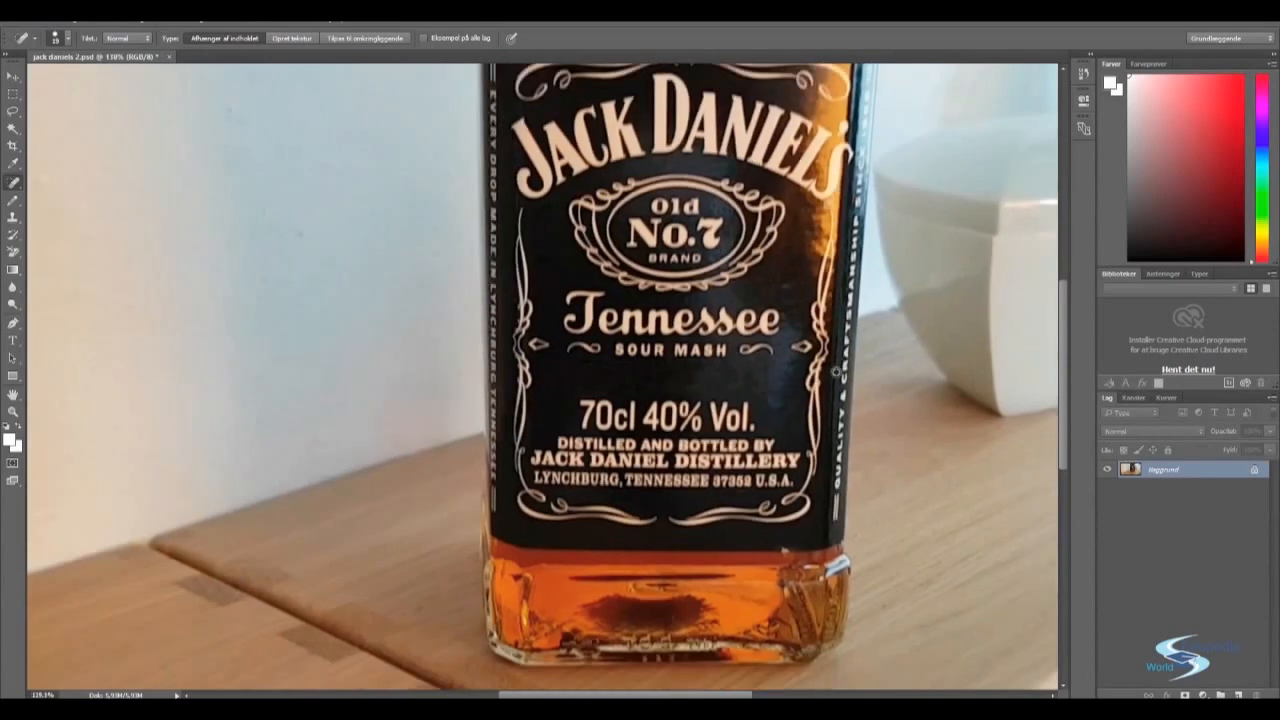
{"action": "scroll", "coordinate": [830, 372], "scroll_direction": "up", "scroll_amount": 1}
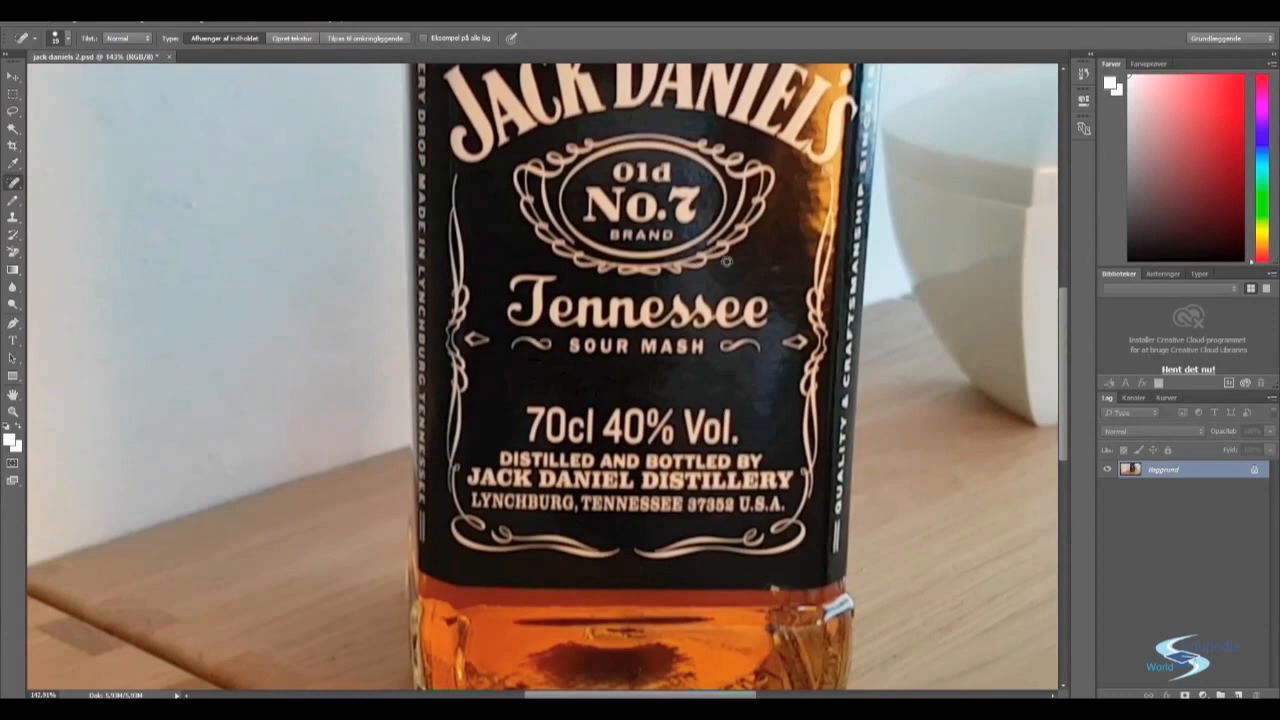
{"action": "scroll", "coordinate": [727, 261], "scroll_direction": "down", "scroll_amount": 2}
{"action": "scroll", "coordinate": [655, 384], "scroll_direction": "up", "scroll_amount": 2}
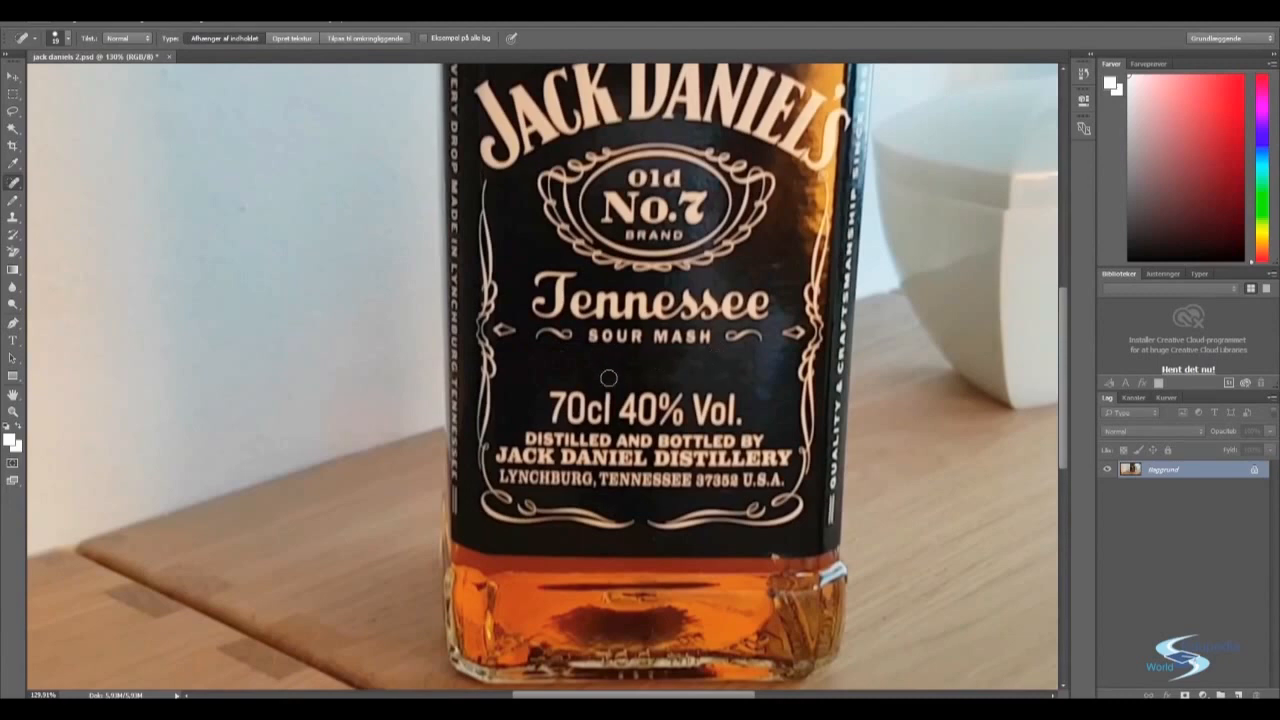
{"action": "left_click", "coordinate": [40, 14]}
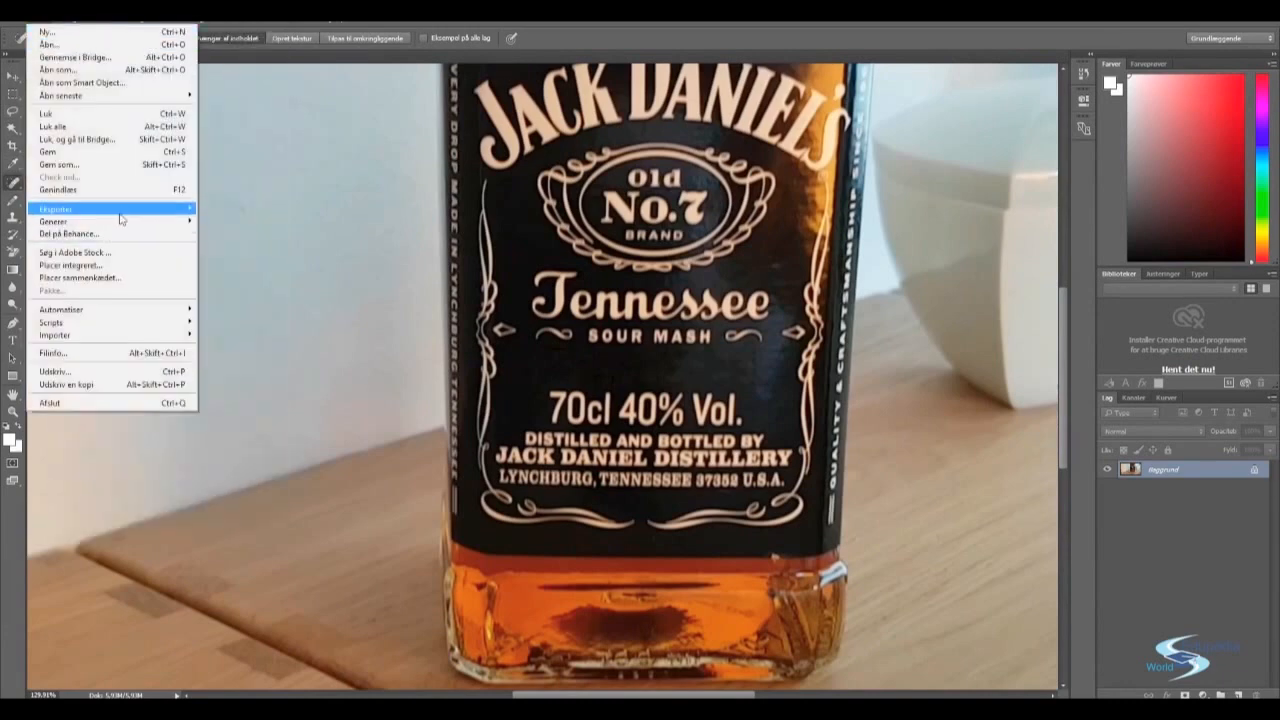
{"action": "mouse_move", "coordinate": [120, 210]}
{"action": "left_click", "coordinate": [242, 207]}
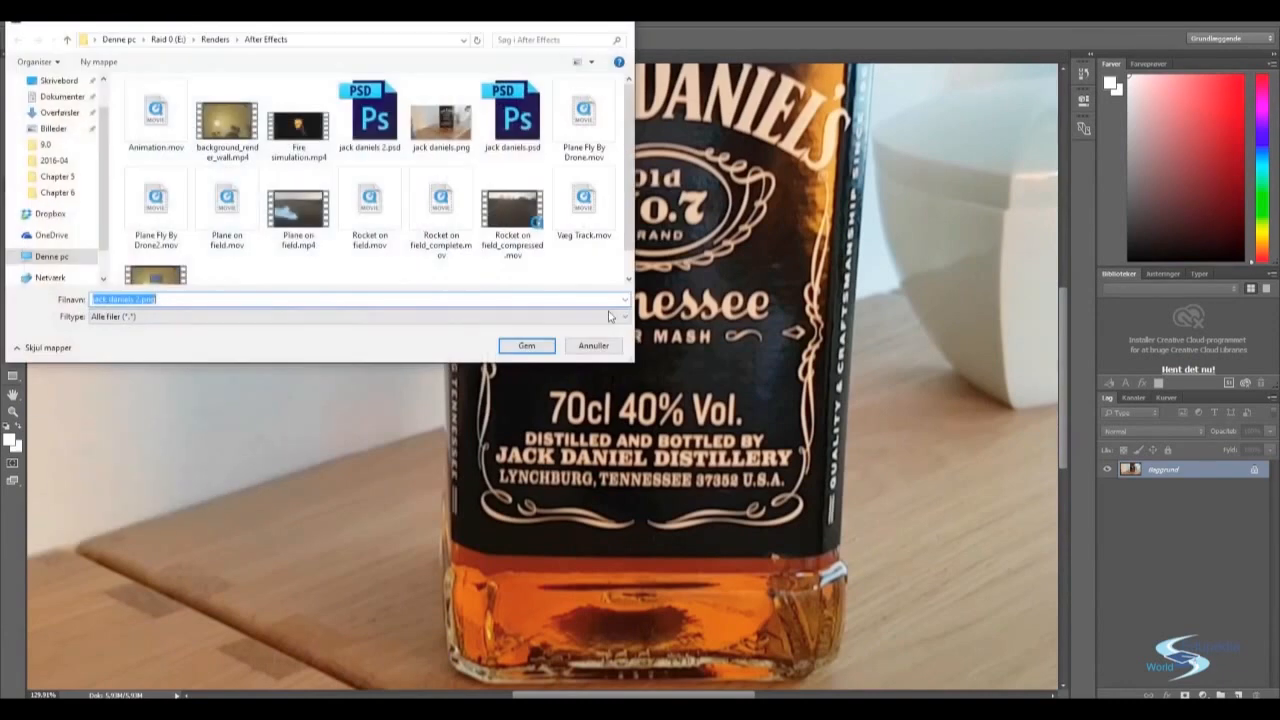
{"action": "type", "text": "jack"}
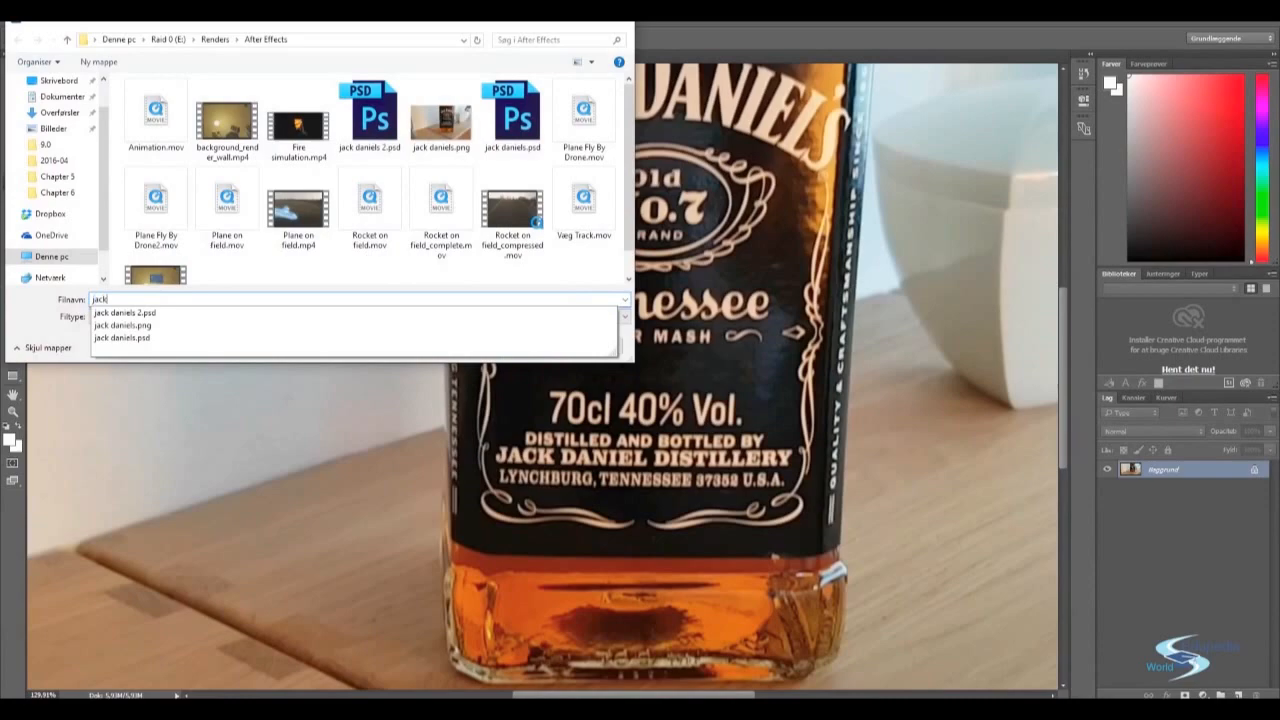
{"action": "key", "text": "Return"}
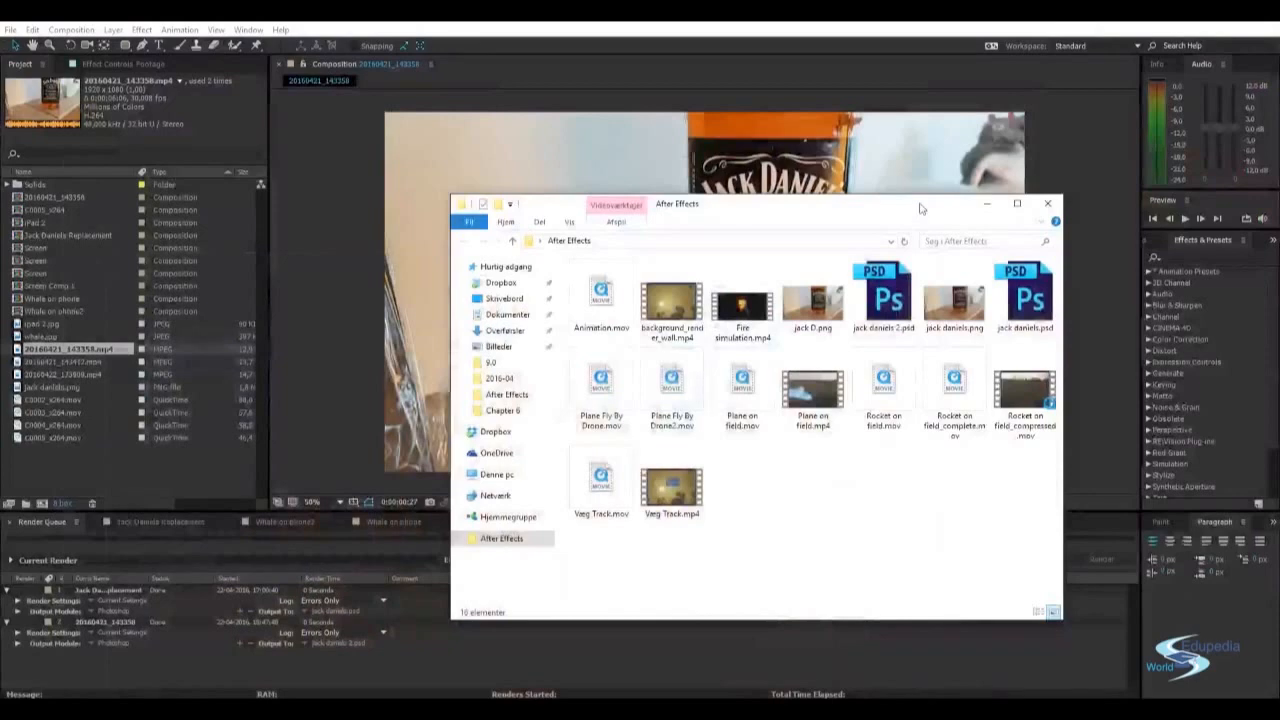
Step: Switch to After Effects and import jack D.png from the renders folder into the project
{"action": "left_click_drag", "start_coordinate": [918, 212], "coordinate": [882, 181]}
{"action": "left_click", "coordinate": [748, 268]}
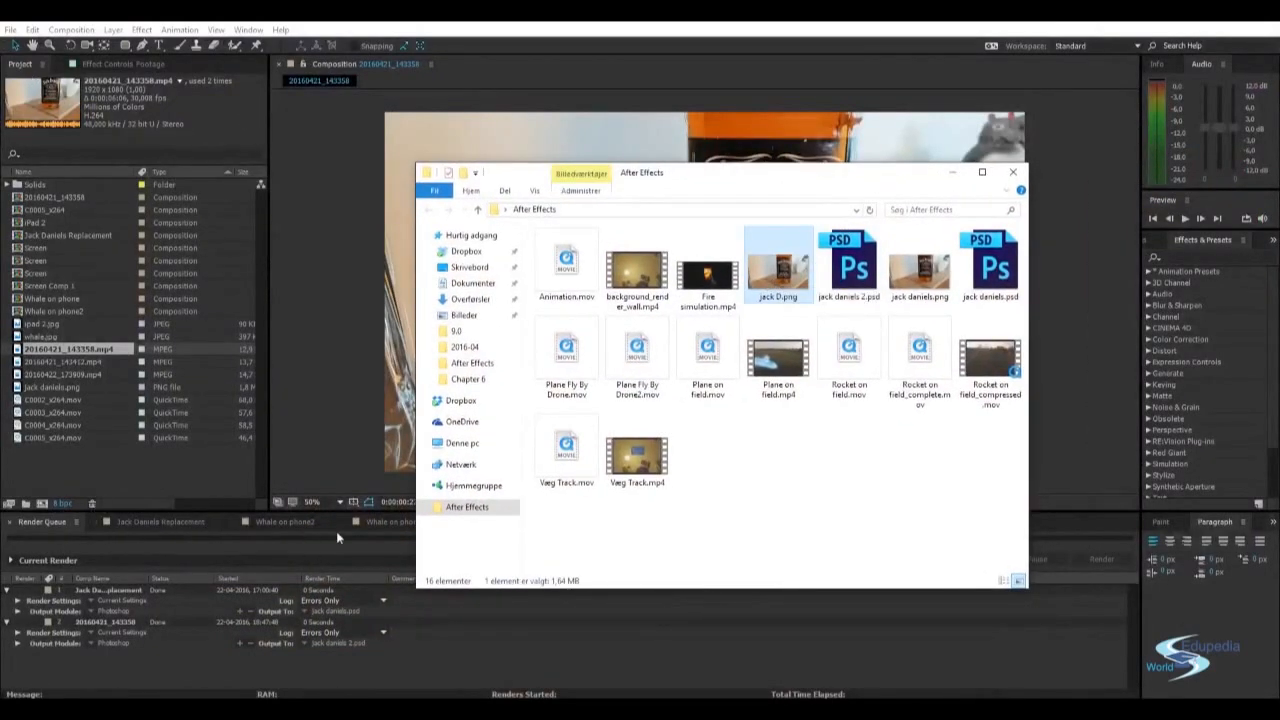
{"action": "left_click_drag", "start_coordinate": [810, 286], "coordinate": [188, 474]}
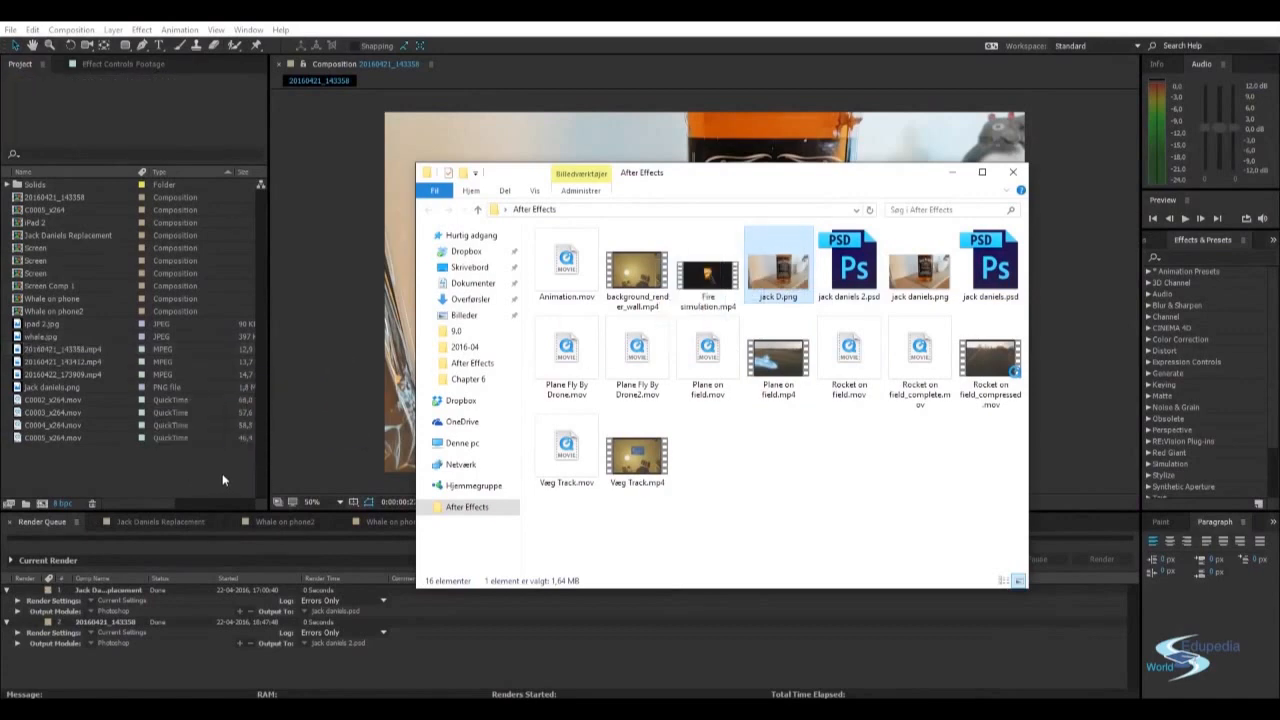
{"action": "left_click", "coordinate": [222, 473]}
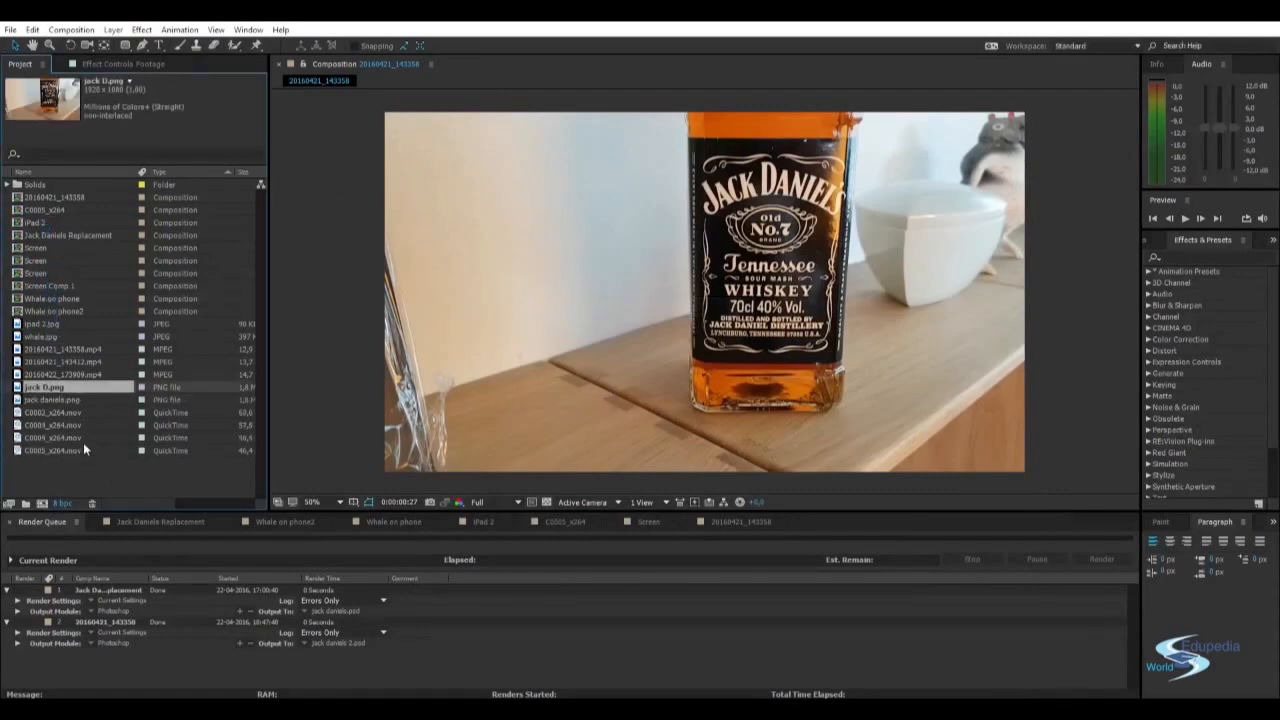
Step: Add jack D.png to the 20160421_143358 composition as the top layer, above the lable solid
{"action": "left_click", "coordinate": [70, 471]}
{"action": "left_click", "coordinate": [48, 388]}
{"action": "left_click", "coordinate": [724, 522]}
{"action": "left_click", "coordinate": [46, 391]}
{"action": "left_click_drag", "start_coordinate": [53, 387], "coordinate": [134, 578]}
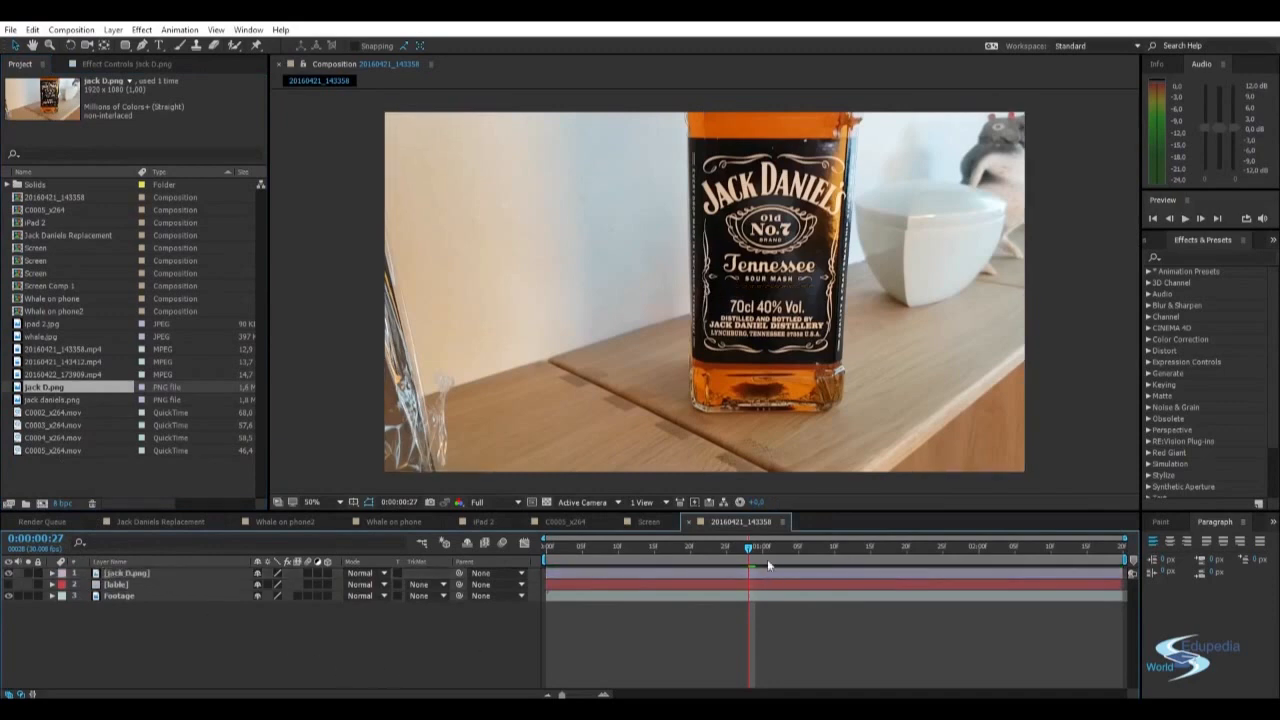
Step: Compare the jack D.png layer with the footage around 0:00:00:28 by toggling the layer's visibility
{"action": "mouse_move", "coordinate": [750, 549]}
{"action": "left_mouse_down"}
{"action": "mouse_move", "coordinate": [878, 548]}
{"action": "mouse_move", "coordinate": [705, 547]}
{"action": "mouse_move", "coordinate": [788, 557]}
{"action": "mouse_move", "coordinate": [740, 545]}
{"action": "left_mouse_up"}
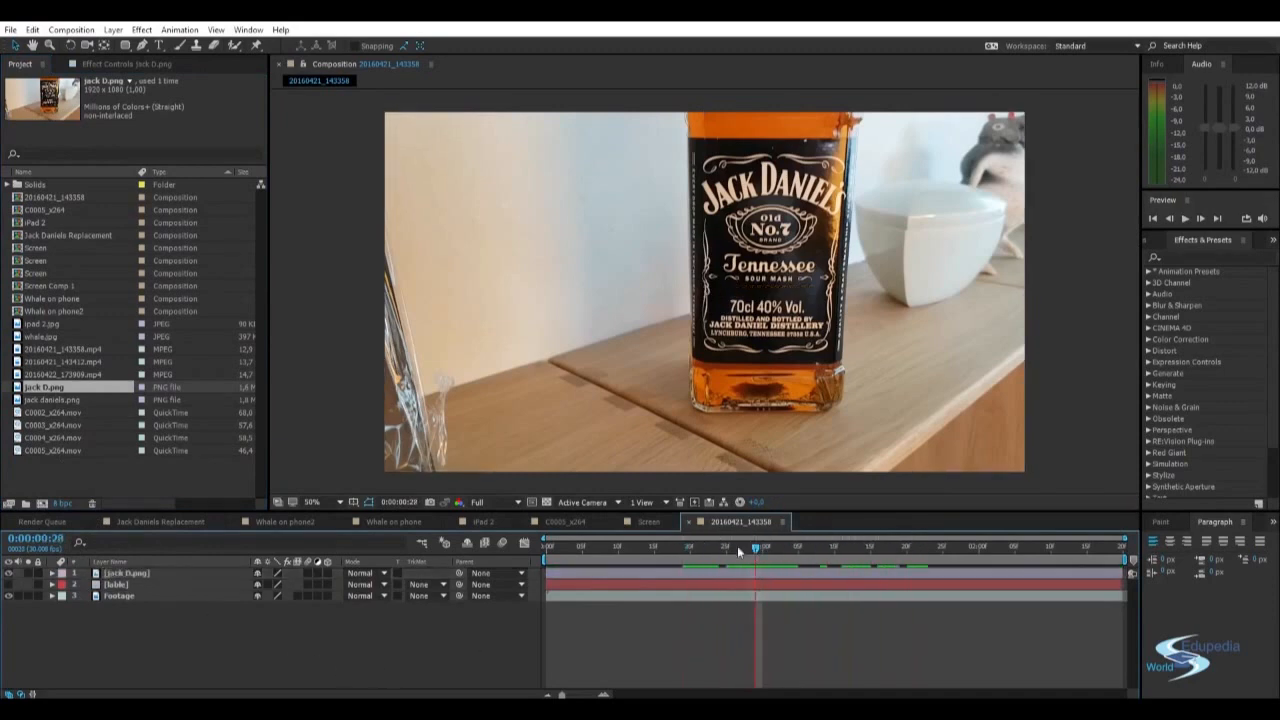
{"action": "left_click", "coordinate": [10, 574]}
{"action": "left_click", "coordinate": [10, 574]}
{"action": "left_click", "coordinate": [10, 574]}
{"action": "left_click", "coordinate": [10, 574]}
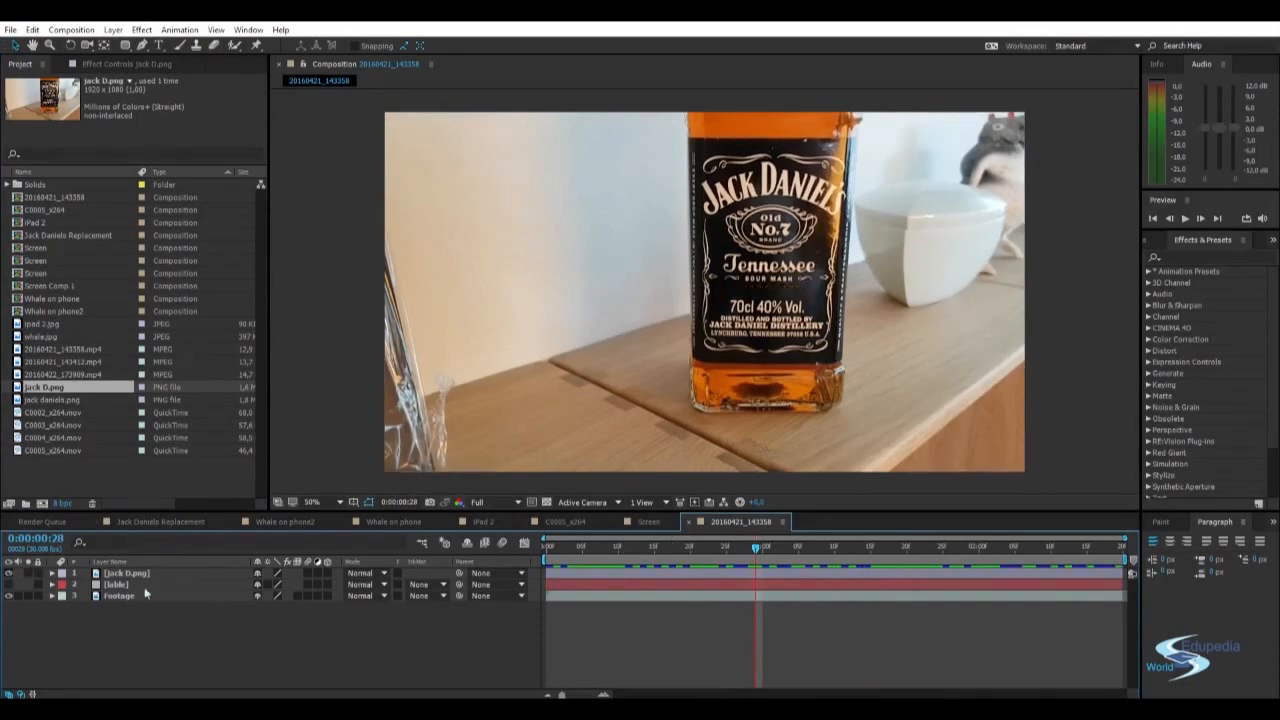
{"action": "left_click_drag", "start_coordinate": [757, 549], "coordinate": [739, 560]}
Step: Mask the jack D.png layer with the Pen tool around the retouched part of the label, and check it in solo
{"action": "left_click", "coordinate": [82, 575]}
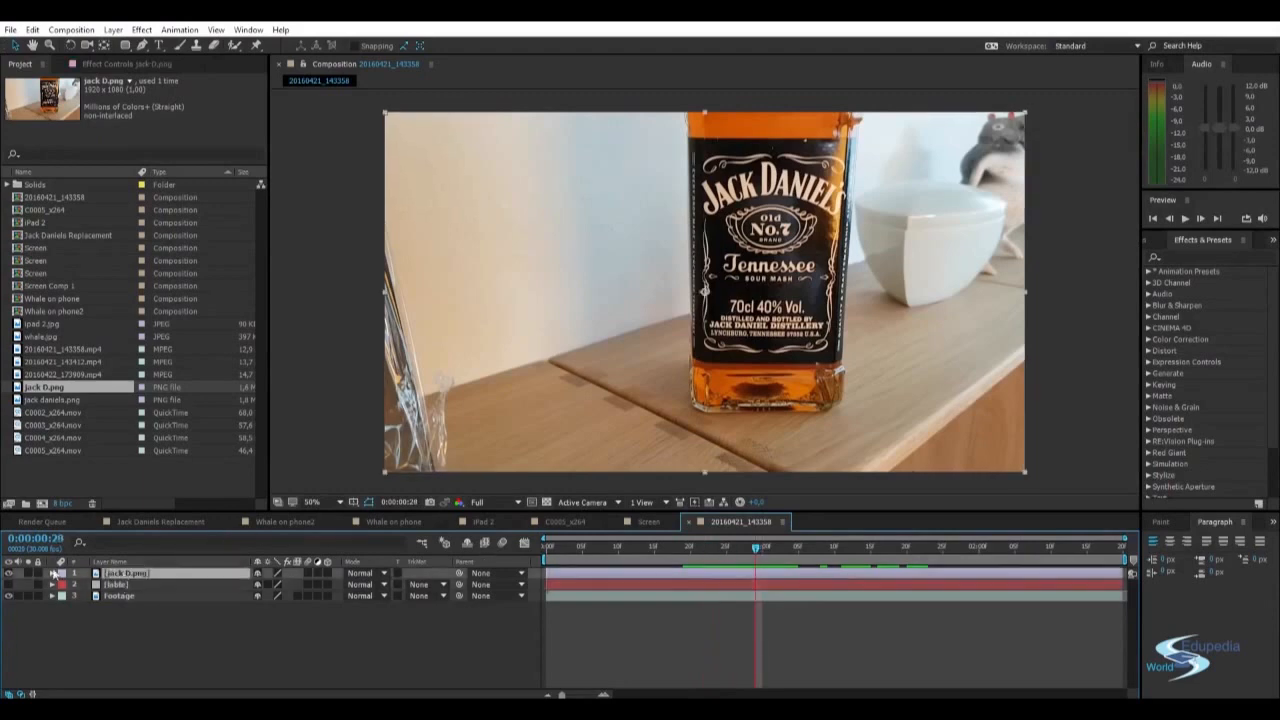
{"action": "key", "text": "g"}
{"action": "left_click", "coordinate": [705, 290]}
{"action": "left_click", "coordinate": [770, 350]}
{"action": "left_click", "coordinate": [850, 266]}
{"action": "left_click", "coordinate": [742, 266]}
{"action": "key", "text": "v"}
{"action": "left_click", "coordinate": [653, 266]}
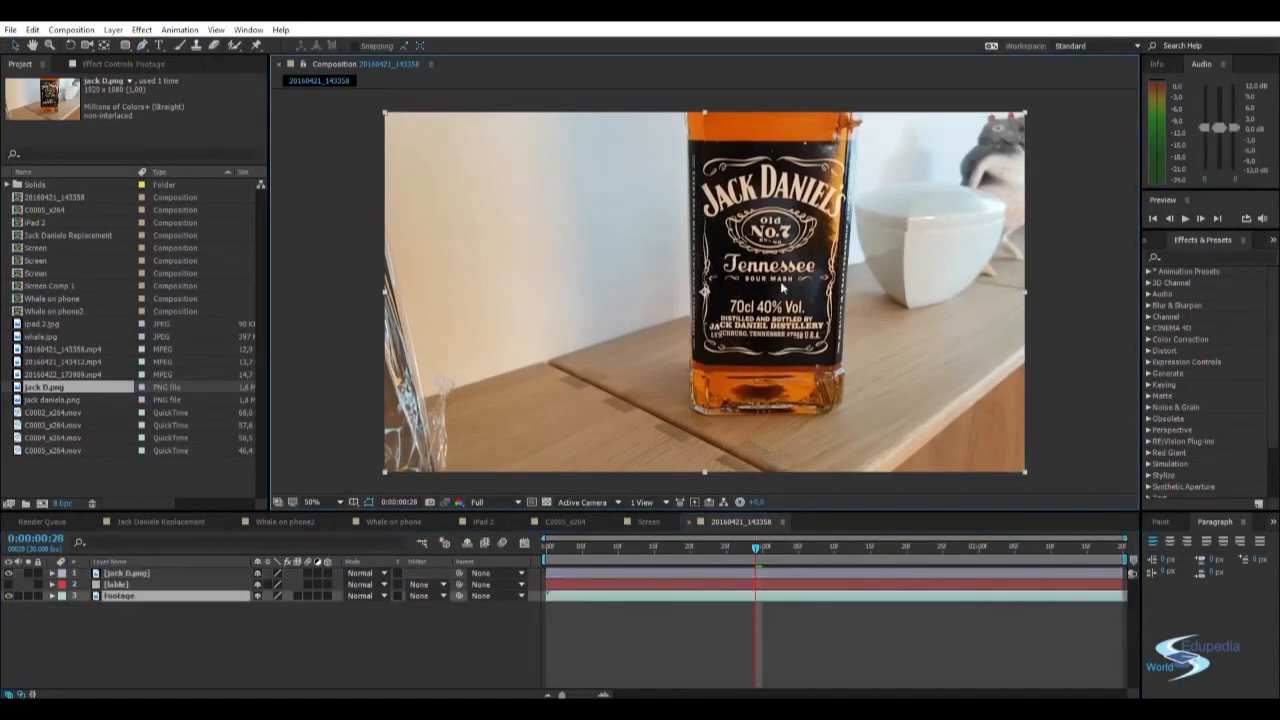
{"action": "left_click", "coordinate": [34, 573]}
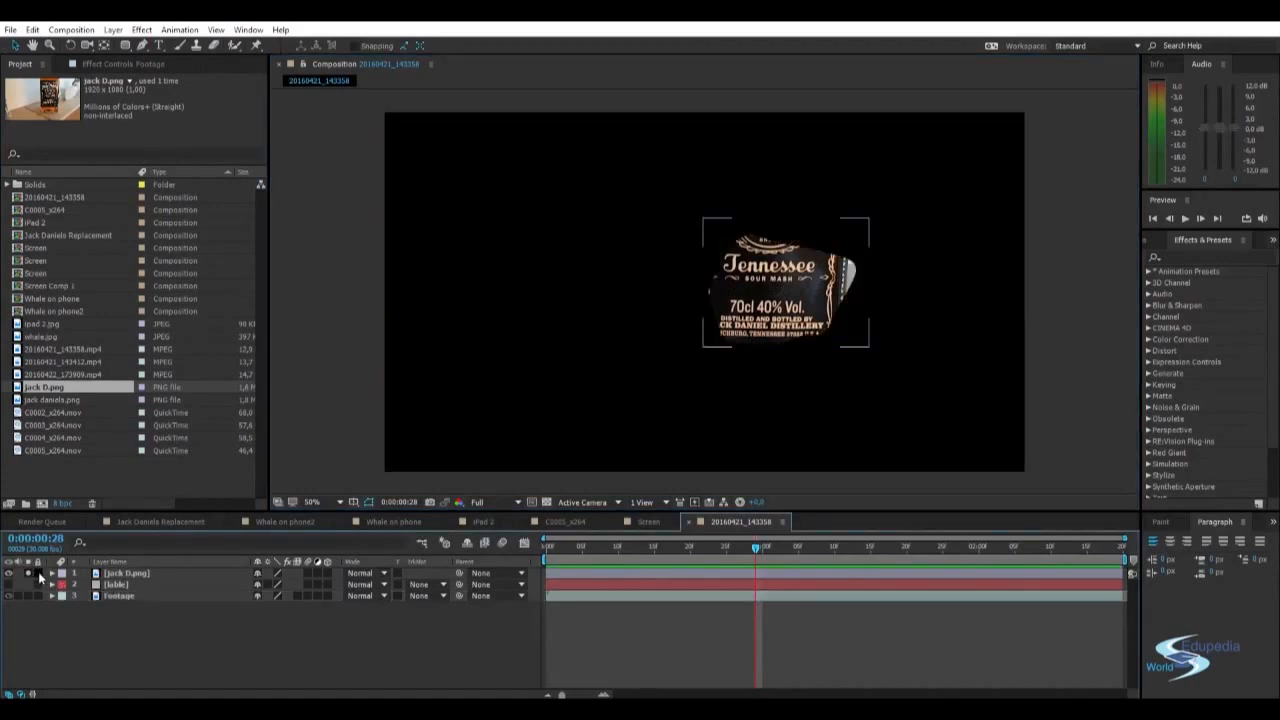
{"action": "left_click", "coordinate": [29, 573]}
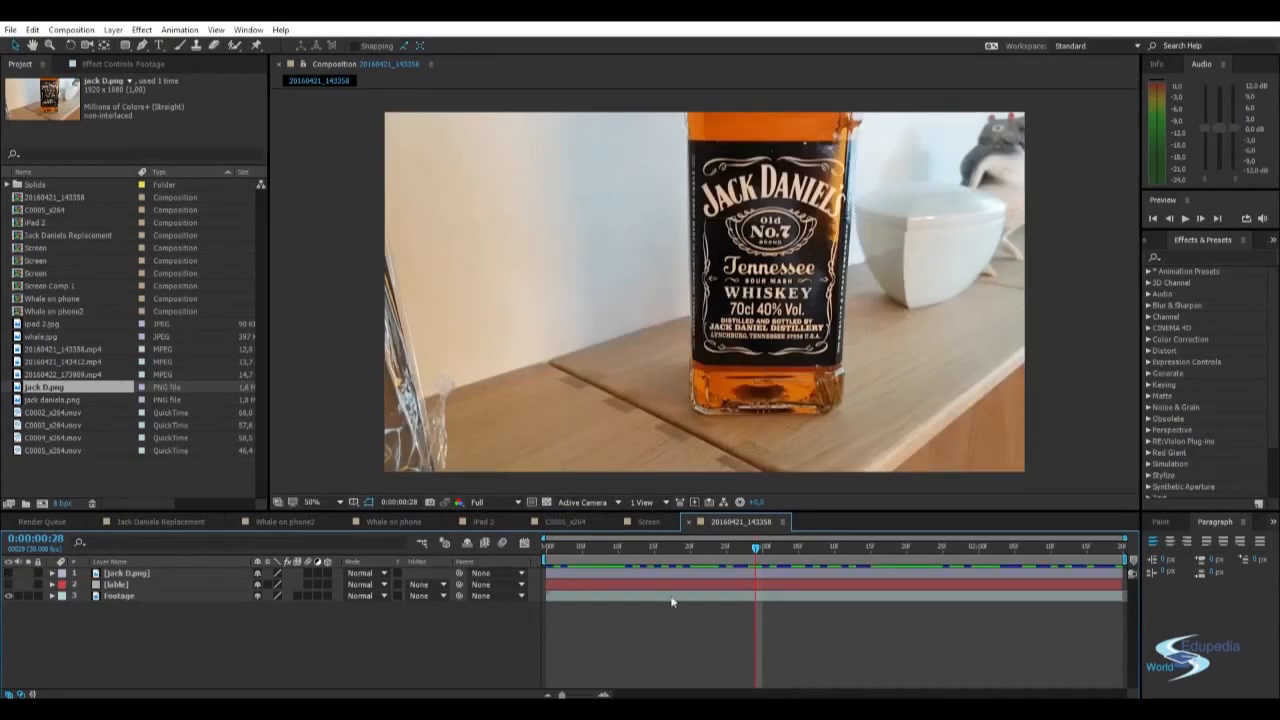
Step: Hide the jack D.png layer and scrub the footage back toward the start to review the label's motion
{"action": "left_click", "coordinate": [566, 596]}
{"action": "left_click", "coordinate": [748, 548]}
{"action": "left_click_drag", "start_coordinate": [748, 548], "coordinate": [640, 548]}
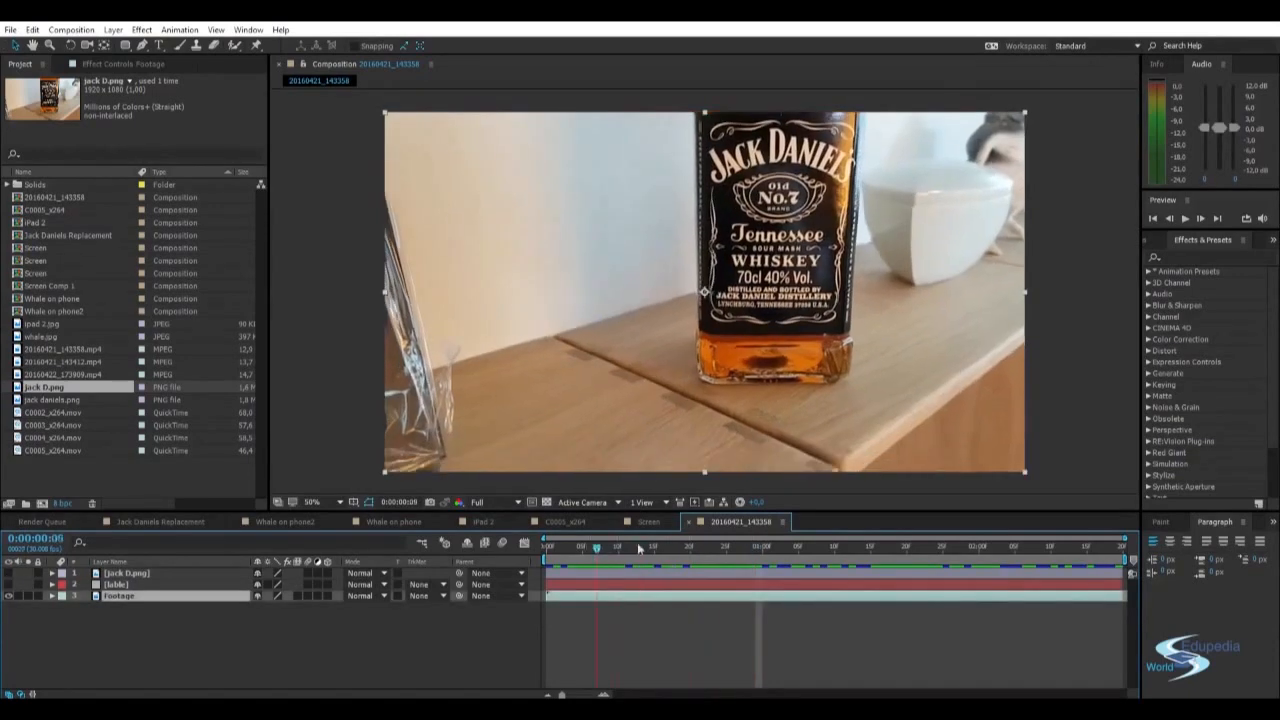
Step: Show the lable solid and pre-compose it, leaving all attributes in the 20160421_143358 composition
{"action": "left_click", "coordinate": [420, 640]}
{"action": "left_click", "coordinate": [115, 584]}
{"action": "left_click", "coordinate": [8, 584]}
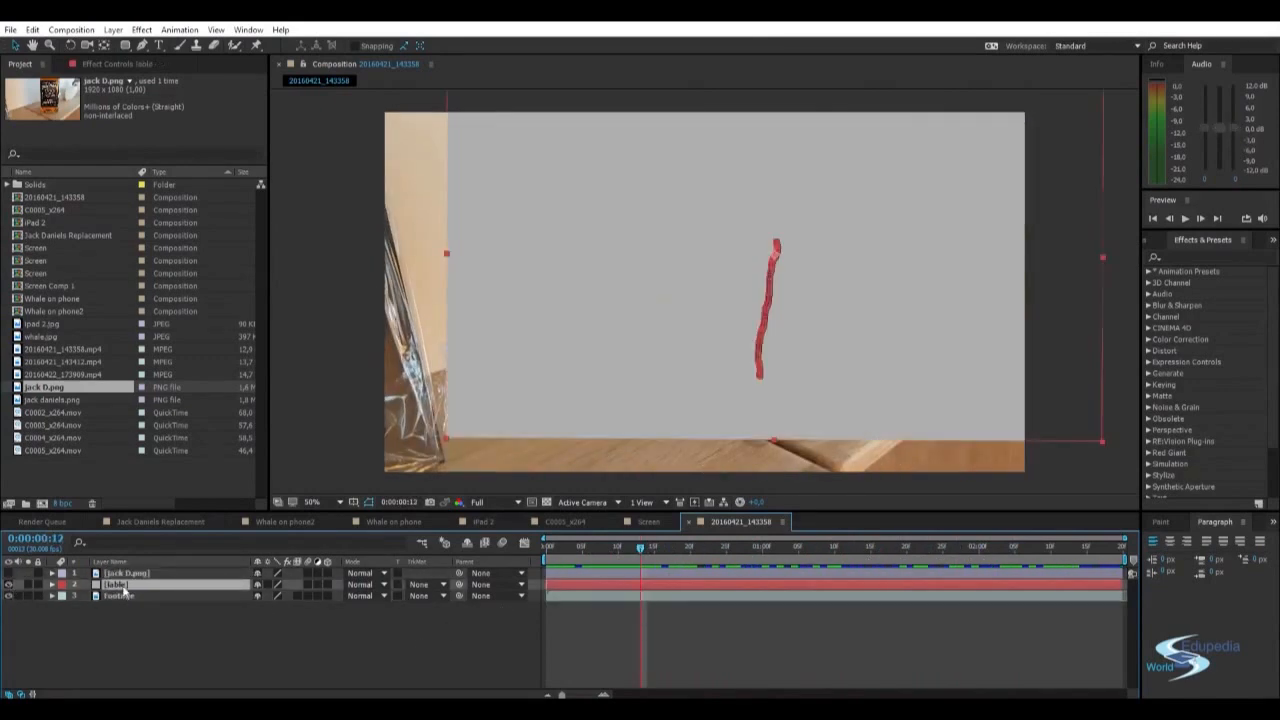
{"action": "key", "text": "ctrl+shift+c"}
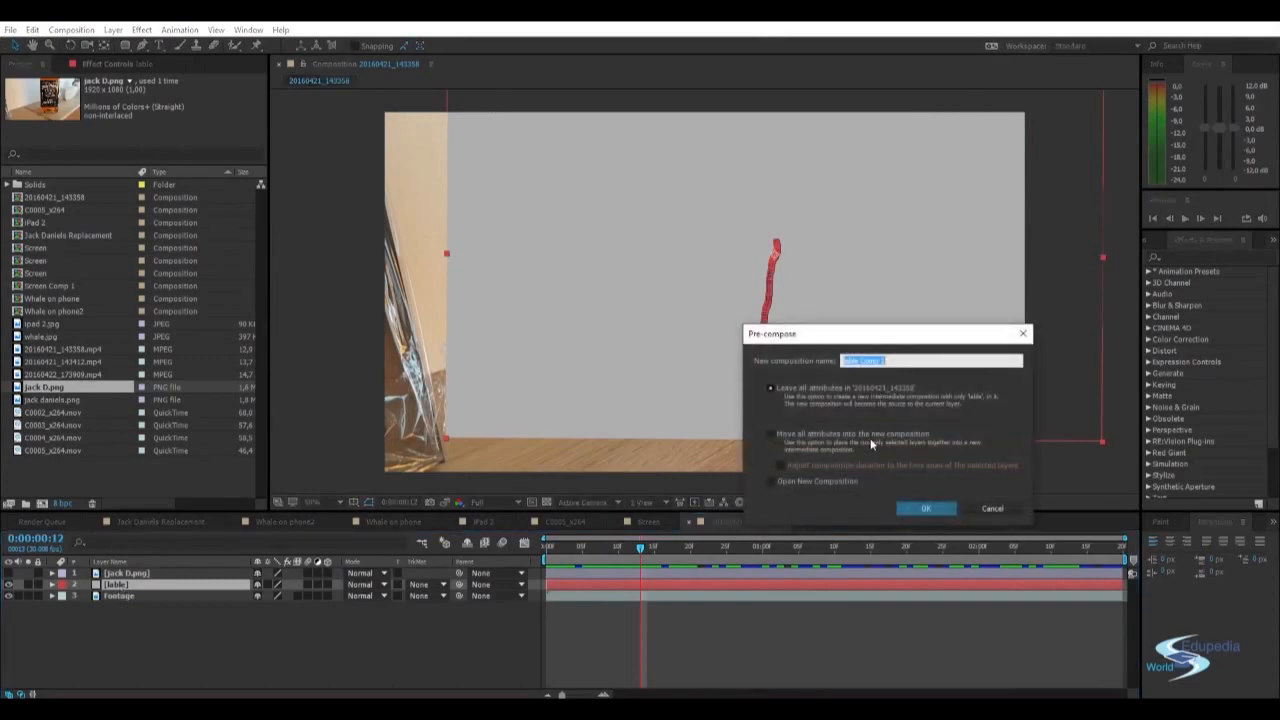
{"action": "left_click", "coordinate": [910, 508]}
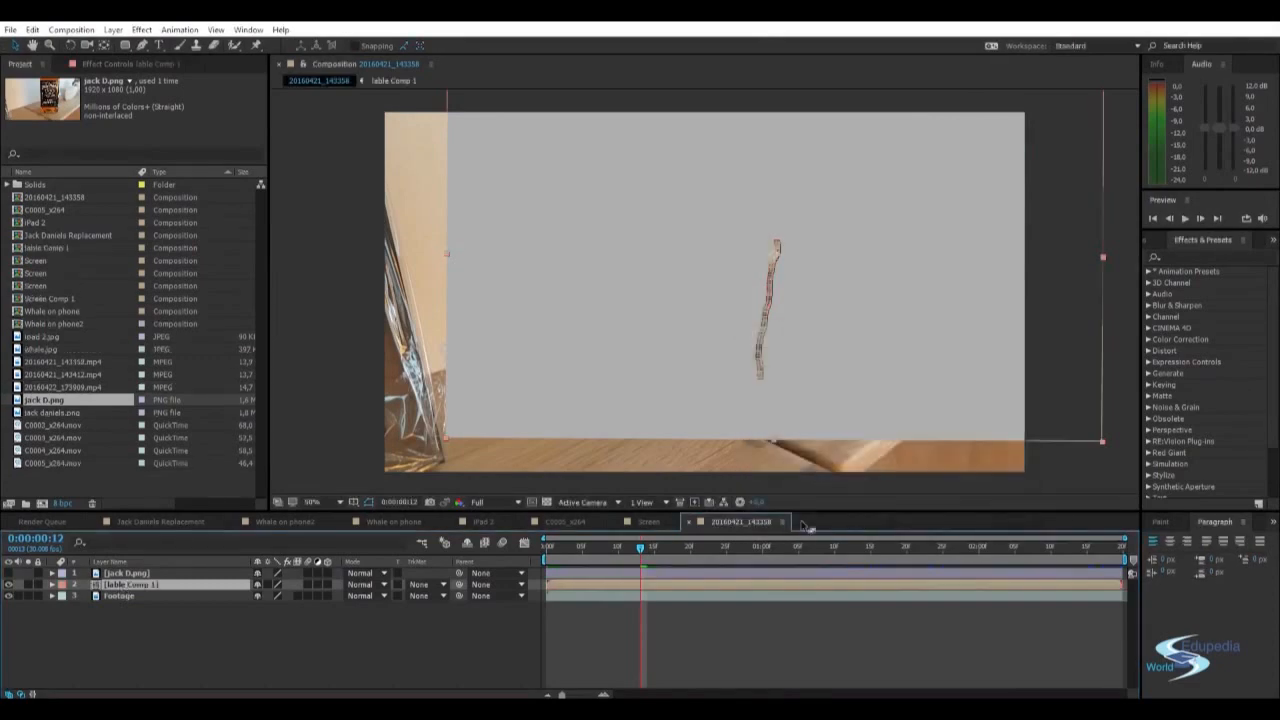
Step: Delete the hidden jack D.png layer from the 20160421_143358 composition
{"action": "left_click", "coordinate": [130, 616]}
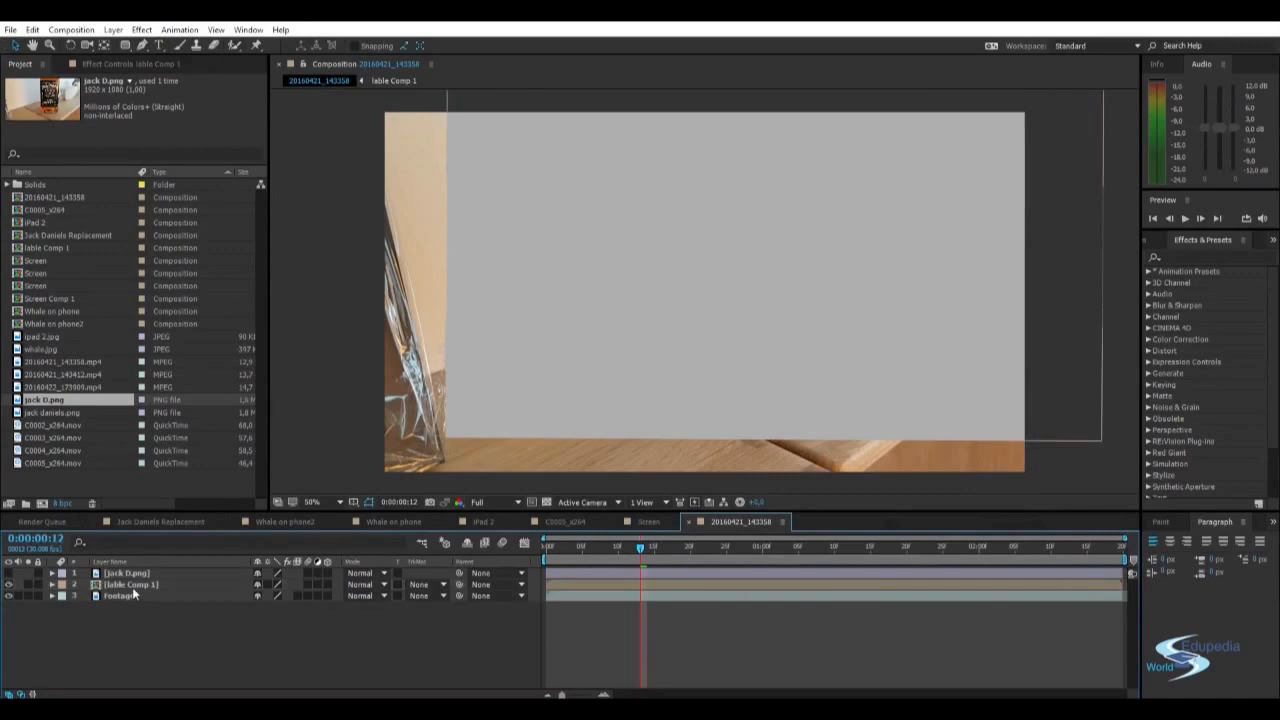
{"action": "left_click", "coordinate": [132, 587]}
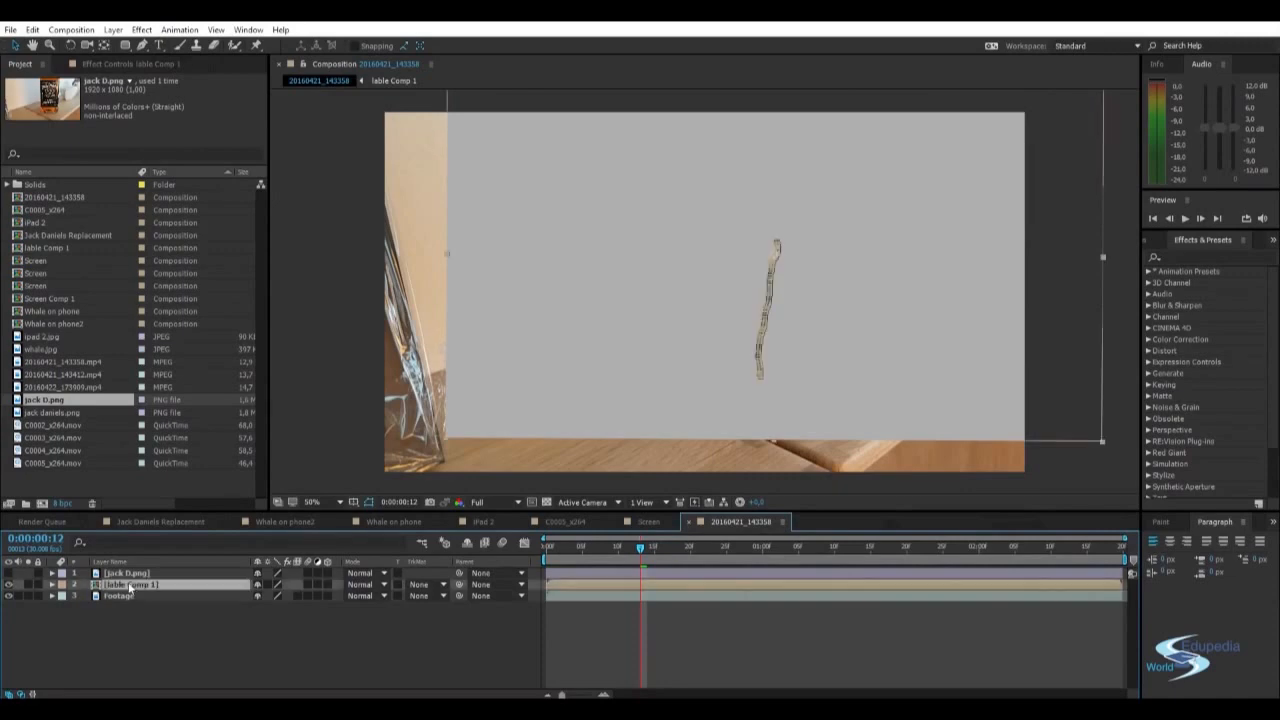
{"action": "left_click", "coordinate": [134, 574]}
{"action": "key", "text": "Delete"}
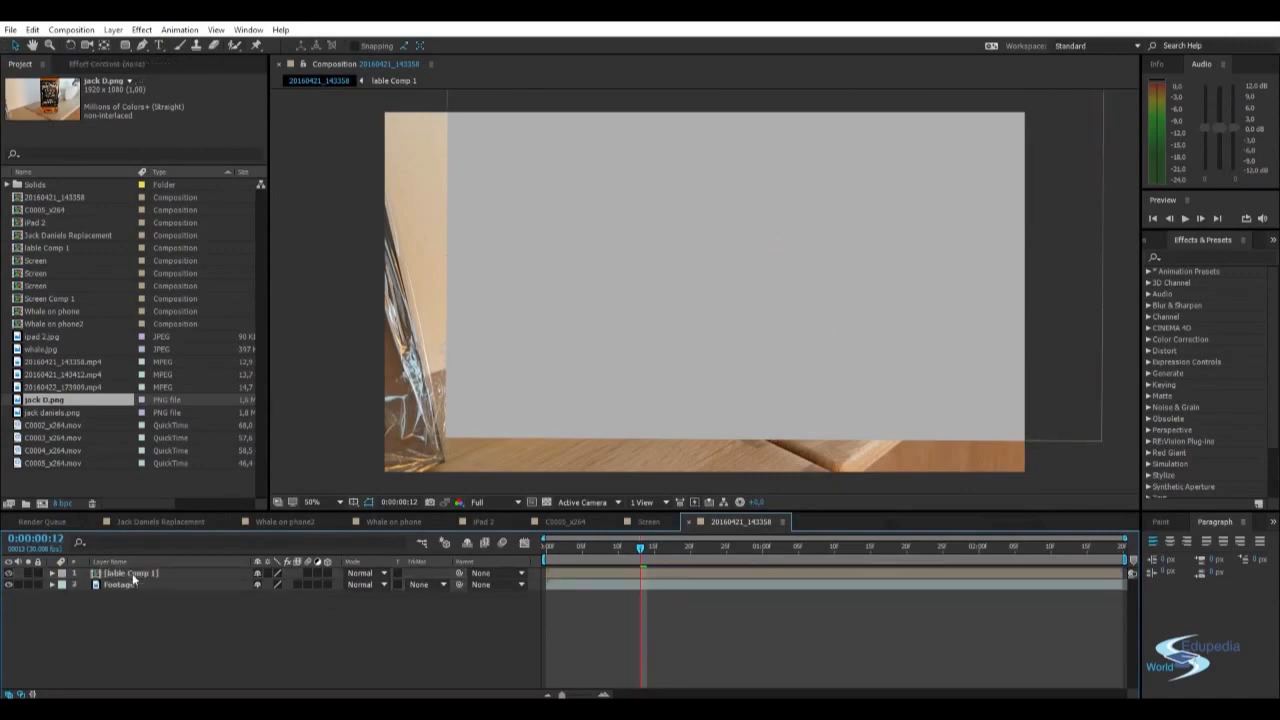
Step: Replace the lable solid inside lable Comp 1 with the retouched still jack D.png
{"action": "left_click", "coordinate": [132, 573]}
{"action": "double_click", "coordinate": [132, 573]}
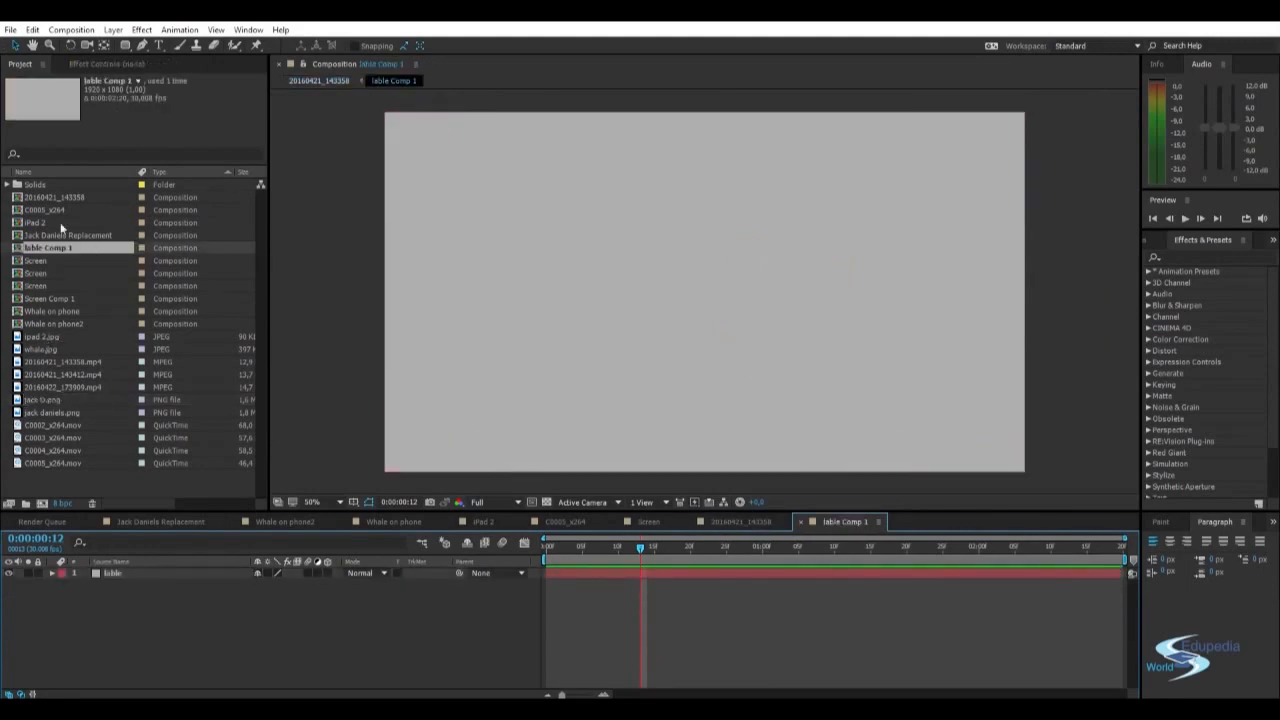
{"action": "left_click_drag", "start_coordinate": [45, 398], "coordinate": [117, 578]}
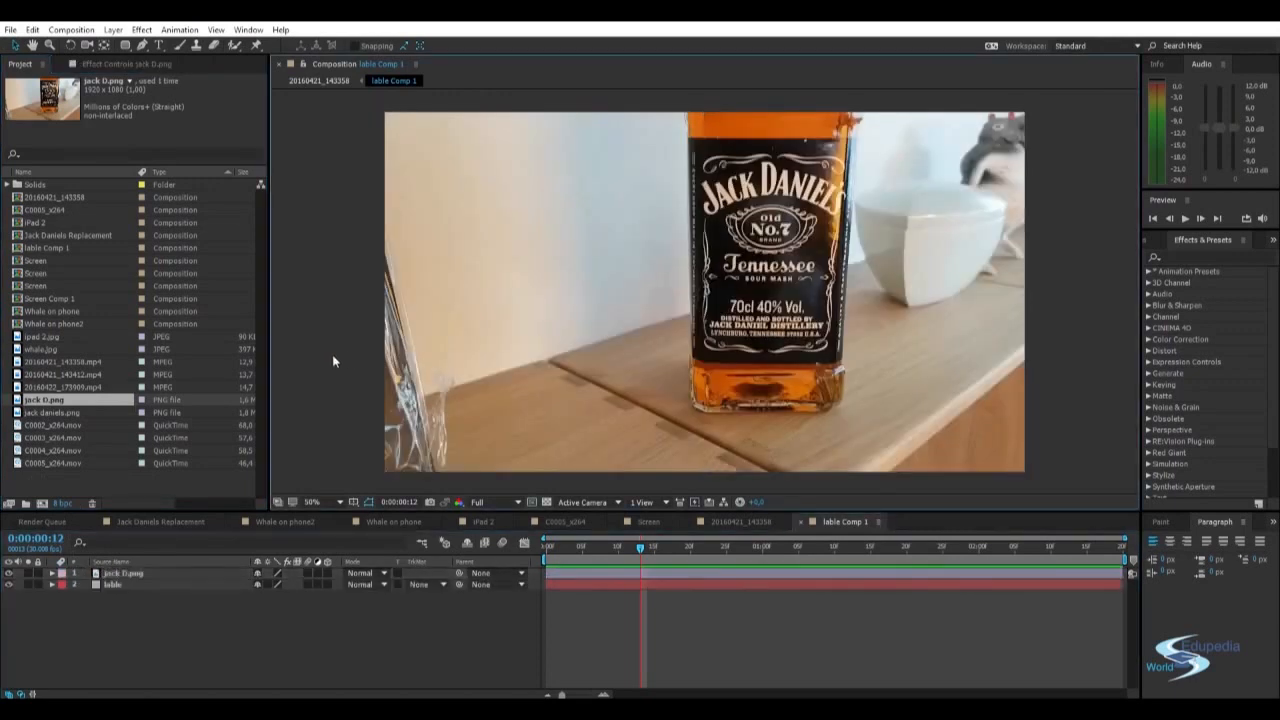
{"action": "left_click", "coordinate": [121, 586]}
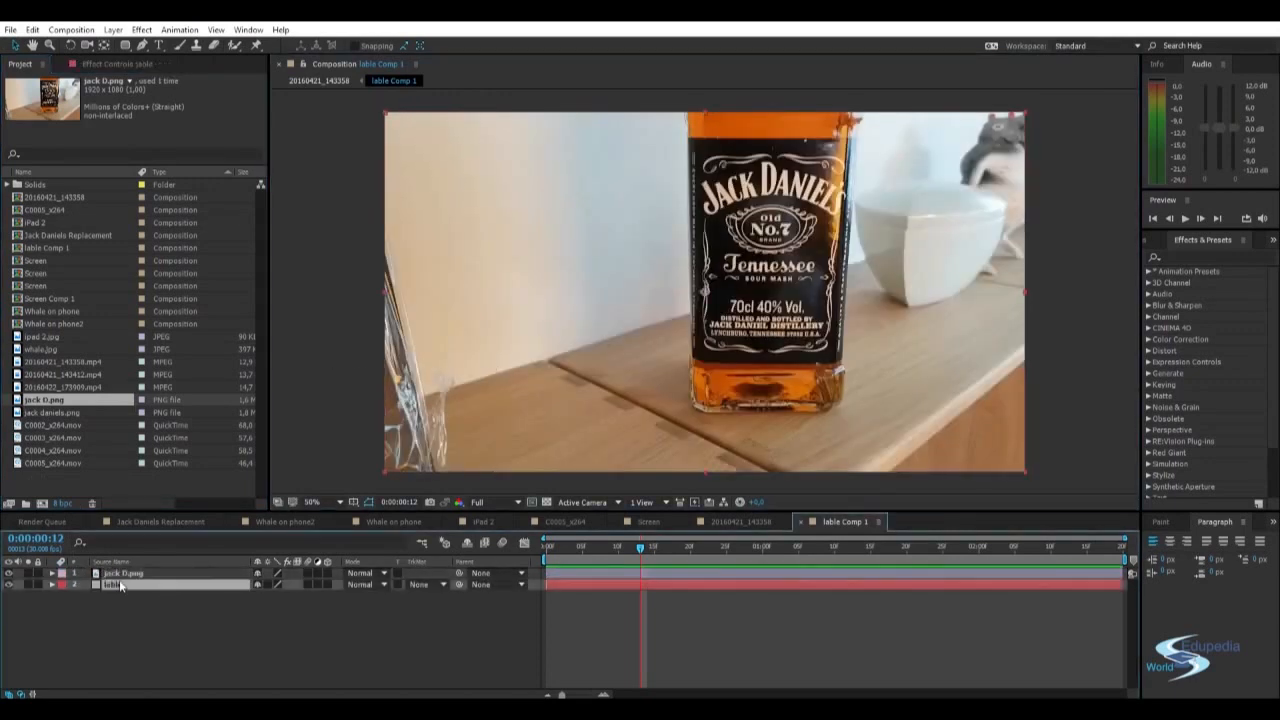
{"action": "key", "text": "Delete"}
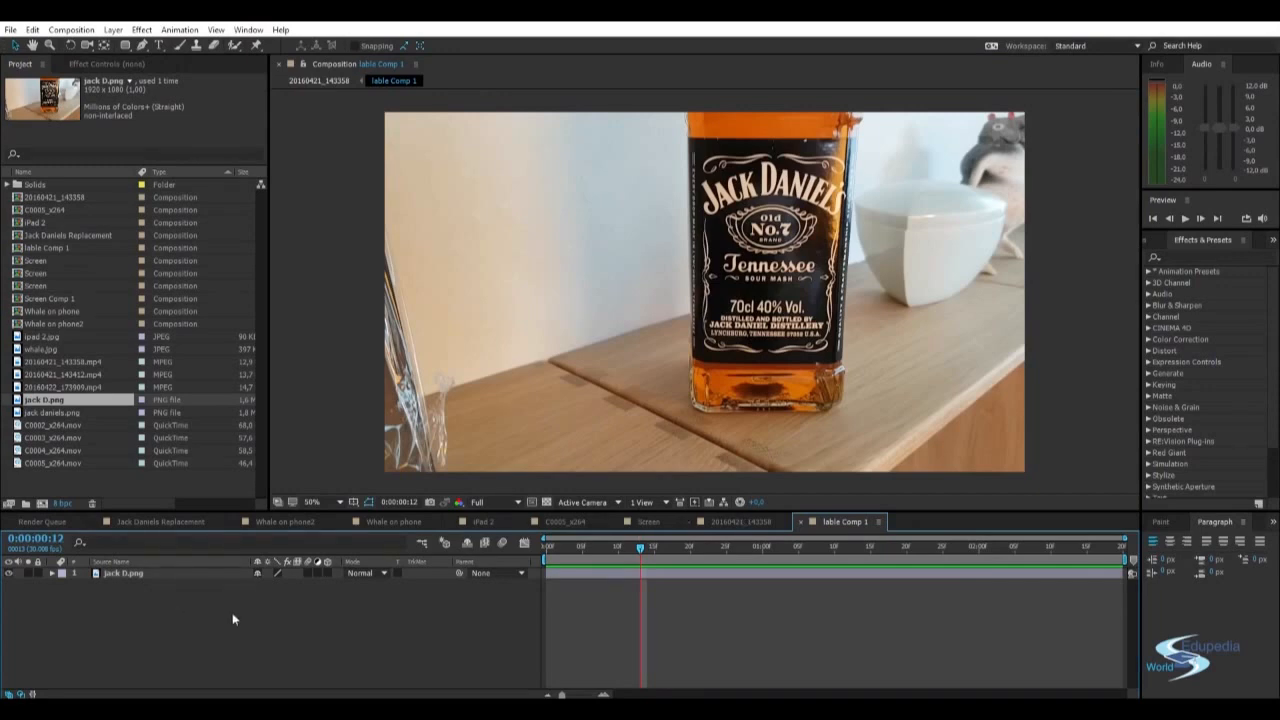
Step: Return to 20160421_143358 and draw a rounded rectangle mask on lable Comp 1 around the retouched lower half of the bottle label
{"action": "left_click", "coordinate": [740, 521]}
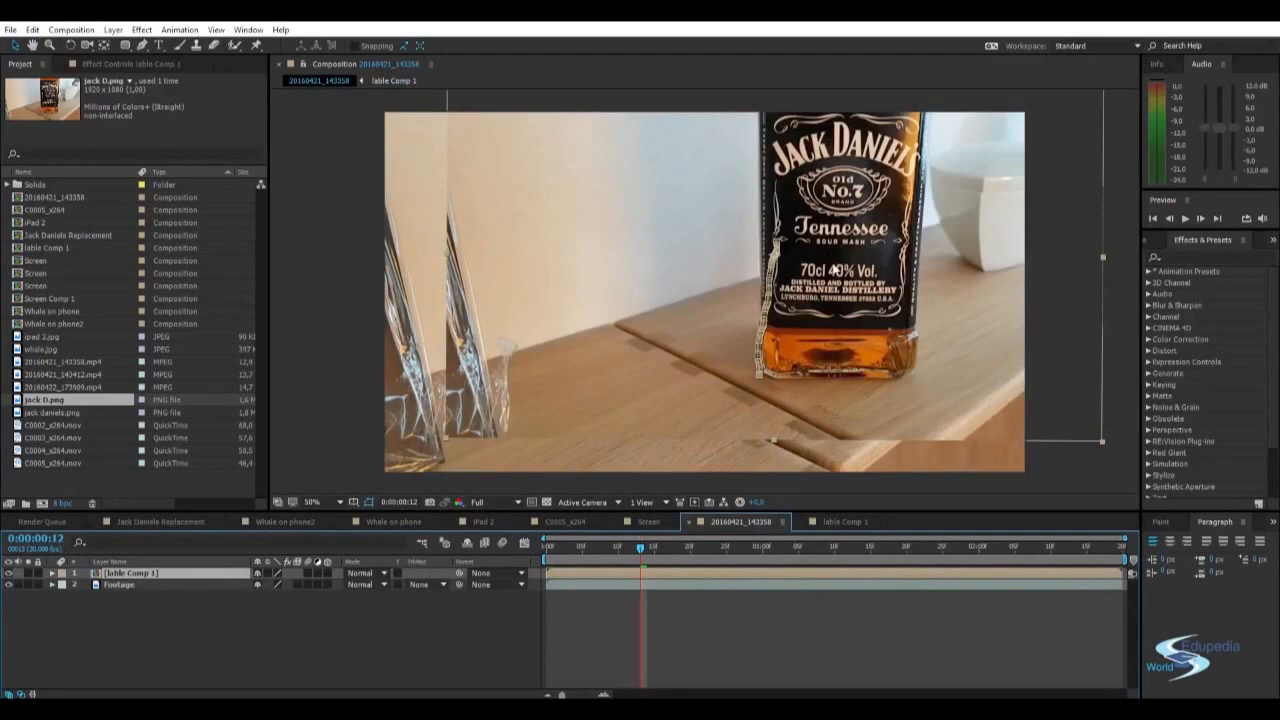
{"action": "key", "text": "q"}
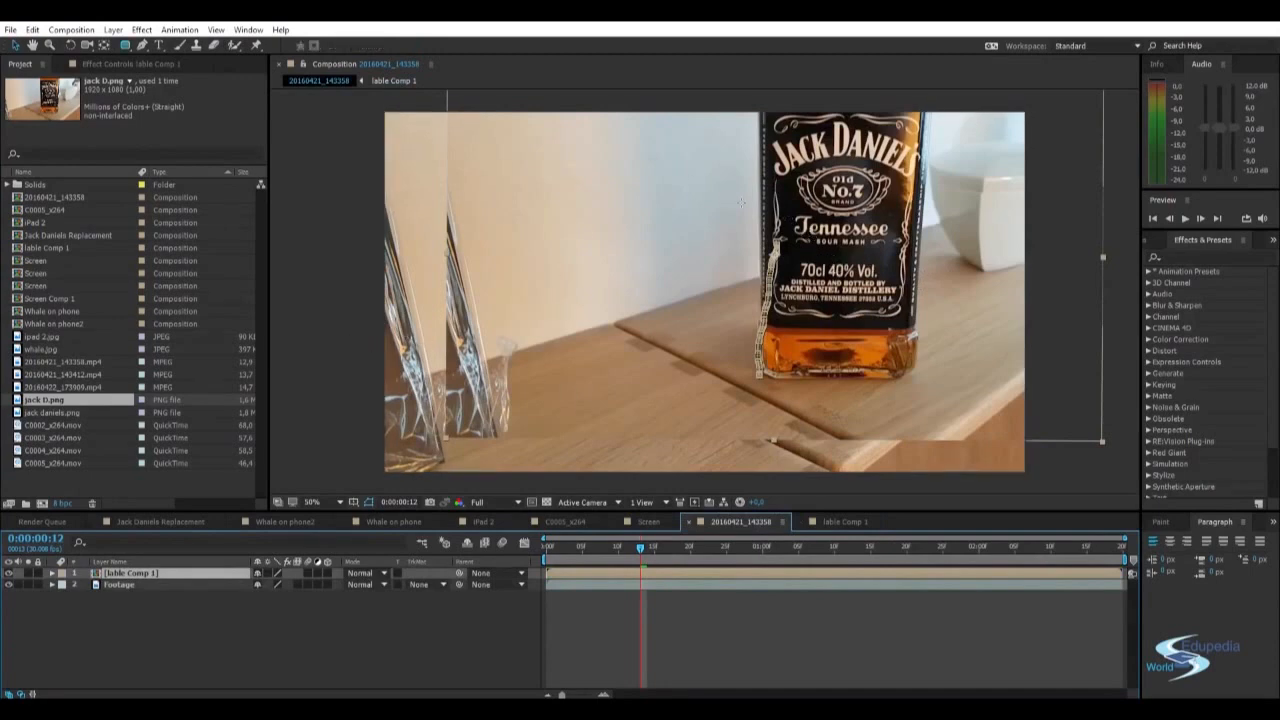
{"action": "left_click", "coordinate": [125, 45]}
{"action": "left_click", "coordinate": [153, 60]}
{"action": "left_click_drag", "start_coordinate": [695, 198], "coordinate": [862, 309]}
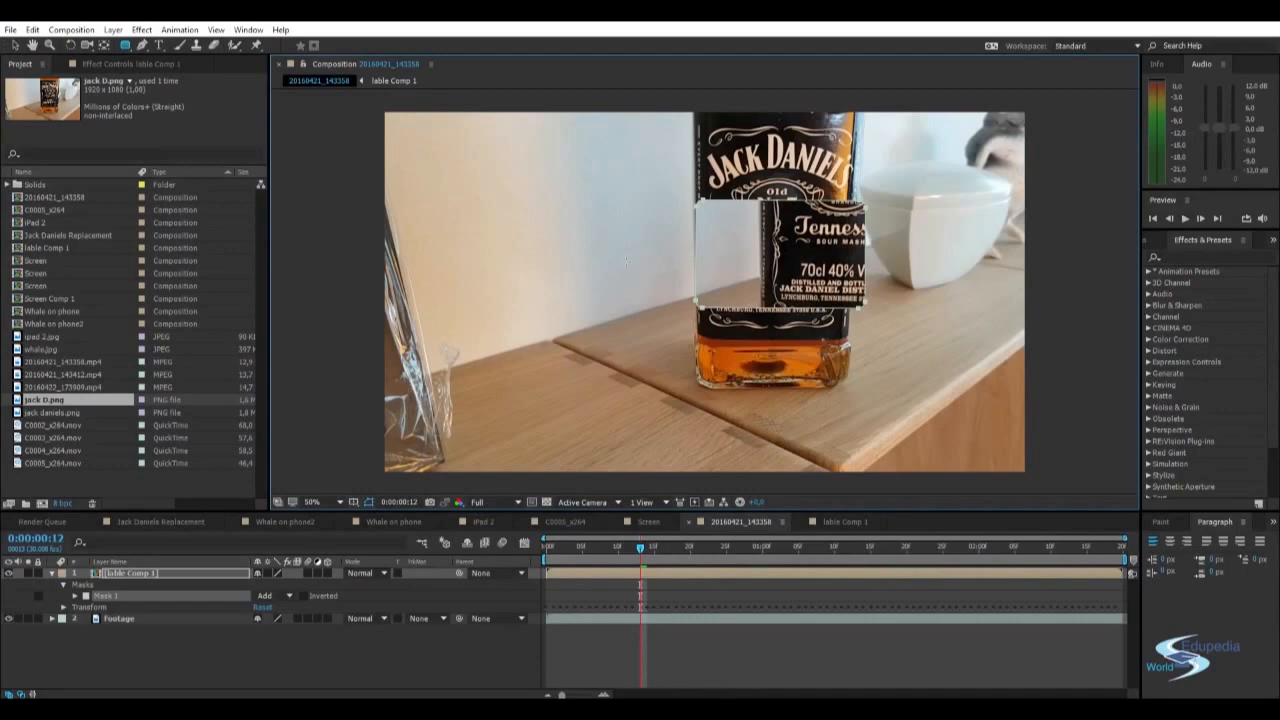
{"action": "key", "text": "v"}
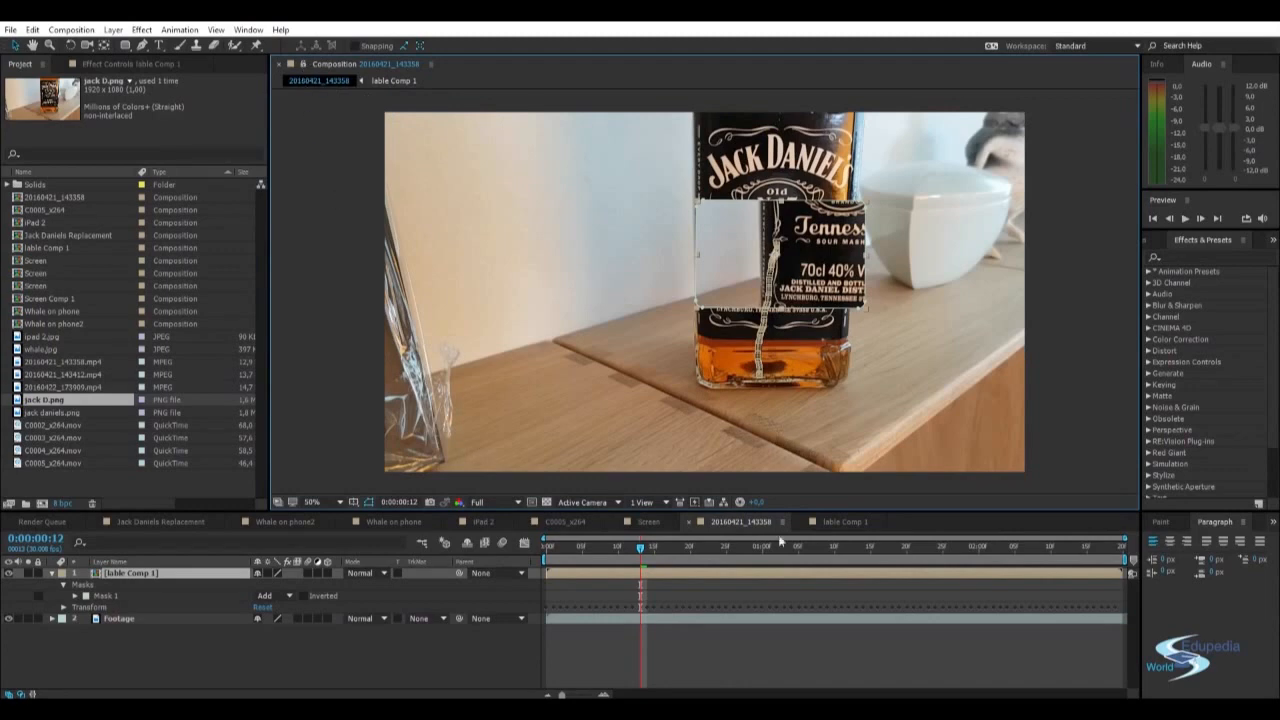
Step: Reposition jack D.png inside lable Comp 1 toward the bottle label, checking the alignment in the 20160421_143358 composition
{"action": "left_click", "coordinate": [827, 522]}
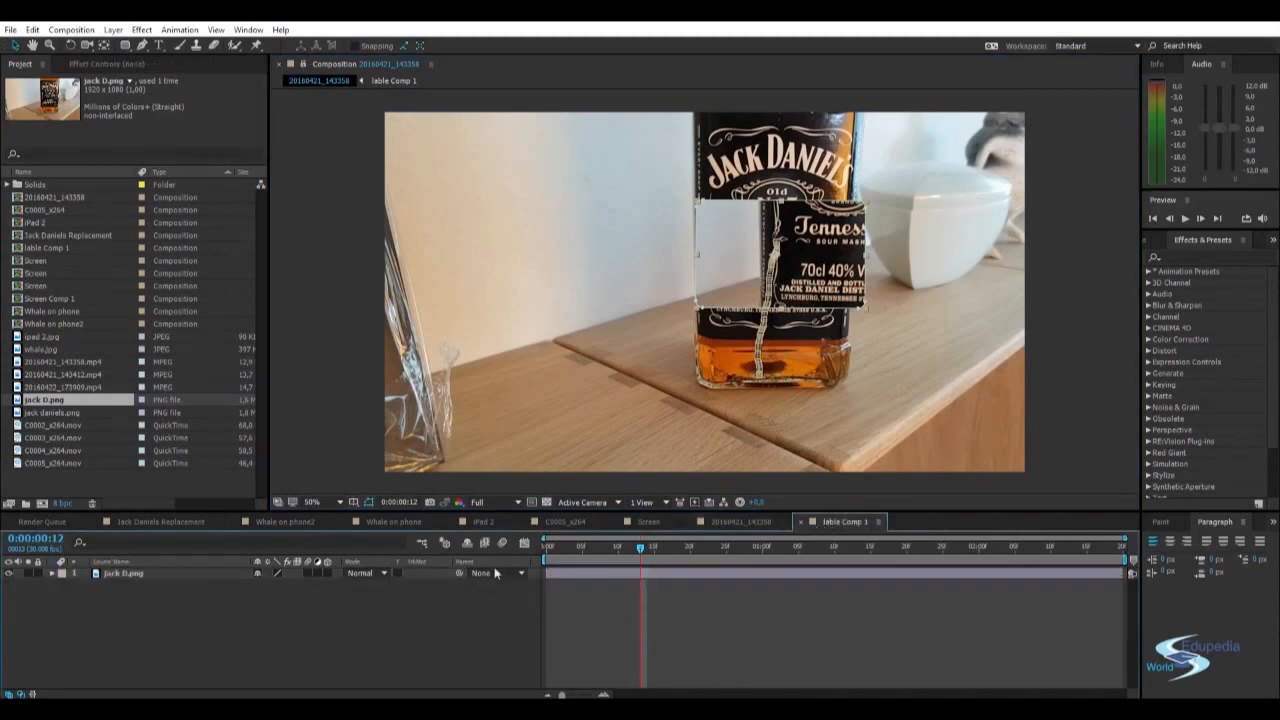
{"action": "left_click", "coordinate": [165, 580]}
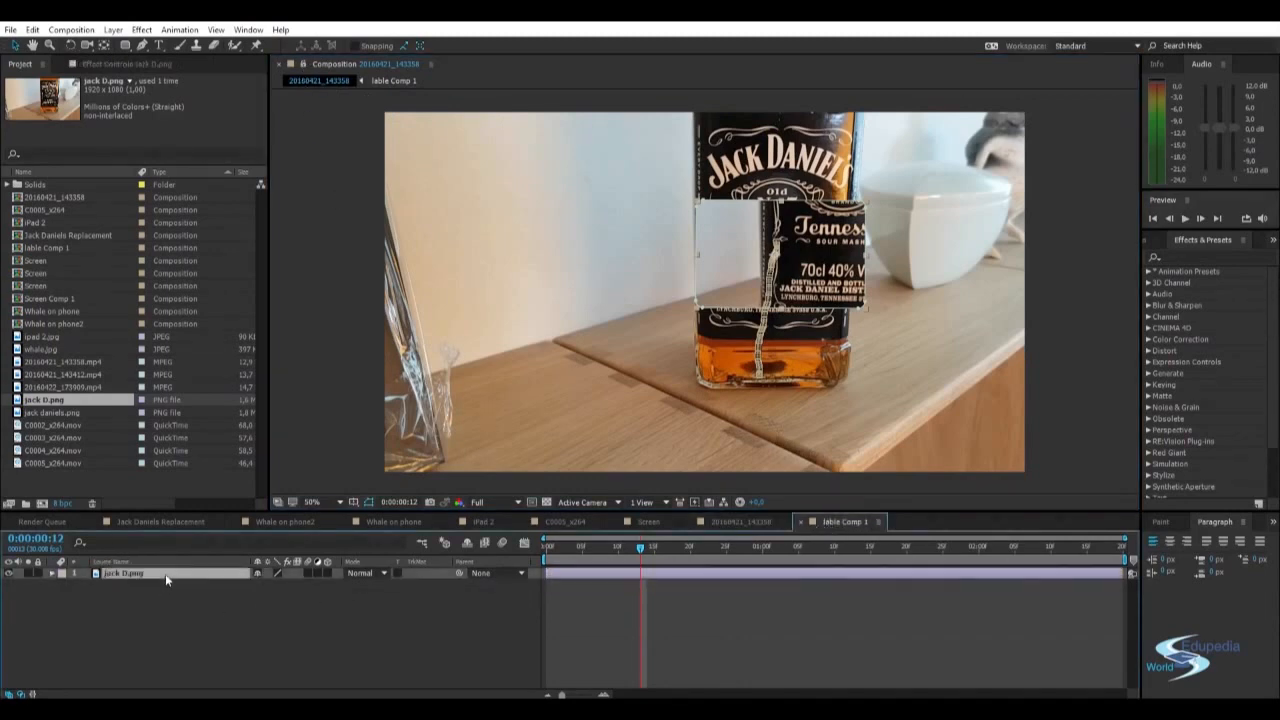
{"action": "left_click", "coordinate": [303, 62]}
{"action": "left_click_drag", "start_coordinate": [783, 292], "coordinate": [741, 297]}
{"action": "left_click", "coordinate": [720, 522]}
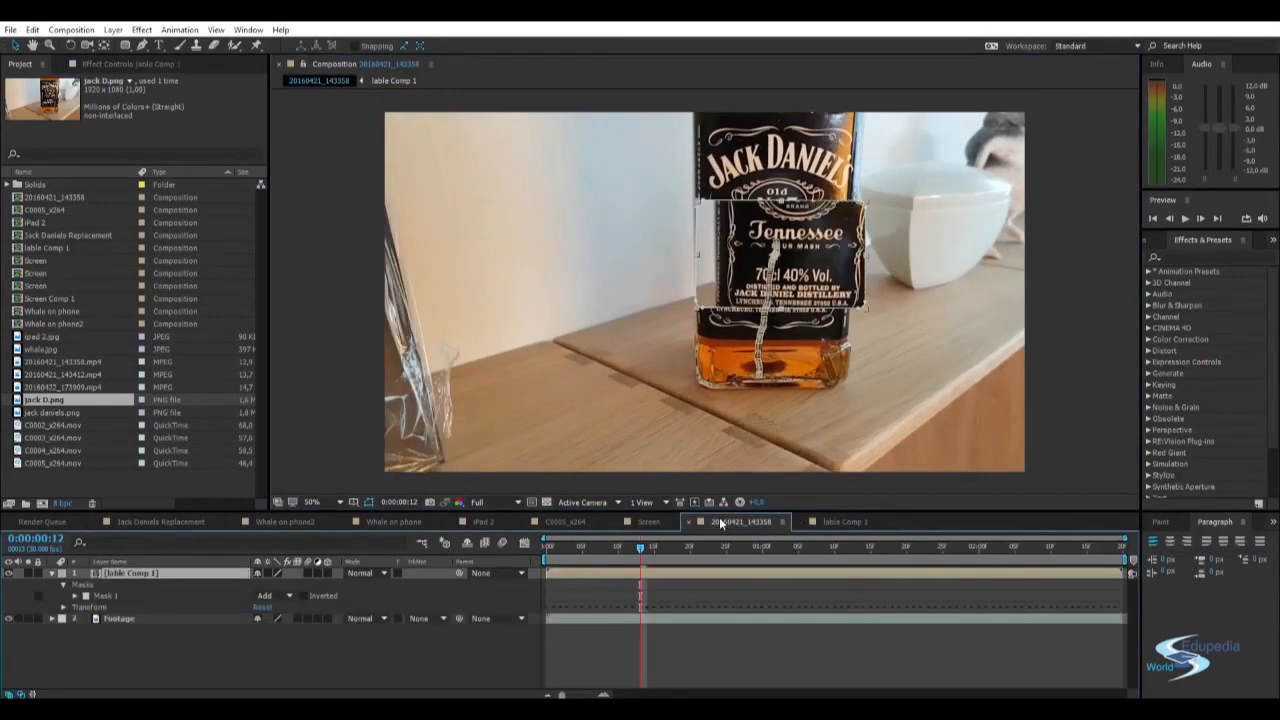
{"action": "left_click", "coordinate": [828, 522]}
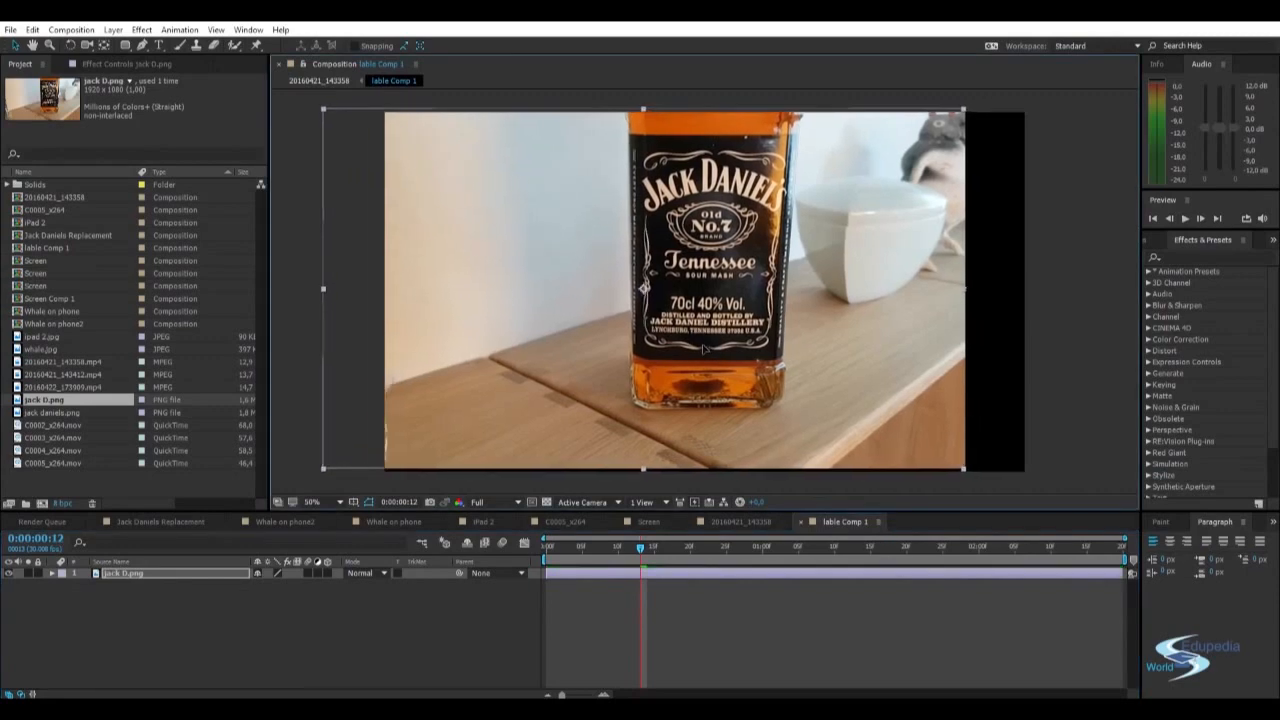
{"action": "left_click", "coordinate": [750, 524]}
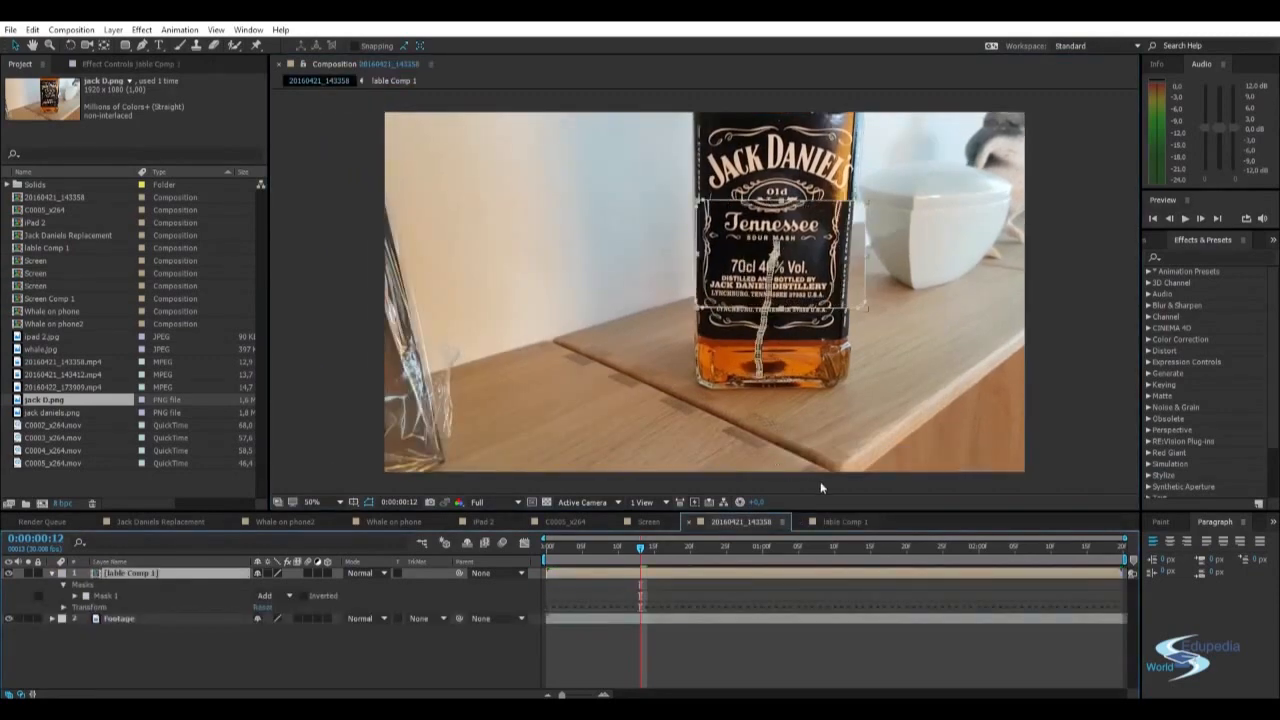
{"action": "left_click", "coordinate": [1107, 354]}
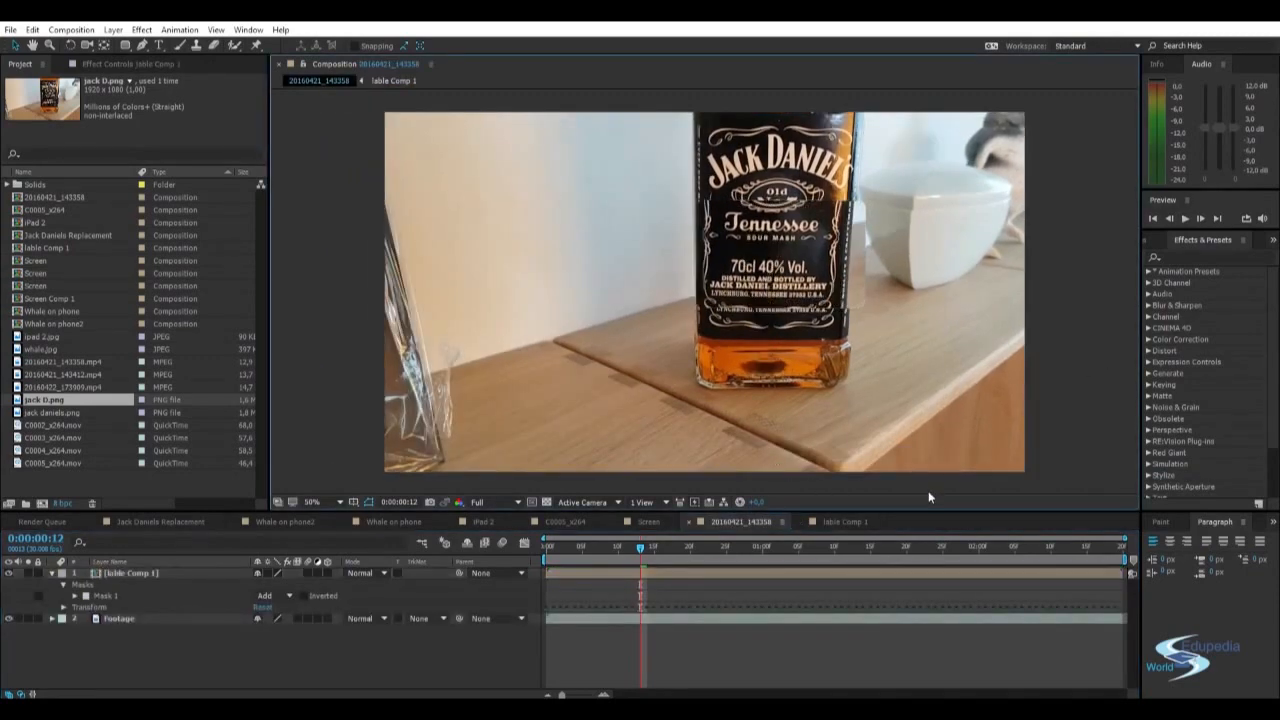
Step: Shrink the mask on lable Comp 1 to fit inside the label's border, from the Tennessee line down to JACK DANIEL DISTILLERY
{"action": "left_click", "coordinate": [808, 246]}
{"action": "scroll", "coordinate": [820, 246], "scroll_direction": "up", "scroll_amount": 1}
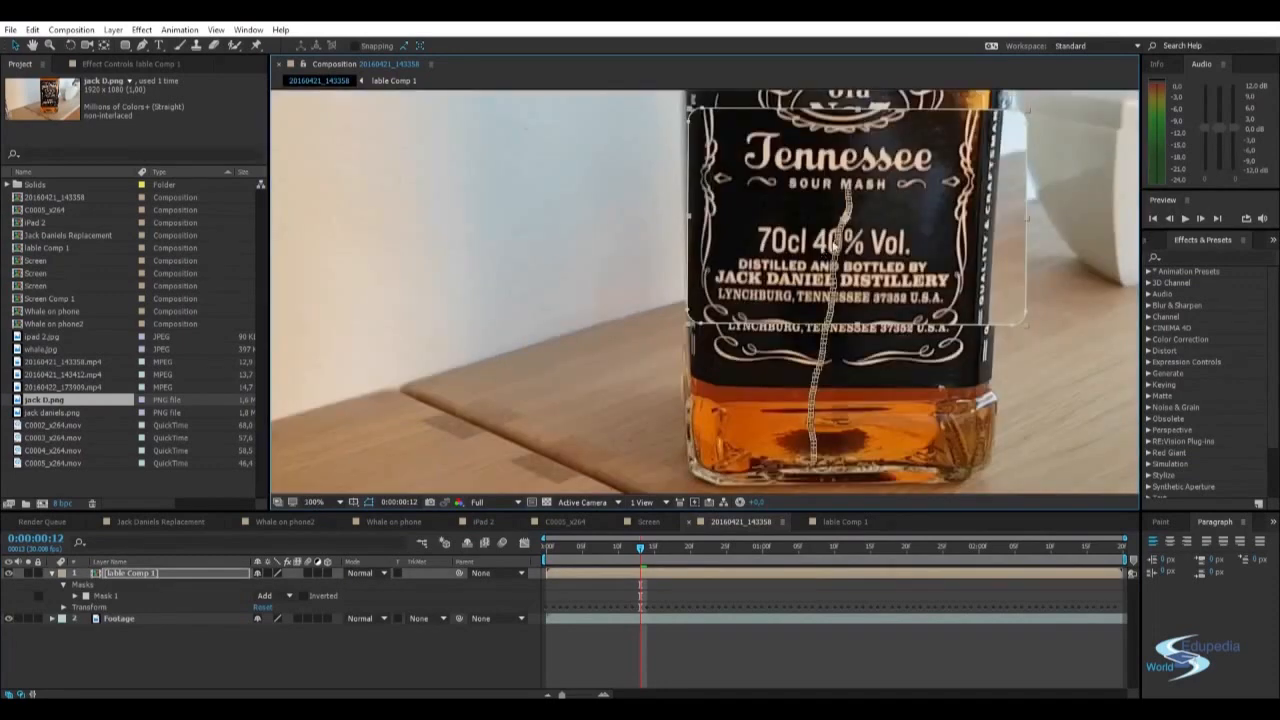
{"action": "left_click_drag", "start_coordinate": [848, 226], "coordinate": [813, 253]}
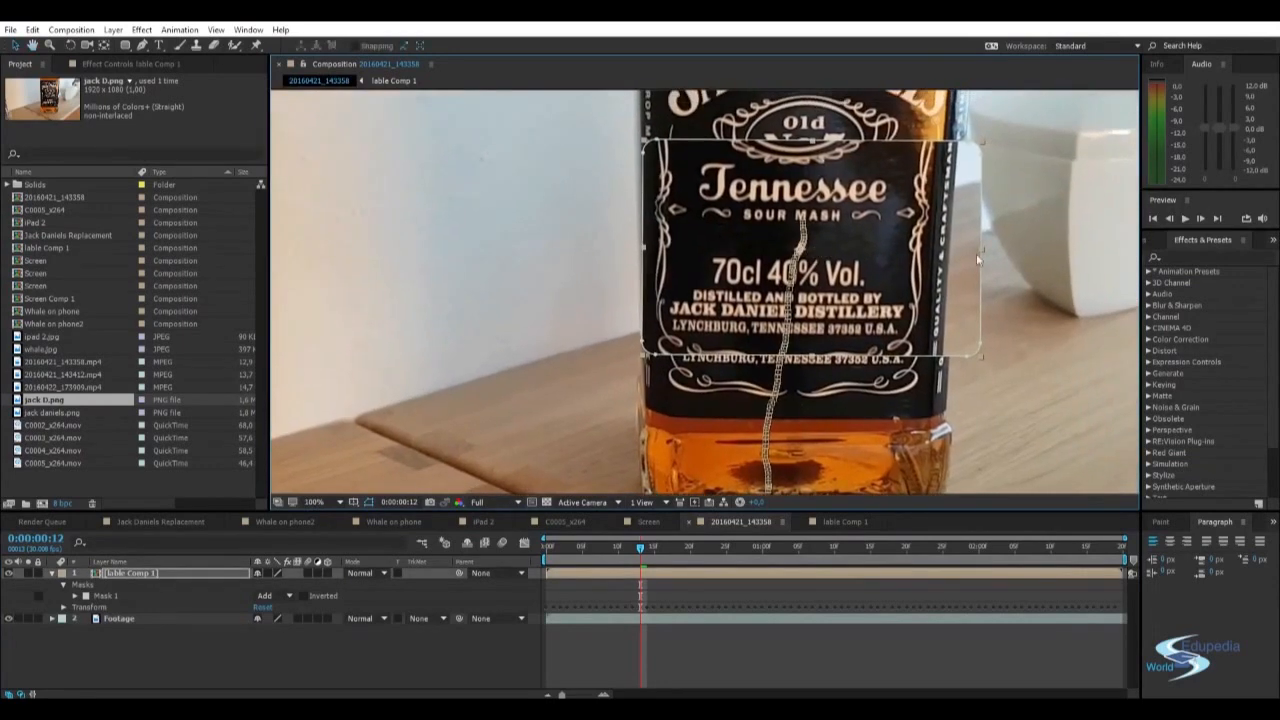
{"action": "left_click", "coordinate": [966, 142]}
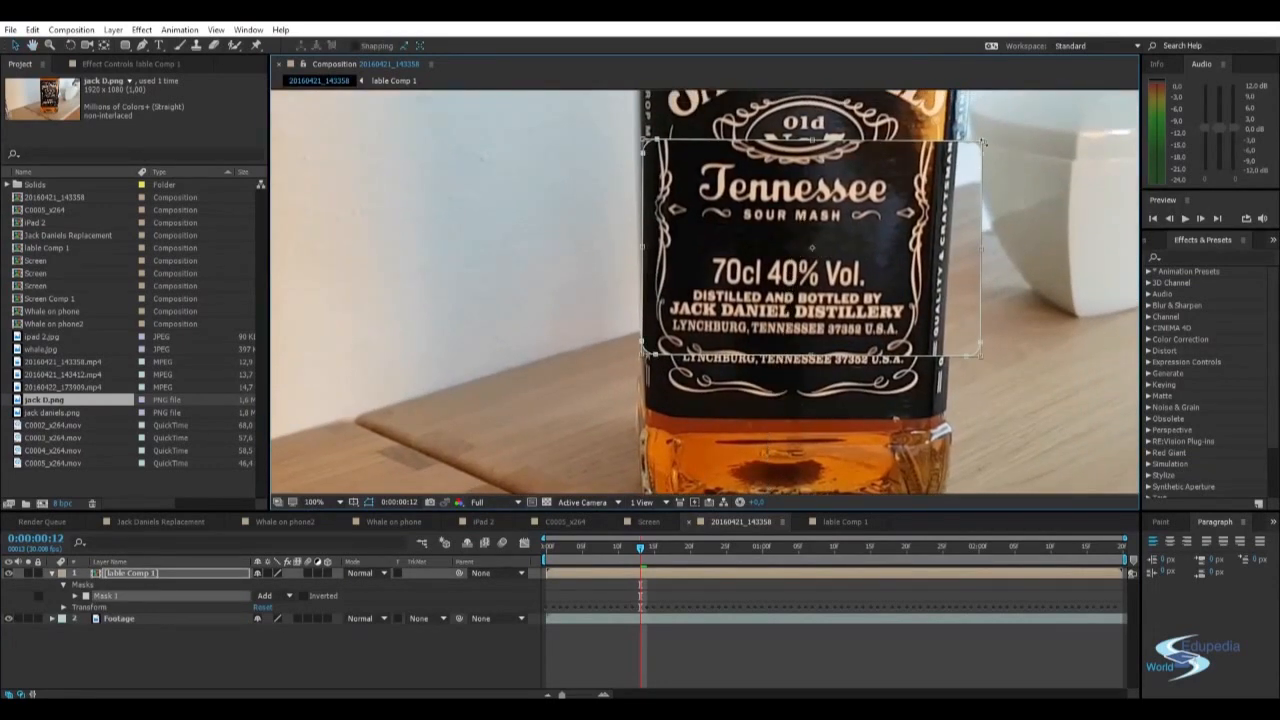
{"action": "left_click_drag", "start_coordinate": [979, 357], "coordinate": [916, 328]}
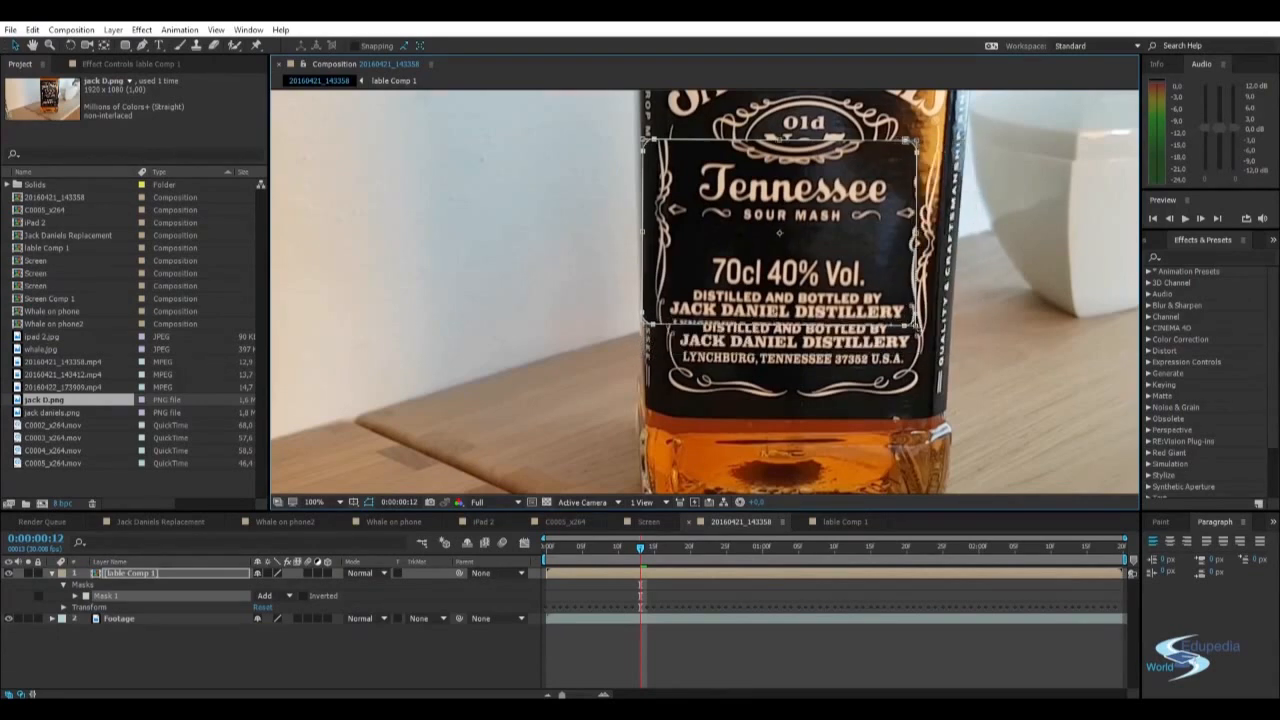
{"action": "left_click_drag", "start_coordinate": [645, 141], "coordinate": [676, 171]}
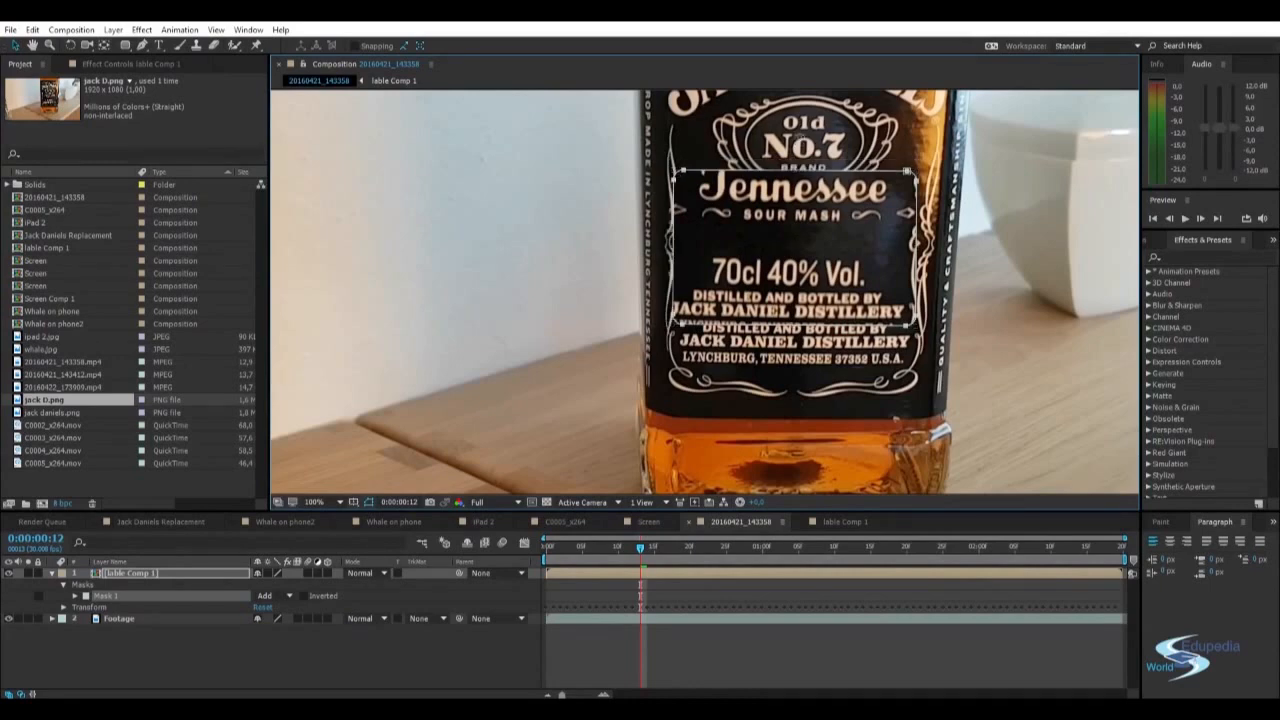
Step: Look through the other open compositions up to Jack Daniels Replacement and return to 20160421_143358
{"action": "left_click", "coordinate": [565, 521]}
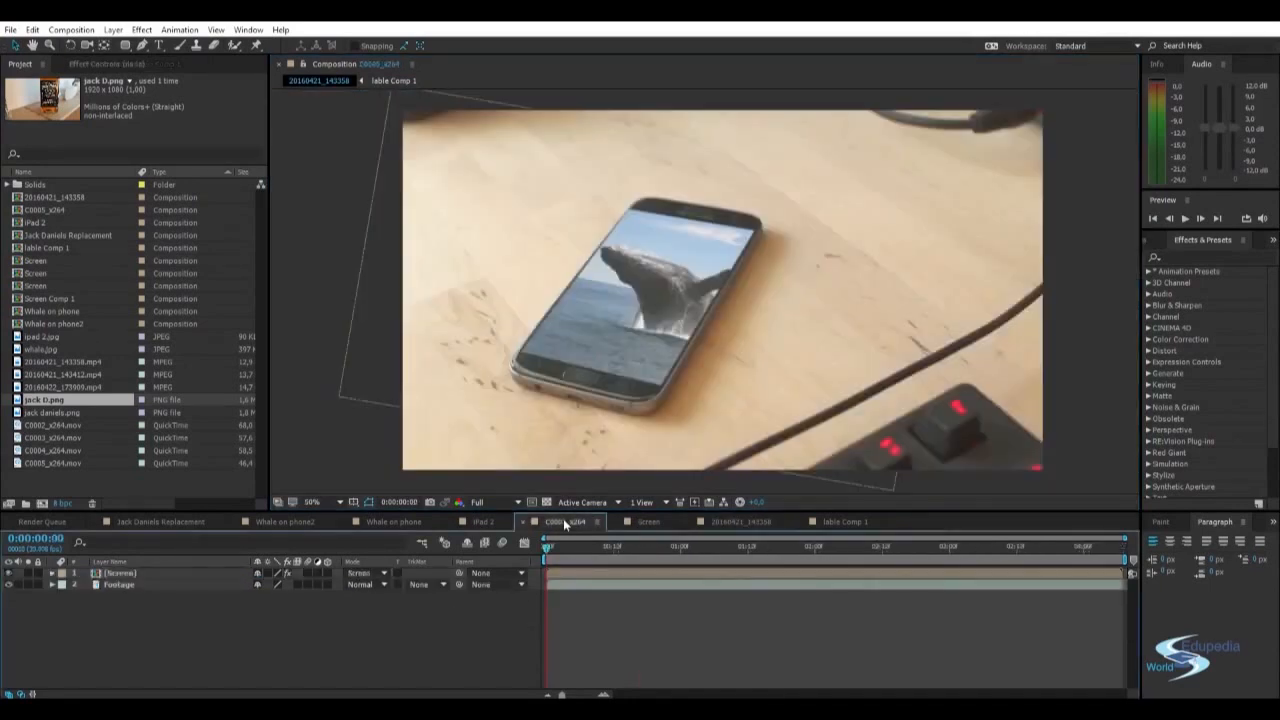
{"action": "left_click", "coordinate": [382, 523]}
{"action": "left_click", "coordinate": [262, 520]}
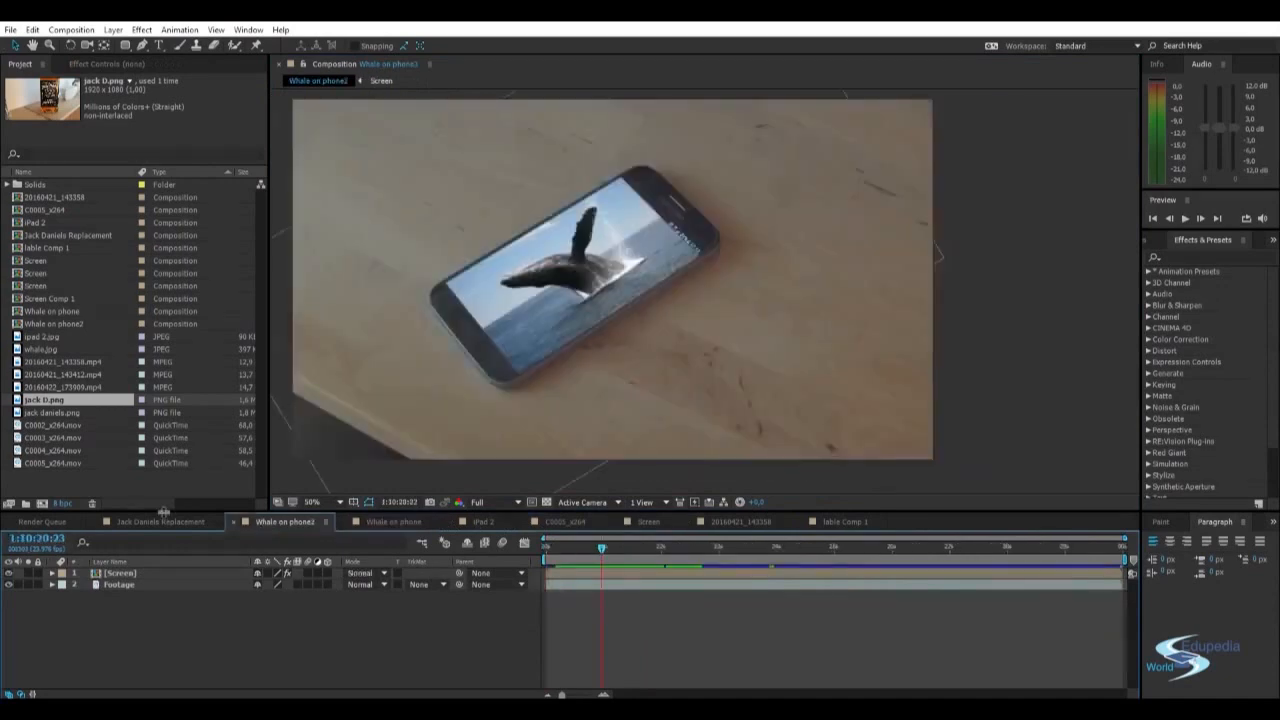
{"action": "left_click", "coordinate": [161, 520]}
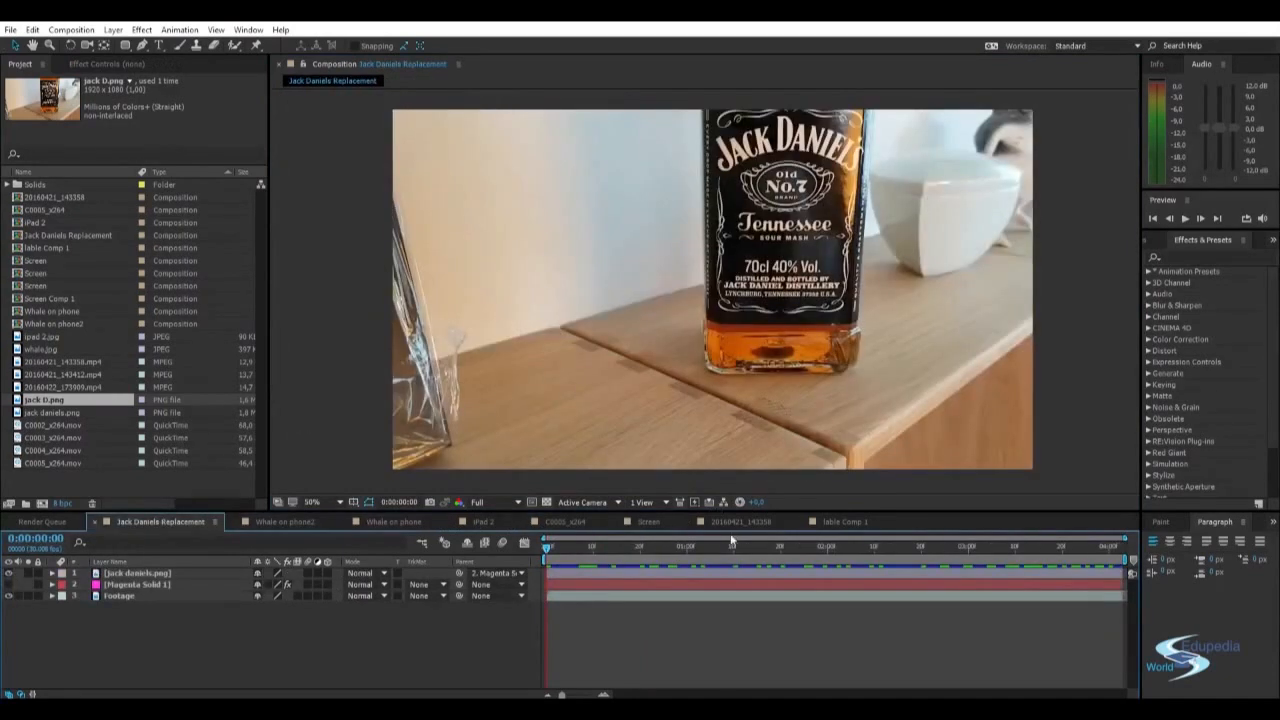
{"action": "left_click", "coordinate": [740, 521]}
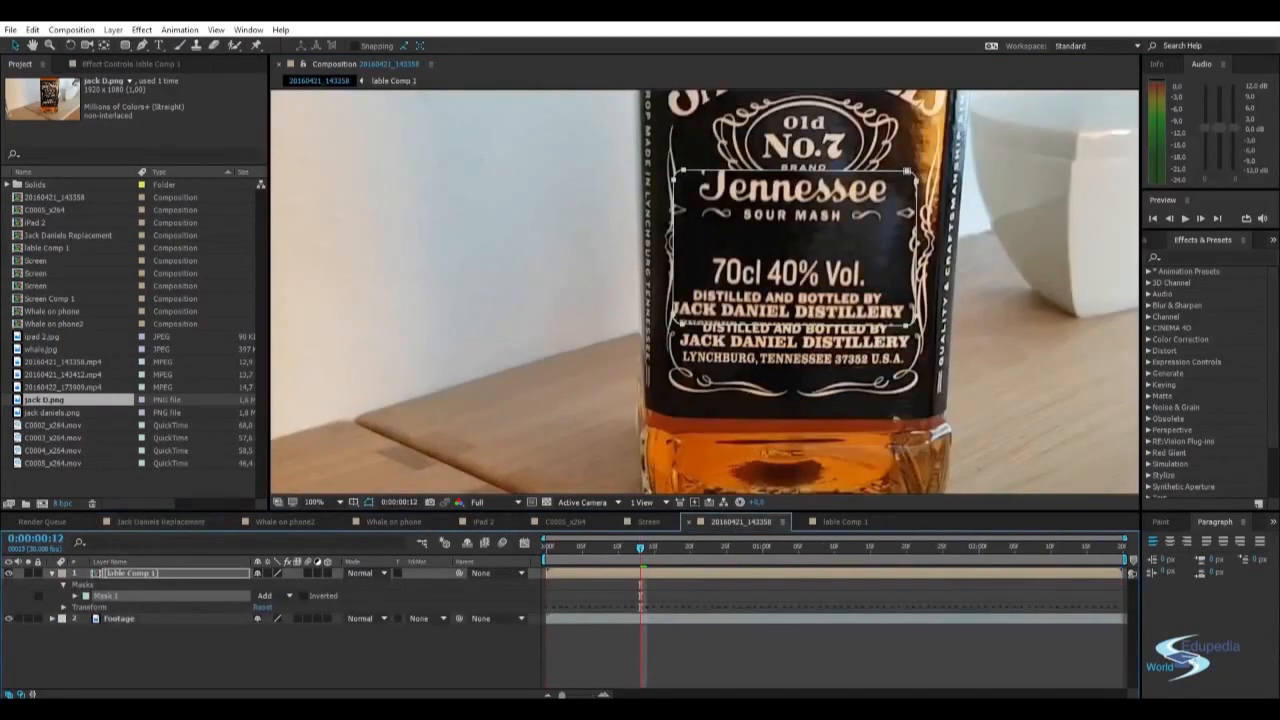
Step: Switch to mocha, check the available After Effects export formats for the tracking data without exporting, and return to After Effects
{"action": "key", "text": "alt+Tab"}
{"action": "key", "text": "alt+Tab"}
{"action": "key", "text": "alt+Tab"}
{"action": "key", "text": "alt+Tab"}
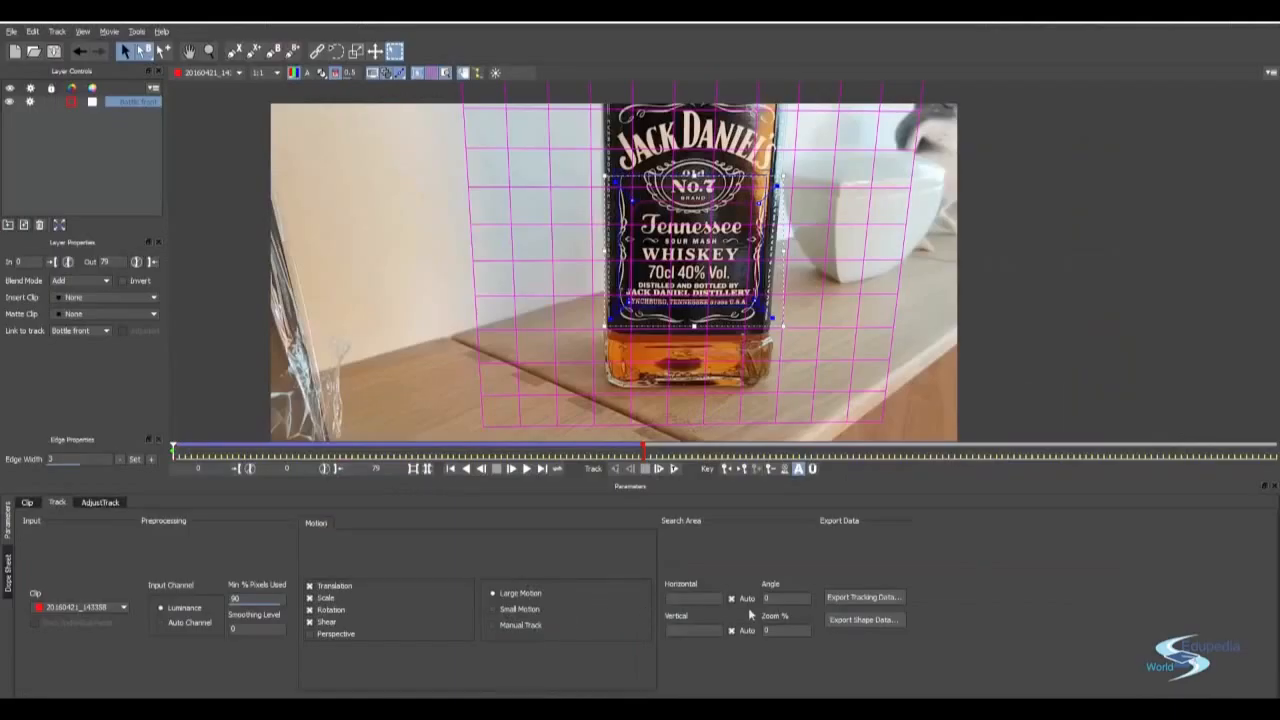
{"action": "left_click", "coordinate": [864, 597]}
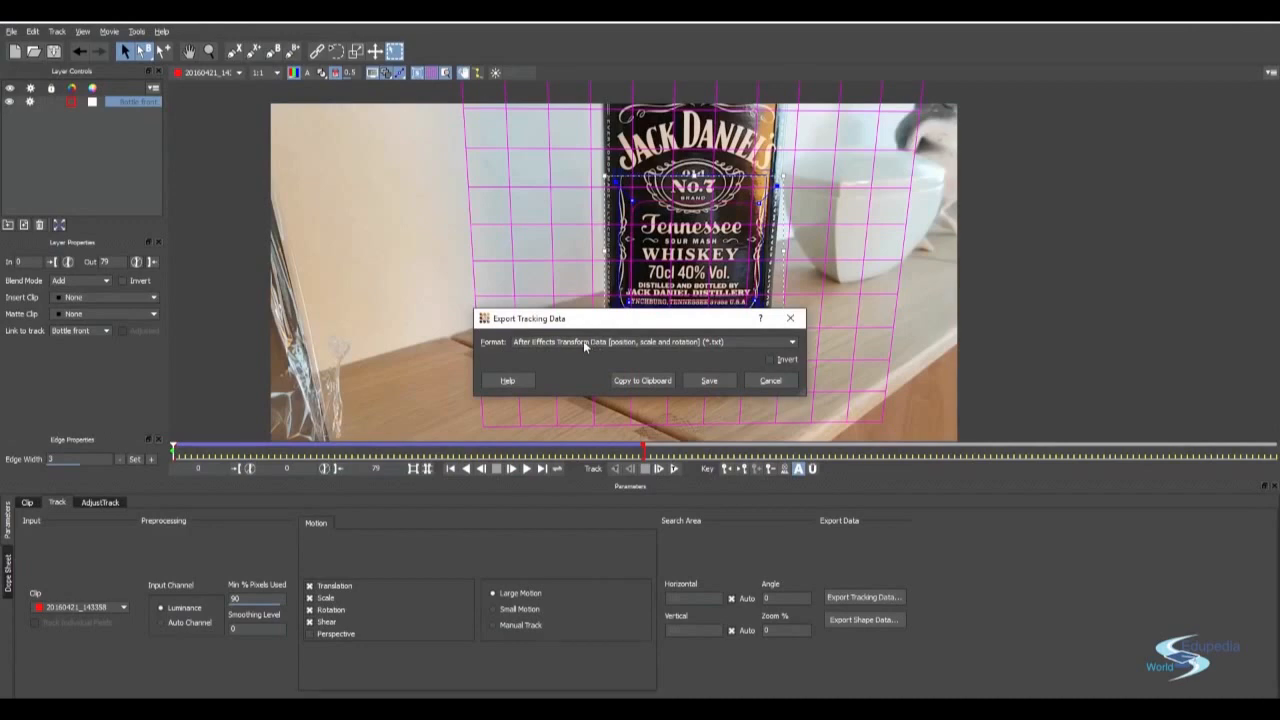
{"action": "left_click", "coordinate": [673, 342]}
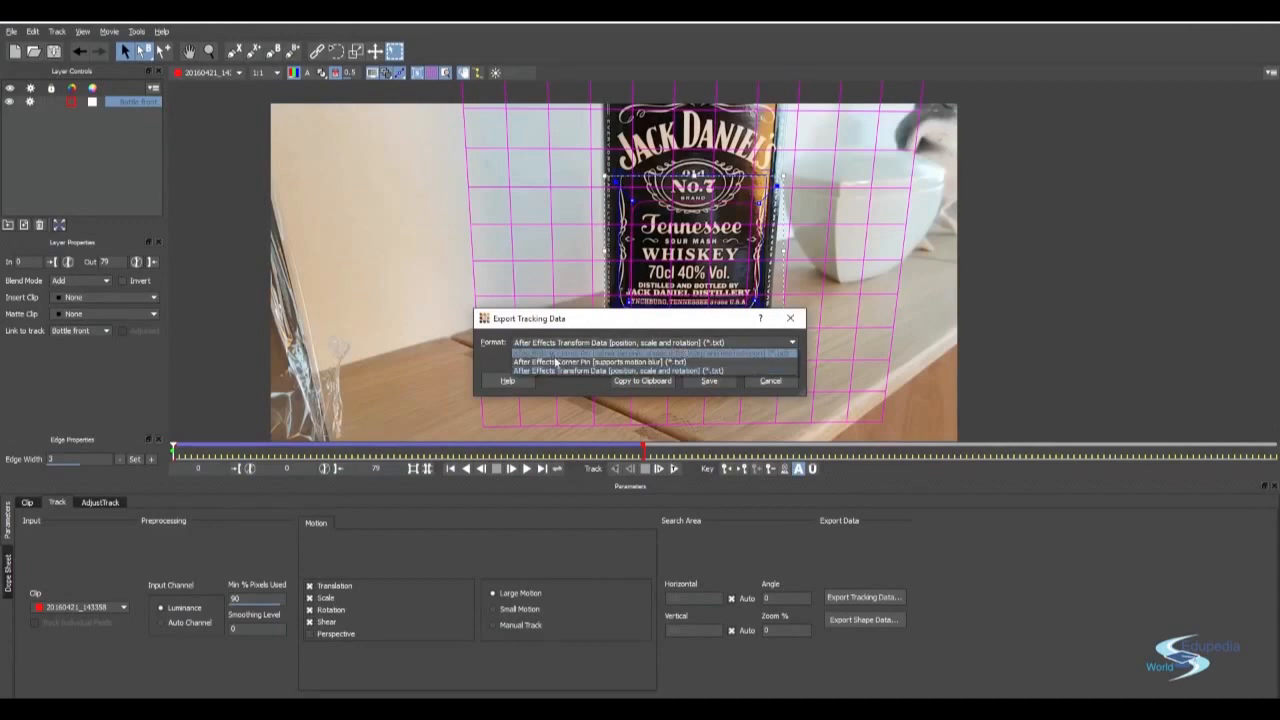
{"action": "left_click", "coordinate": [755, 387]}
{"action": "left_click", "coordinate": [757, 386]}
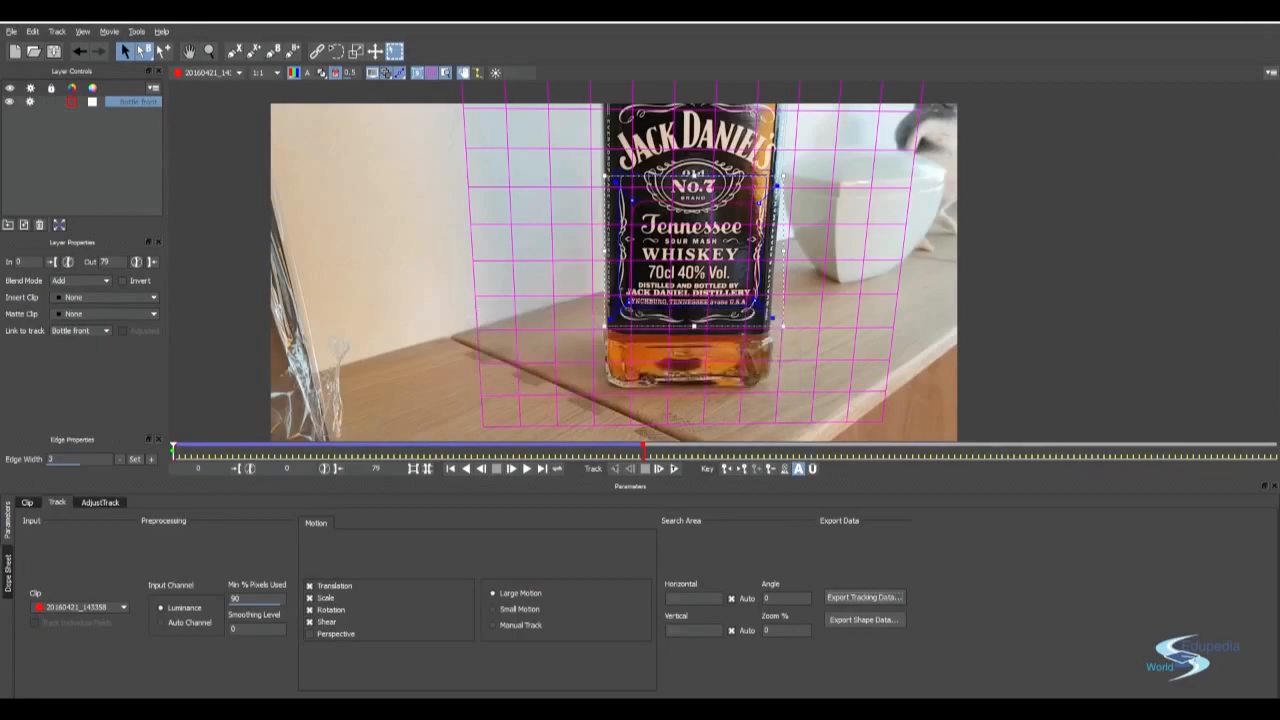
{"action": "key", "text": "alt+Tab"}
Step: Shift jack D.png up and slightly sideways inside lable Comp 1 until its label text lines up with the bottle in 20160421_143358
{"action": "scroll", "coordinate": [847, 229], "scroll_direction": "down", "scroll_amount": 2}
{"action": "scroll", "coordinate": [740, 285], "scroll_direction": "up", "scroll_amount": 3}
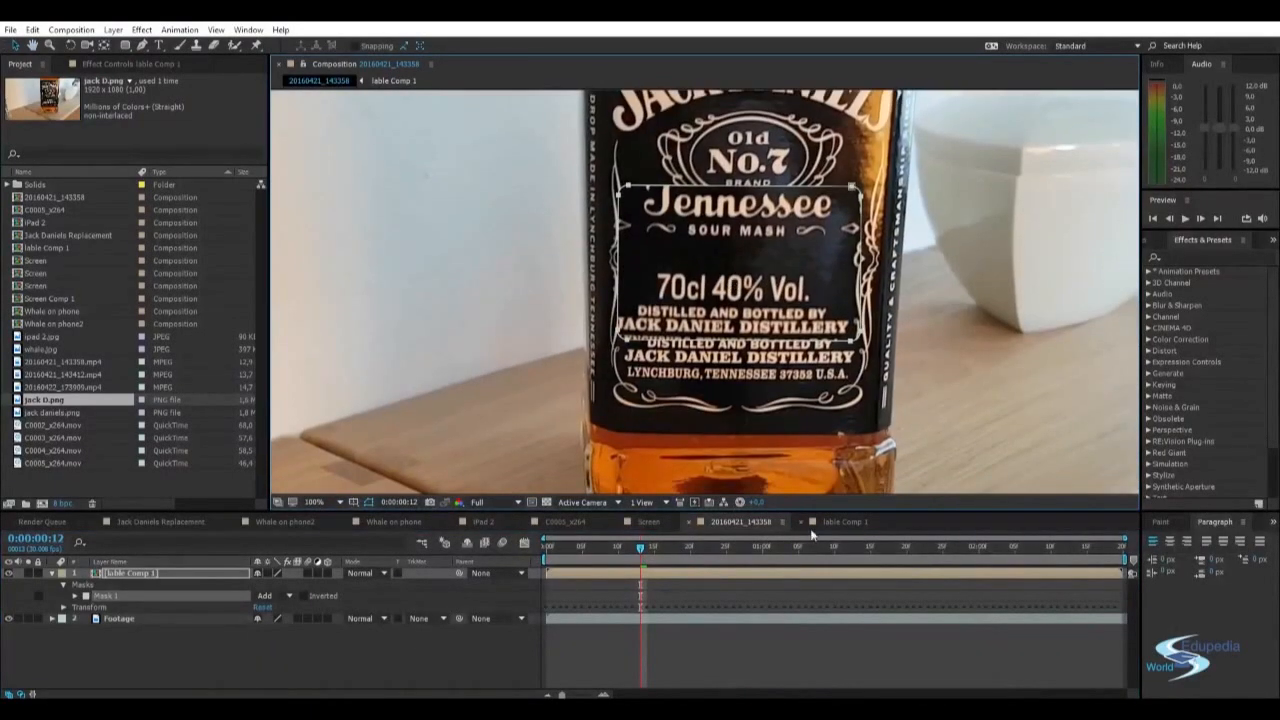
{"action": "left_click", "coordinate": [835, 521]}
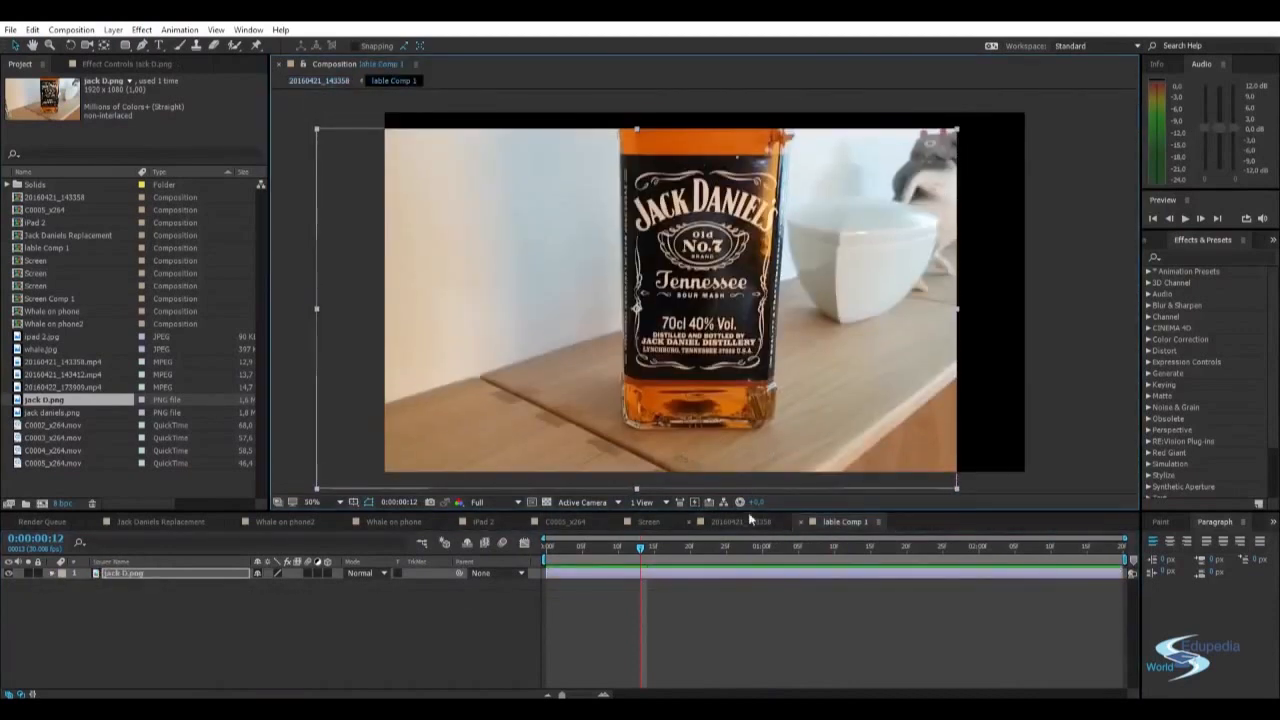
{"action": "left_click", "coordinate": [740, 521]}
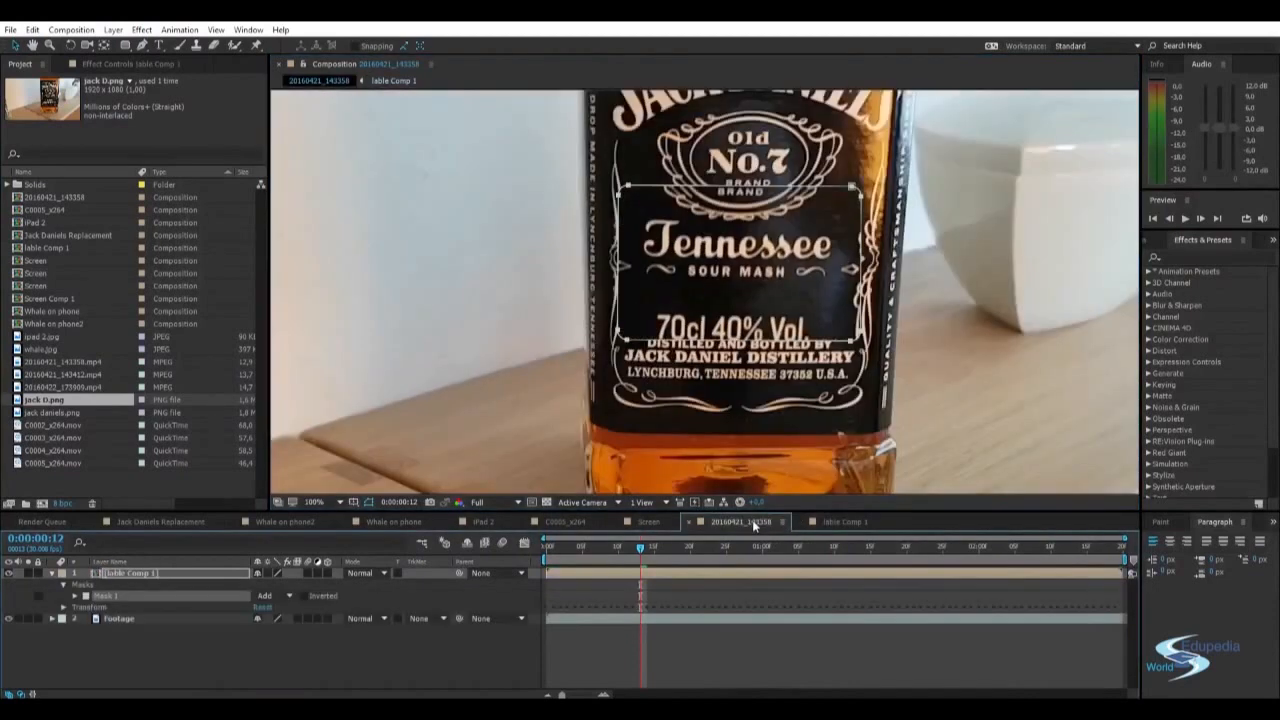
{"action": "left_click", "coordinate": [829, 521]}
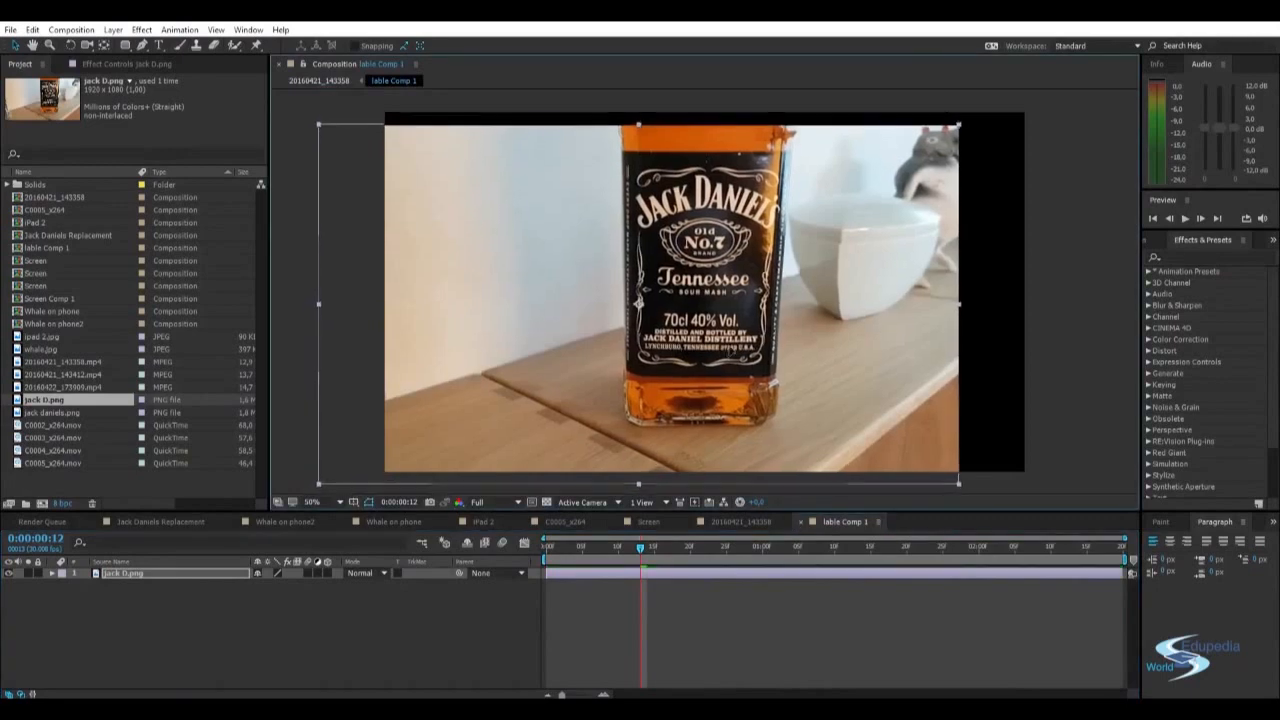
{"action": "left_click", "coordinate": [745, 521]}
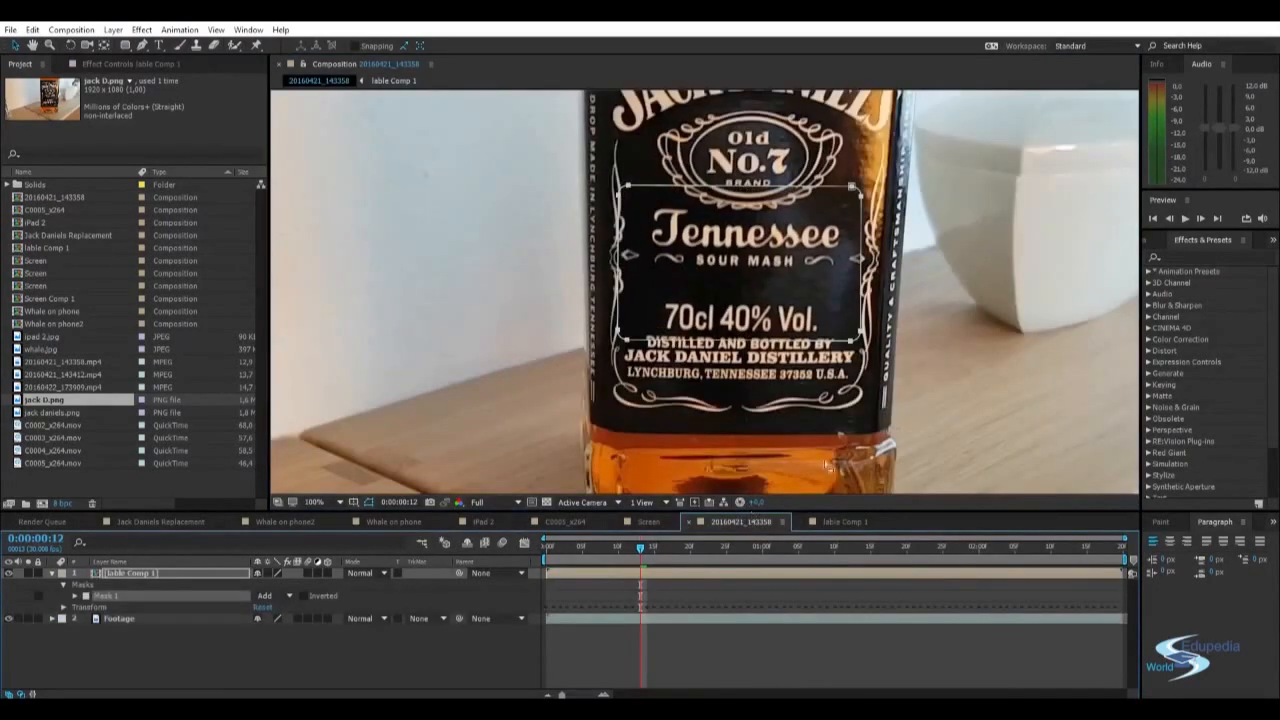
Step: Play back the 20160421_143358 composition and examine the label alignment up close at 0:00:01:00
{"action": "left_click", "coordinate": [958, 364]}
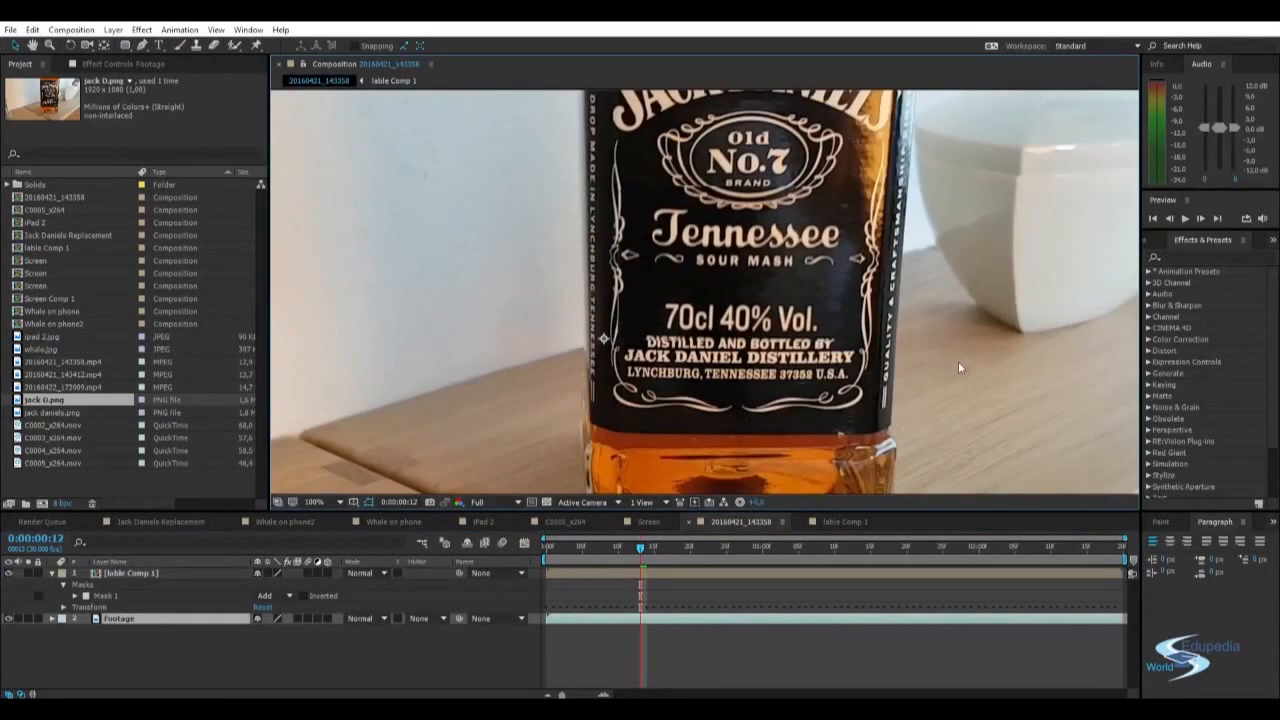
{"action": "key", "text": "space"}
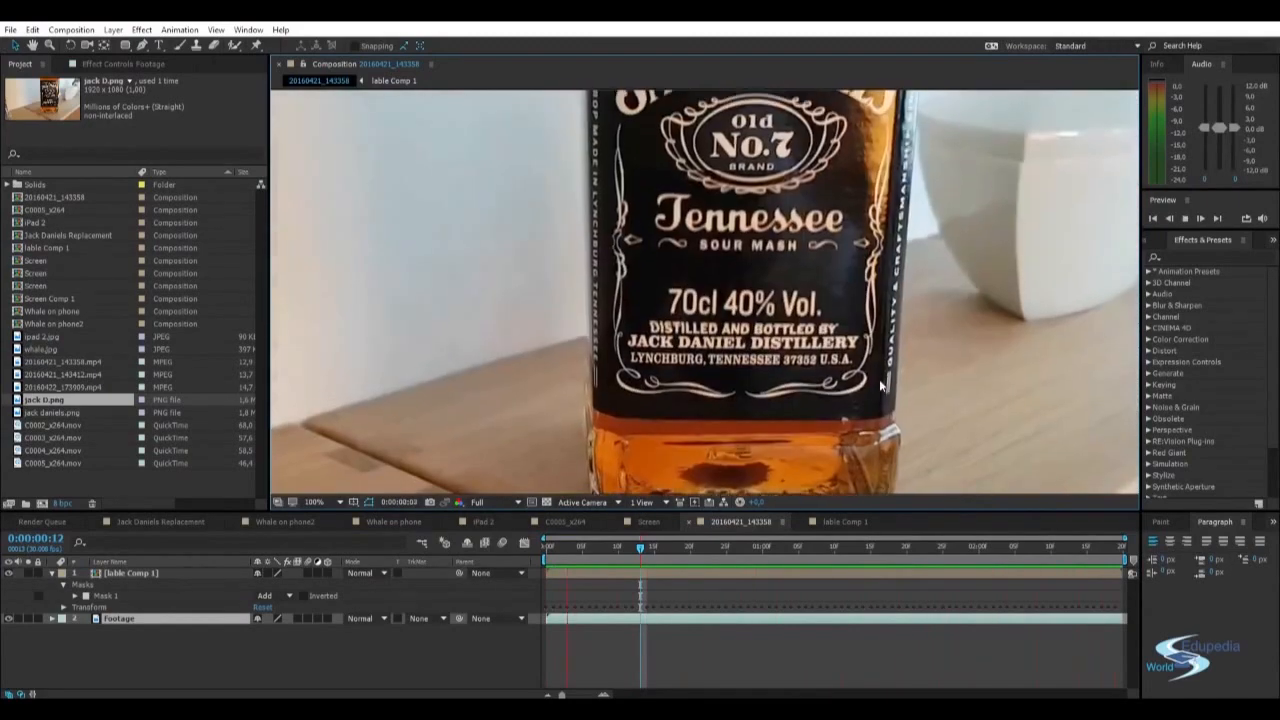
{"action": "scroll", "coordinate": [877, 377], "scroll_direction": "down", "scroll_amount": 1}
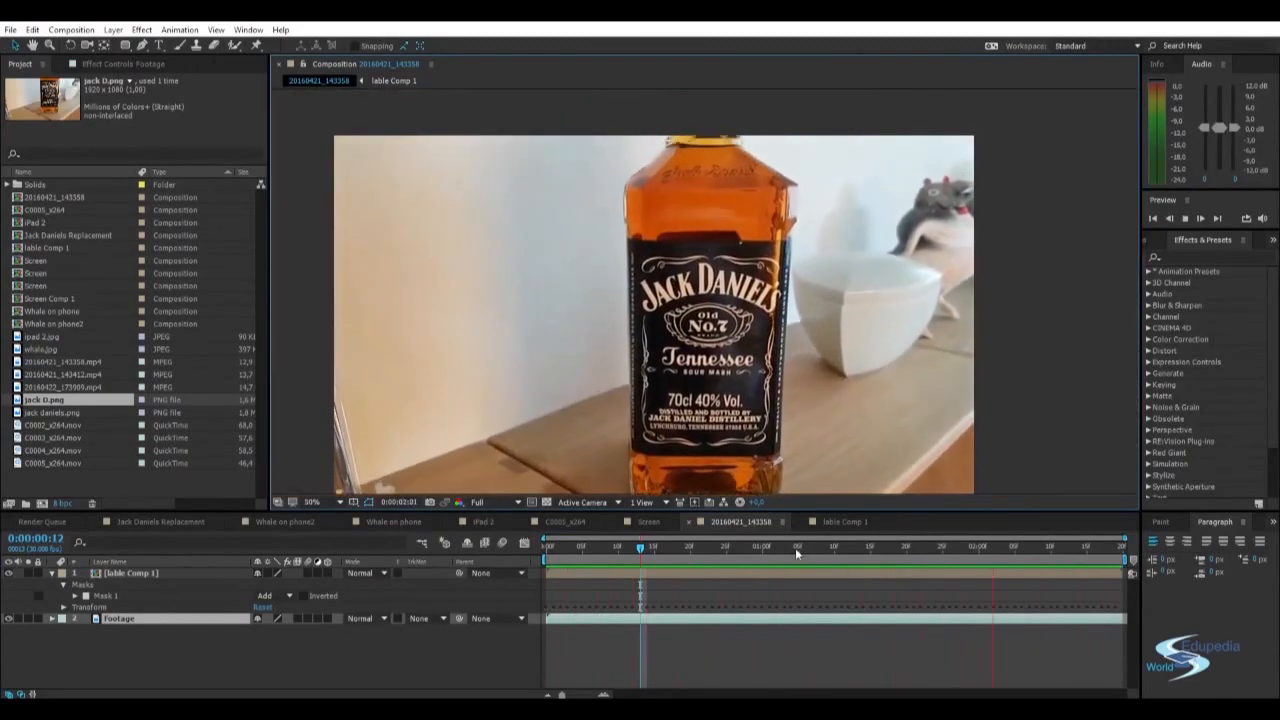
{"action": "left_click", "coordinate": [769, 548]}
{"action": "scroll", "coordinate": [791, 456], "scroll_direction": "up", "scroll_amount": 1}
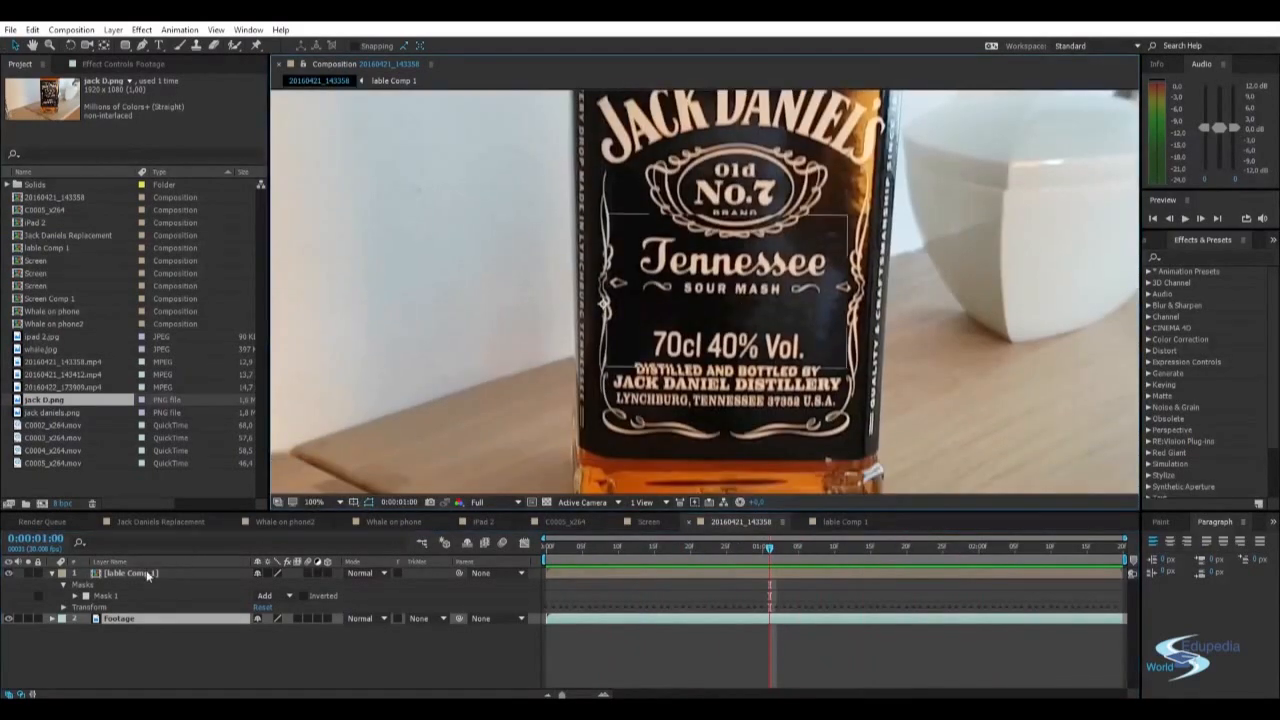
Step: Feather the mask on lable Comp 1 by 33 pixels
{"action": "left_click", "coordinate": [141, 572]}
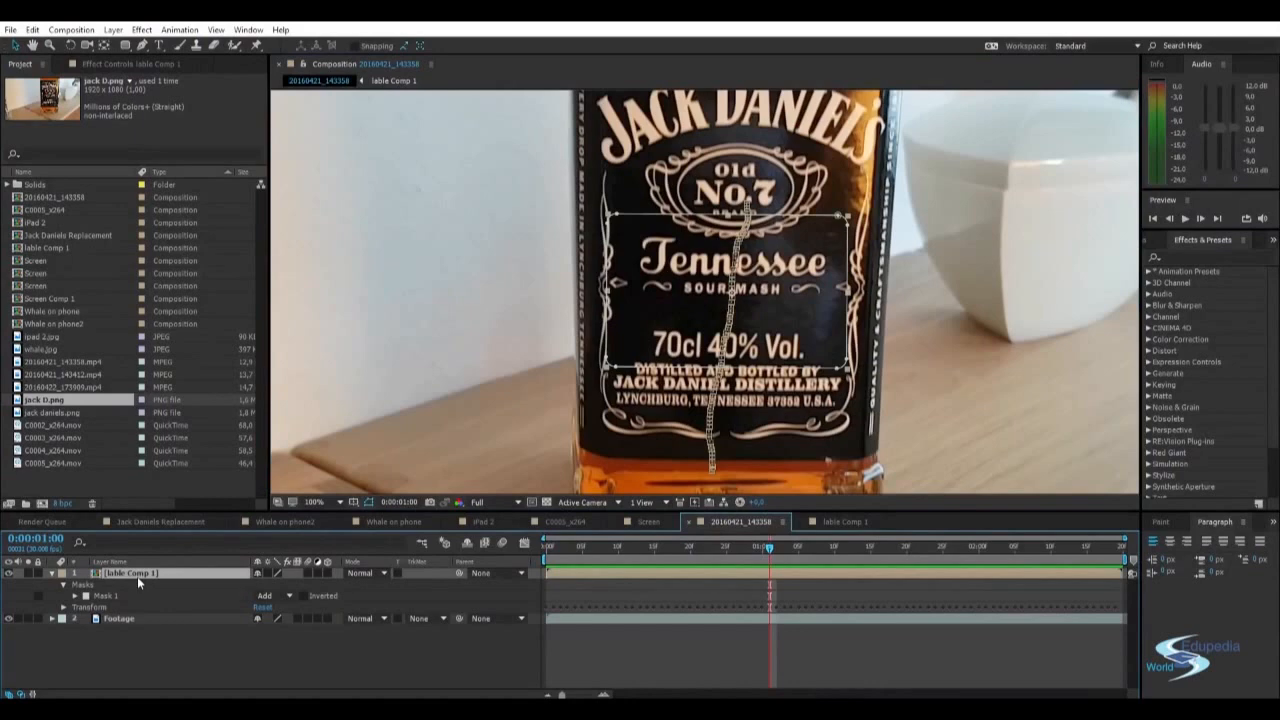
{"action": "key", "text": "f"}
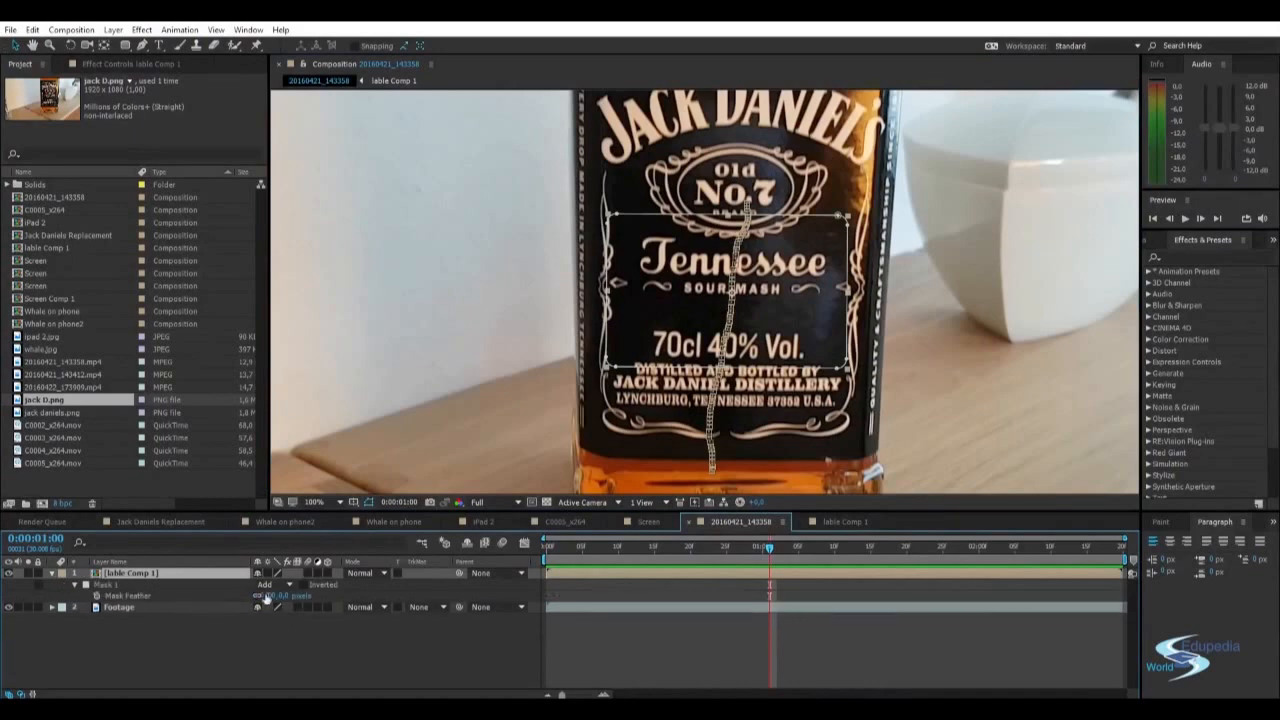
{"action": "left_click_drag", "start_coordinate": [276, 595], "coordinate": [330, 595]}
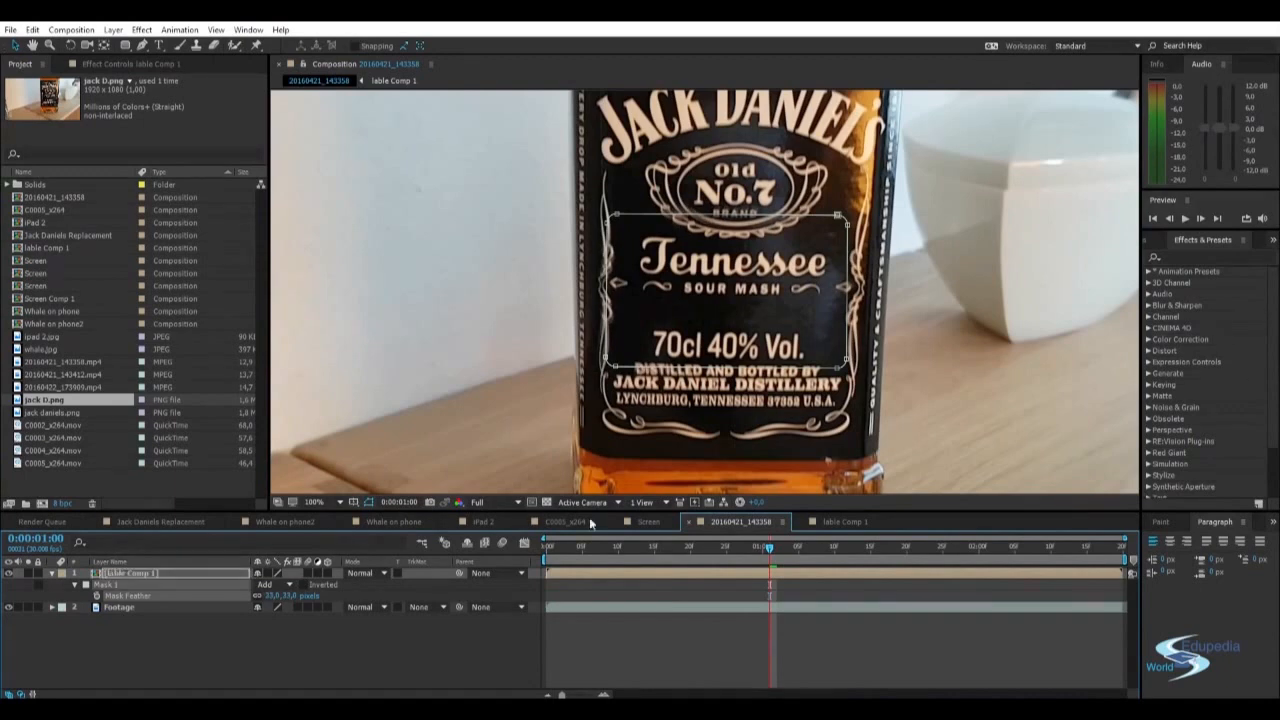
Step: Nudge jack D.png inside lable Comp 1 at 0:00:01:00, comparing the Tennessee and DISTILLED AND BOTTLED BY lines with the footage
{"action": "left_click", "coordinate": [830, 523]}
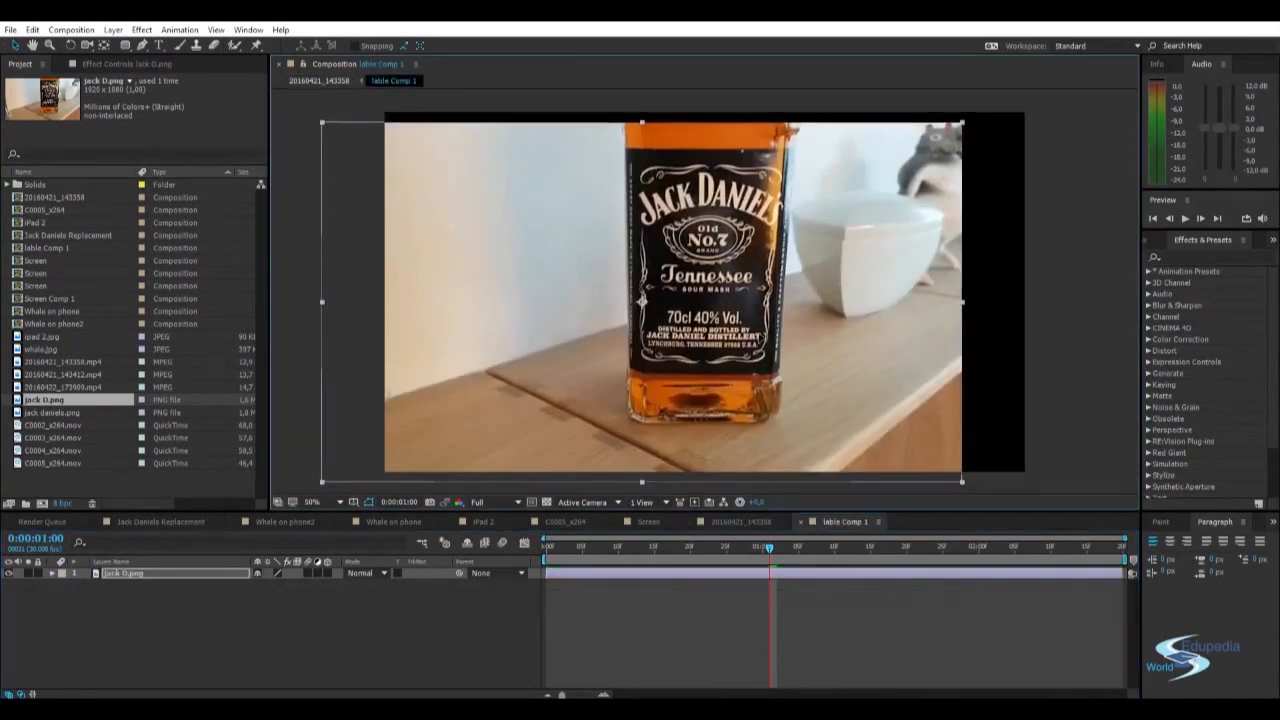
{"action": "left_click", "coordinate": [751, 526]}
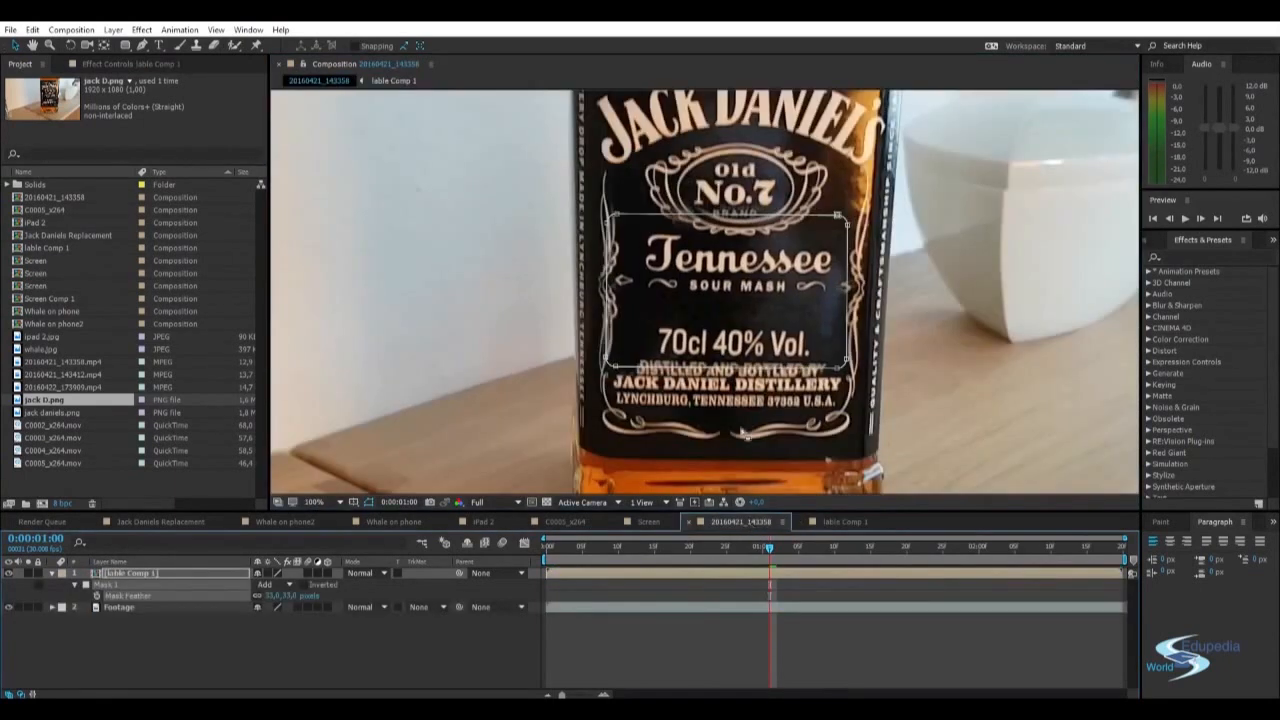
{"action": "key", "text": "period"}
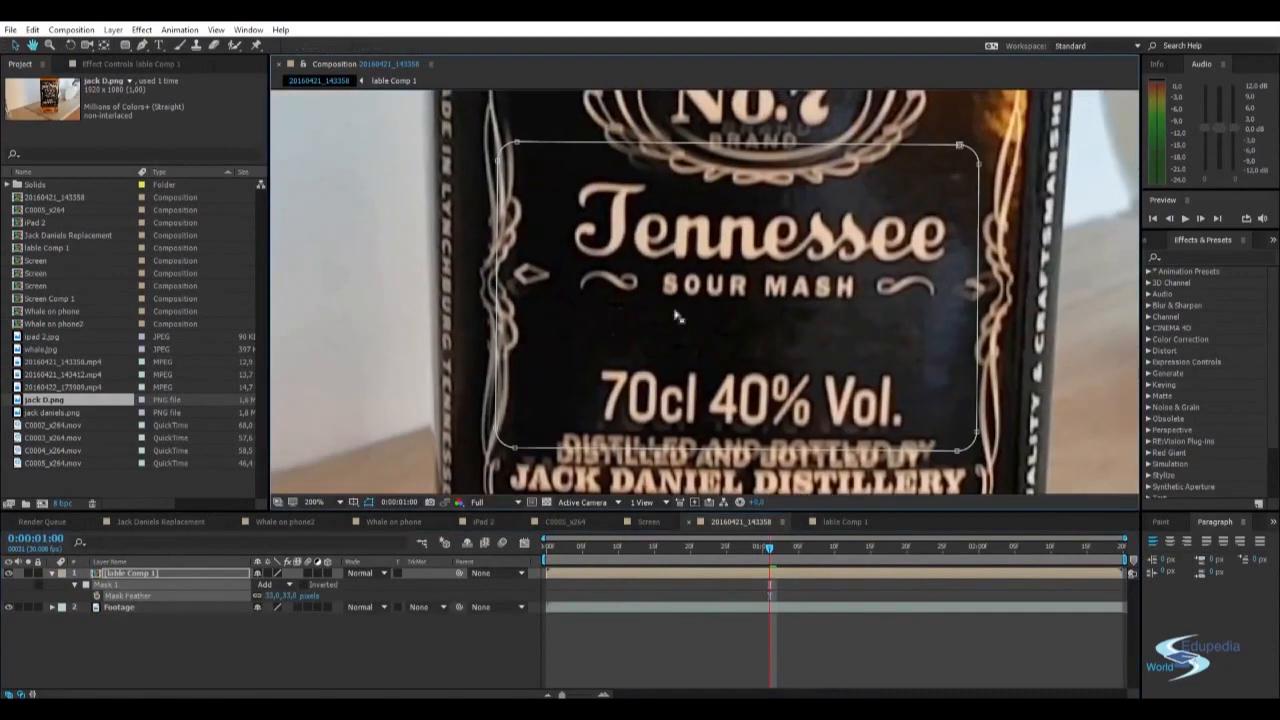
{"action": "left_click", "coordinate": [826, 522]}
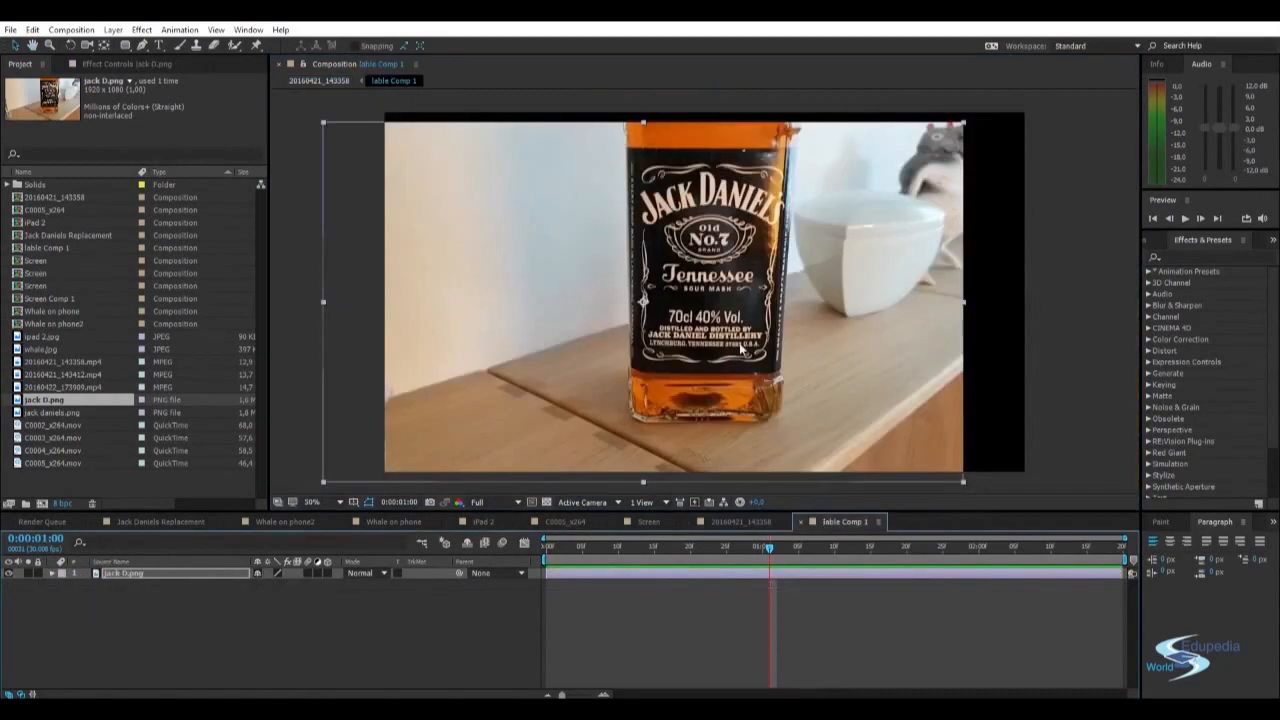
{"action": "left_click_drag", "start_coordinate": [709, 308], "coordinate": [708, 307]}
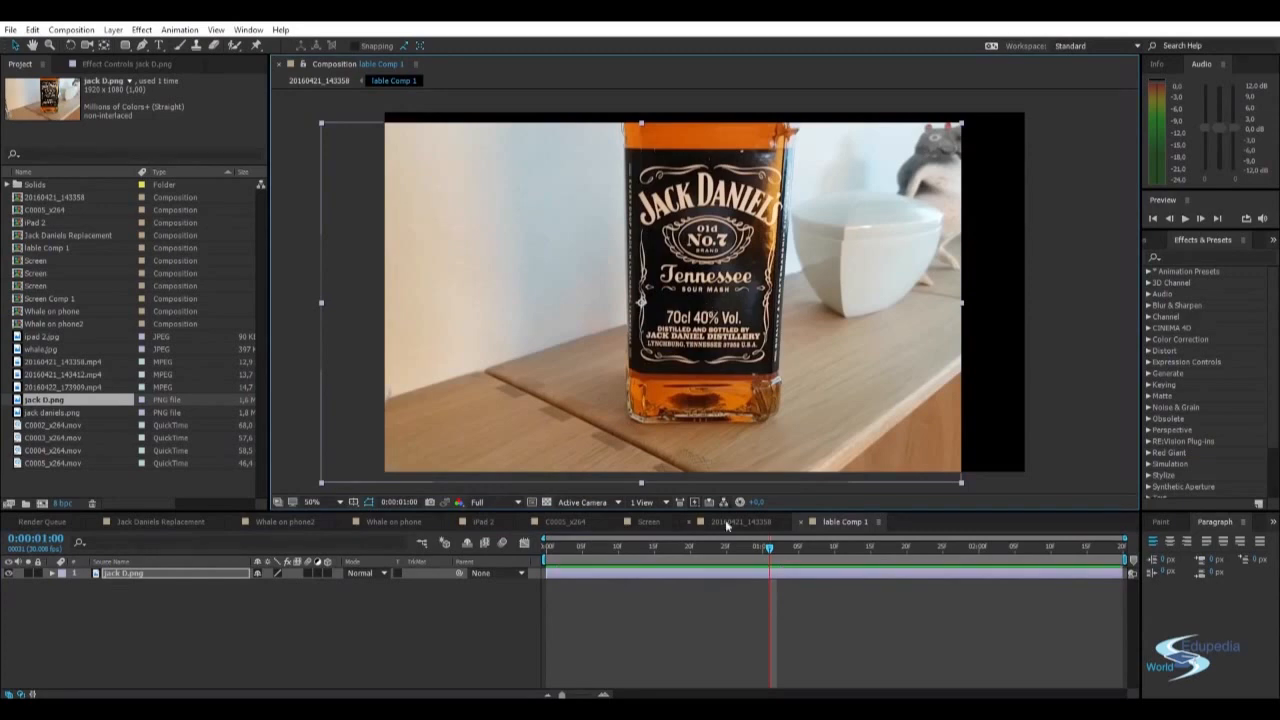
{"action": "left_click", "coordinate": [740, 522]}
{"action": "left_click", "coordinate": [836, 522]}
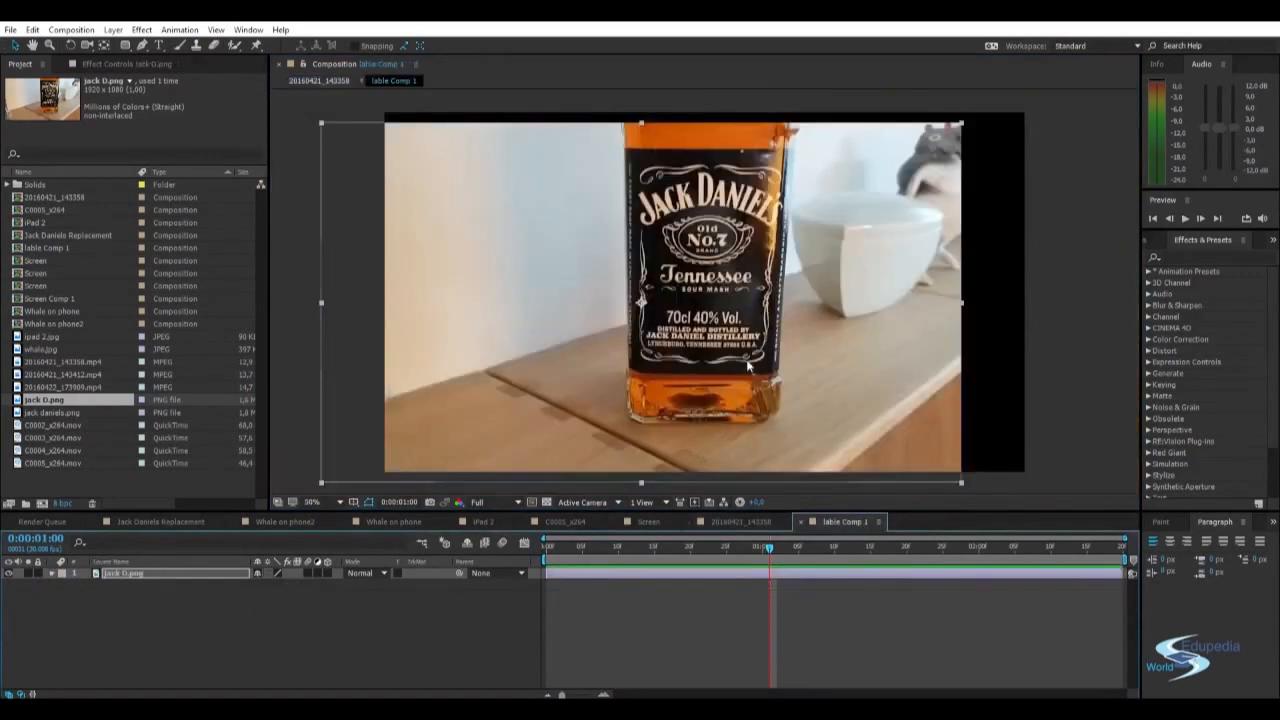
{"action": "left_click_drag", "start_coordinate": [747, 366], "coordinate": [748, 370]}
{"action": "left_click", "coordinate": [772, 522]}
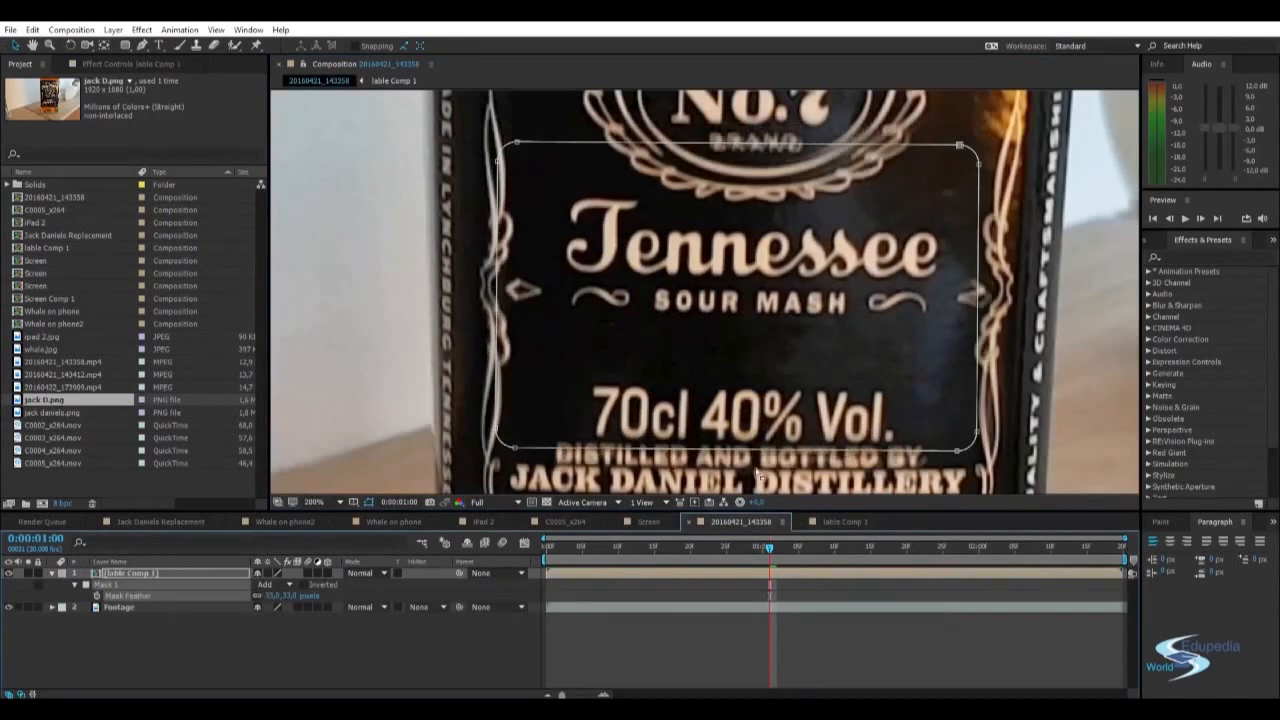
Step: Fine-tune the position of jack D.png inside lable Comp 1 so BRAND and DISTILLED AND BOTTLED BY no longer appear doubled
{"action": "left_click", "coordinate": [1064, 356]}
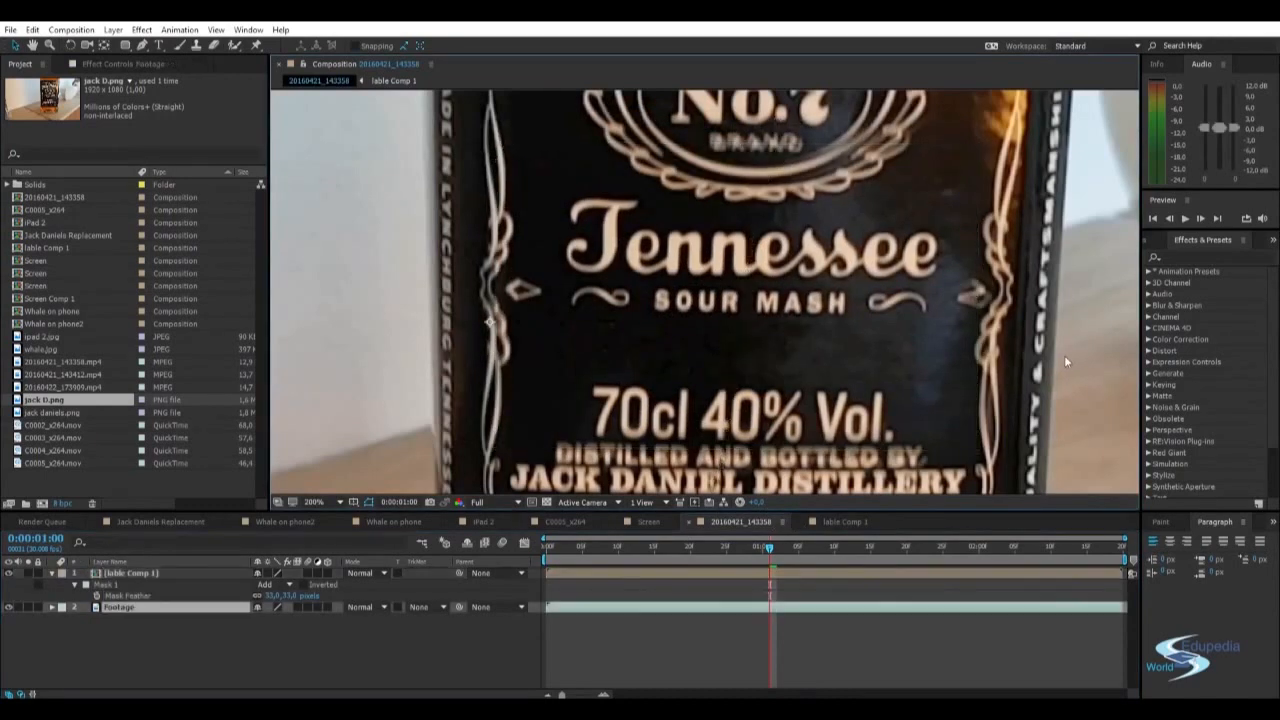
{"action": "left_click", "coordinate": [845, 522]}
{"action": "left_click_drag", "start_coordinate": [780, 355], "coordinate": [780, 354]}
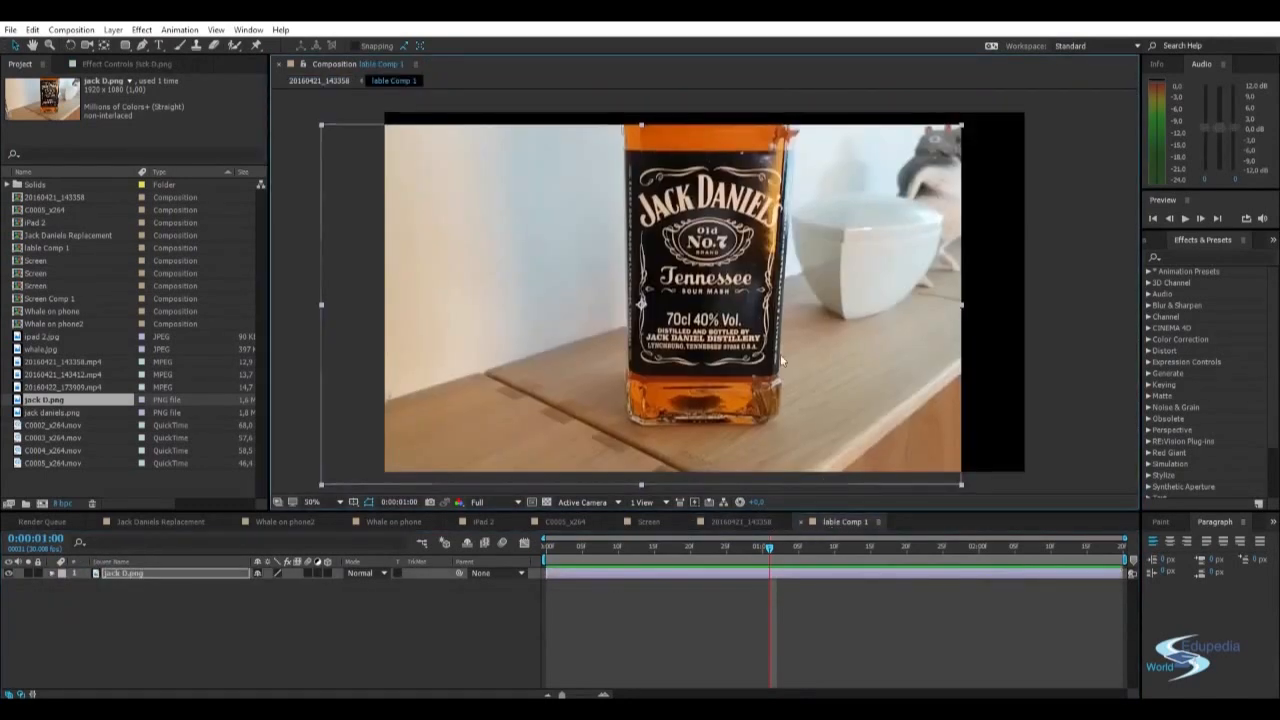
{"action": "left_click", "coordinate": [729, 523]}
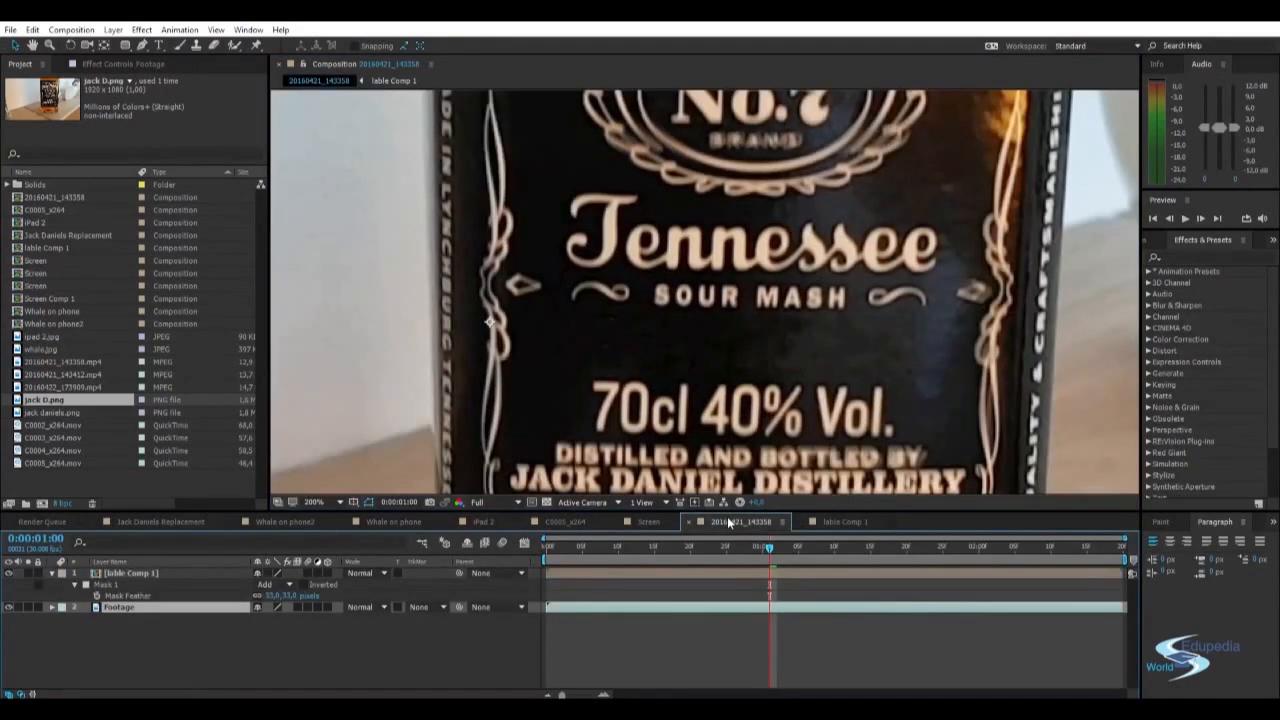
{"action": "scroll", "coordinate": [778, 356], "scroll_direction": "down", "scroll_amount": 1}
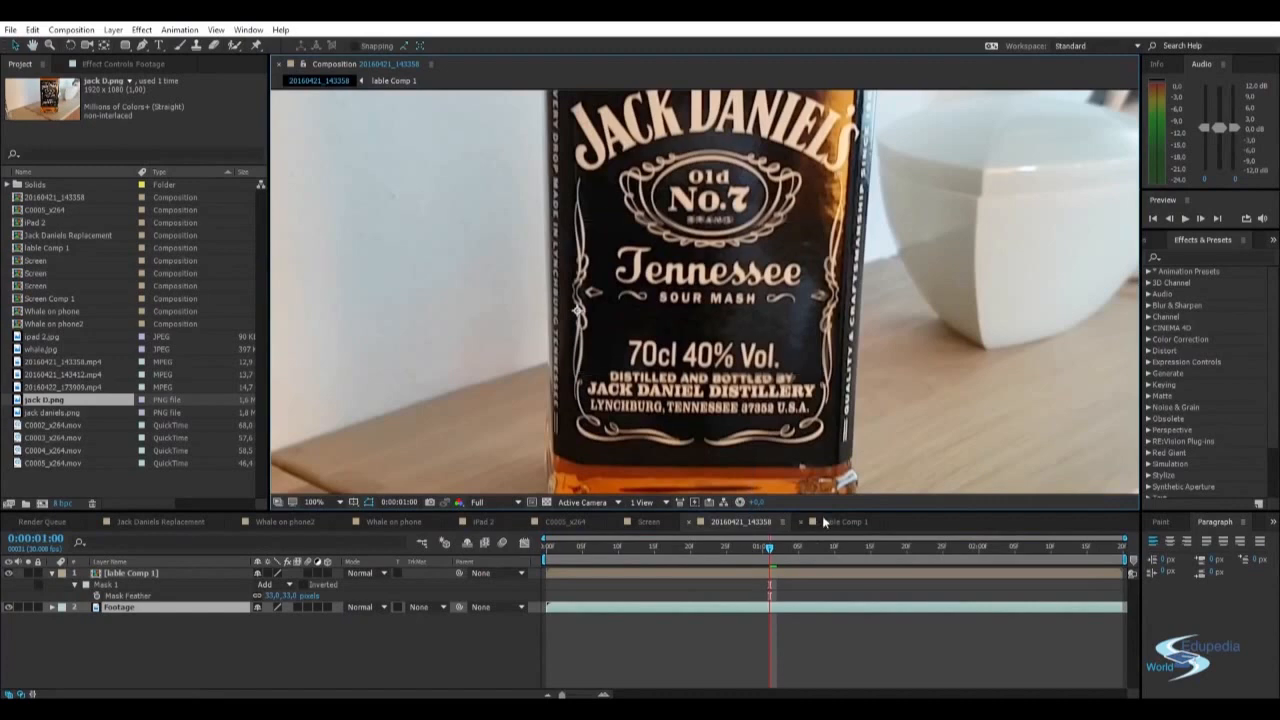
{"action": "left_click", "coordinate": [825, 522]}
{"action": "left_click", "coordinate": [748, 523]}
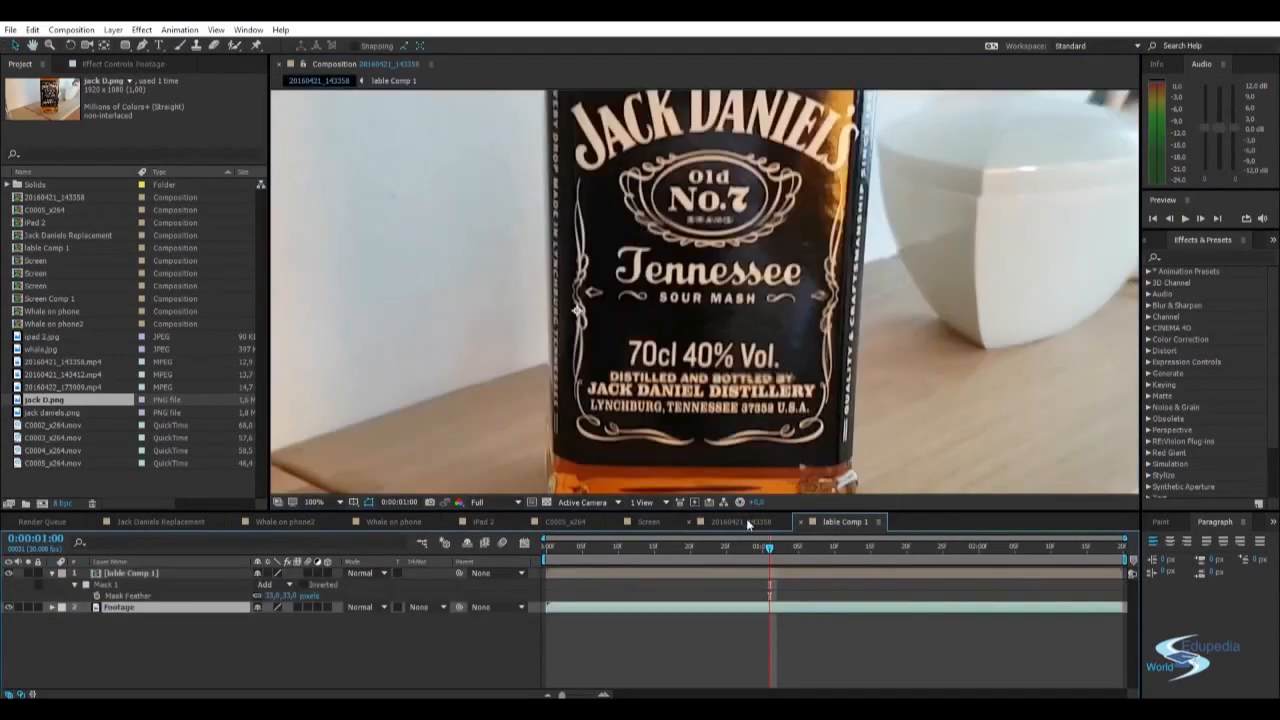
{"action": "left_click", "coordinate": [812, 523]}
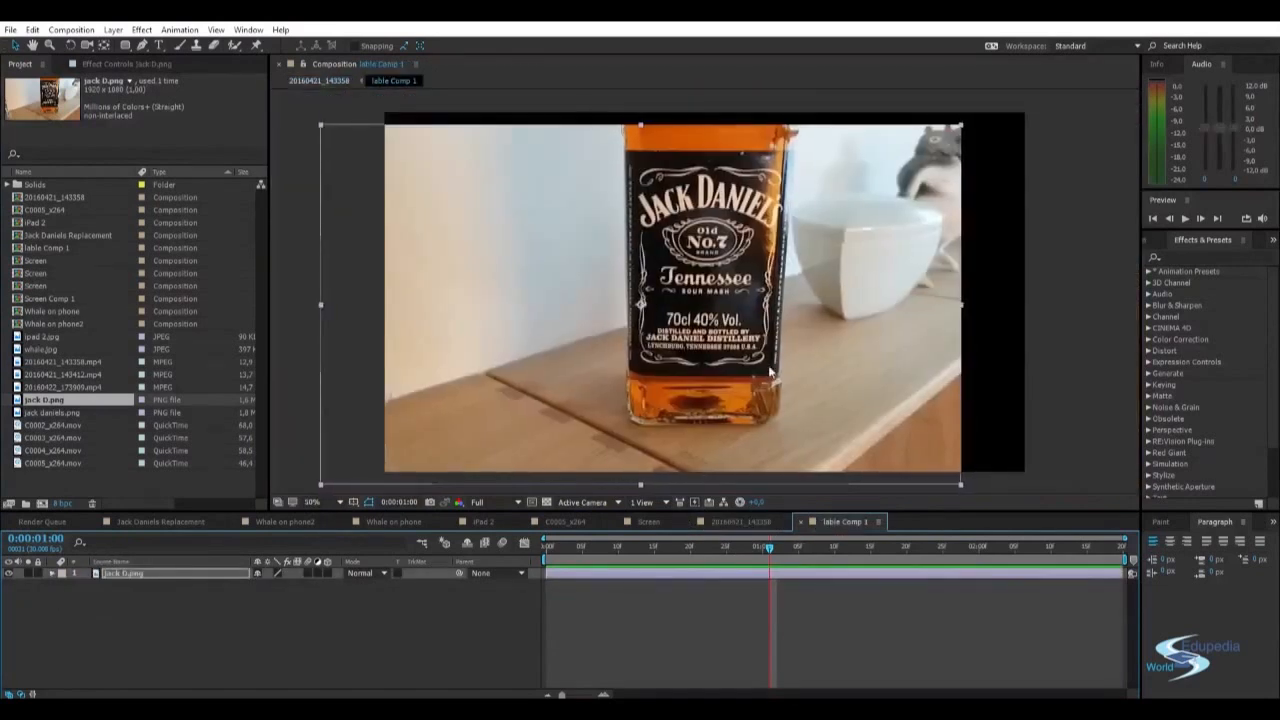
Step: Reduce the mask feather on lable Comp 1 to 8 pixels in the 20160421_143358 composition
{"action": "left_click", "coordinate": [758, 522]}
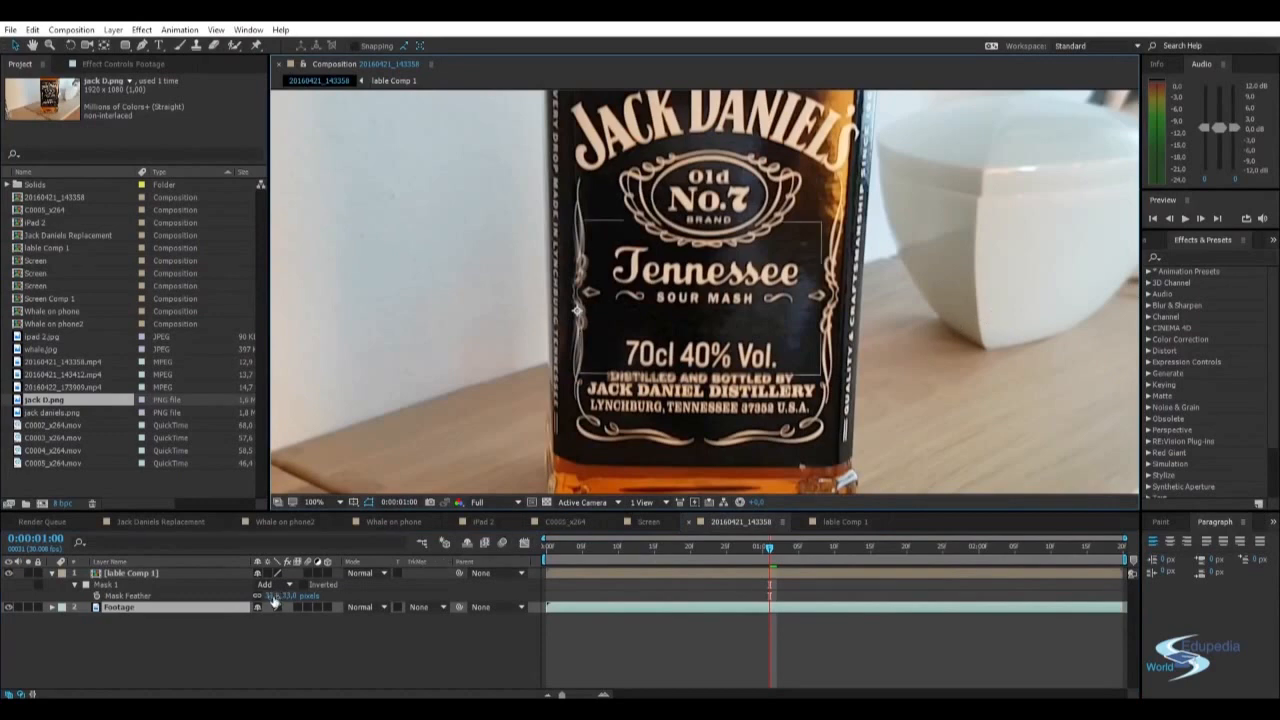
{"action": "left_click_drag", "start_coordinate": [274, 599], "coordinate": [262, 599]}
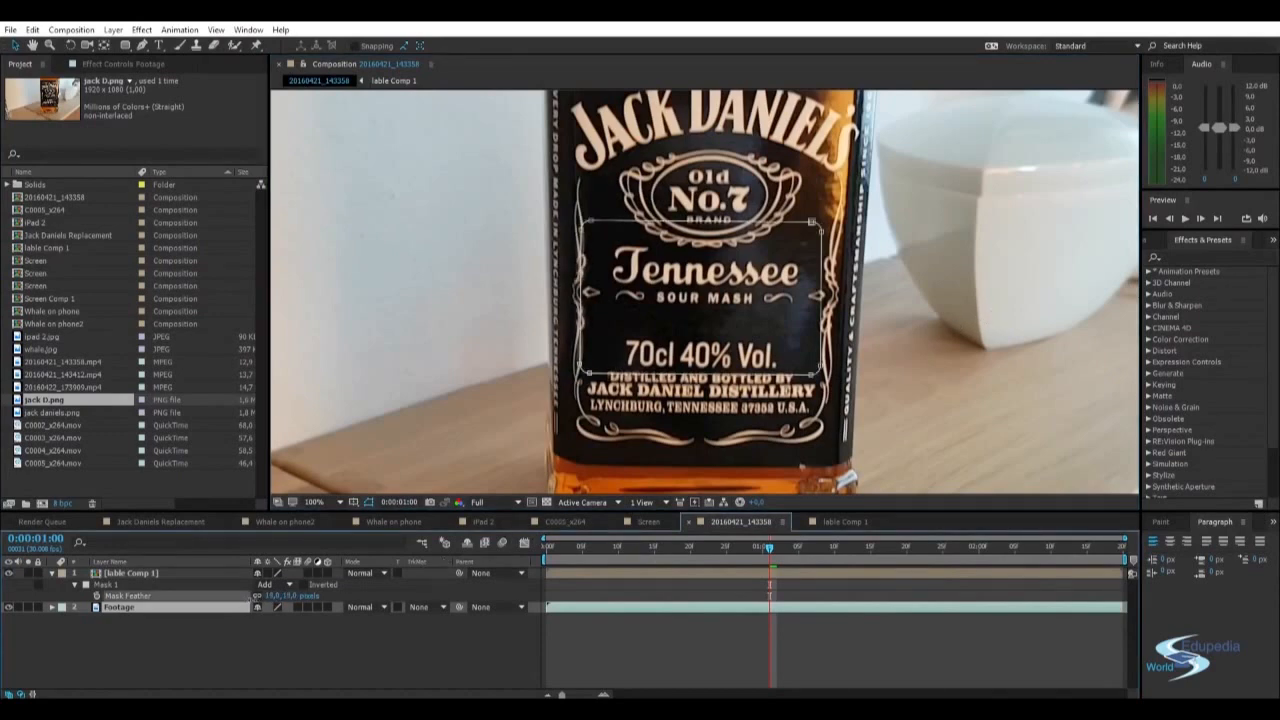
{"action": "left_click", "coordinate": [251, 632]}
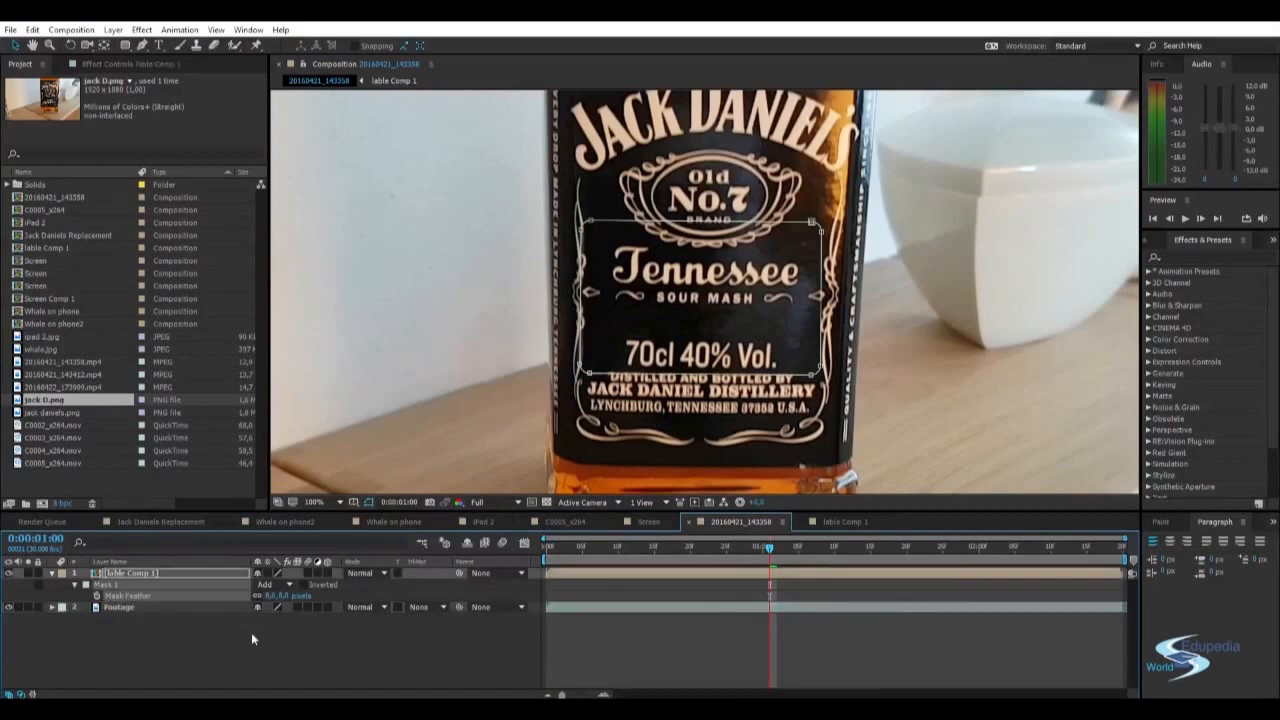
Step: Play back the full 20160421_143358 shot and scrub through it to 0:00:01:12 to check that the label patch holds
{"action": "scroll", "coordinate": [654, 338], "scroll_direction": "down", "scroll_amount": 2}
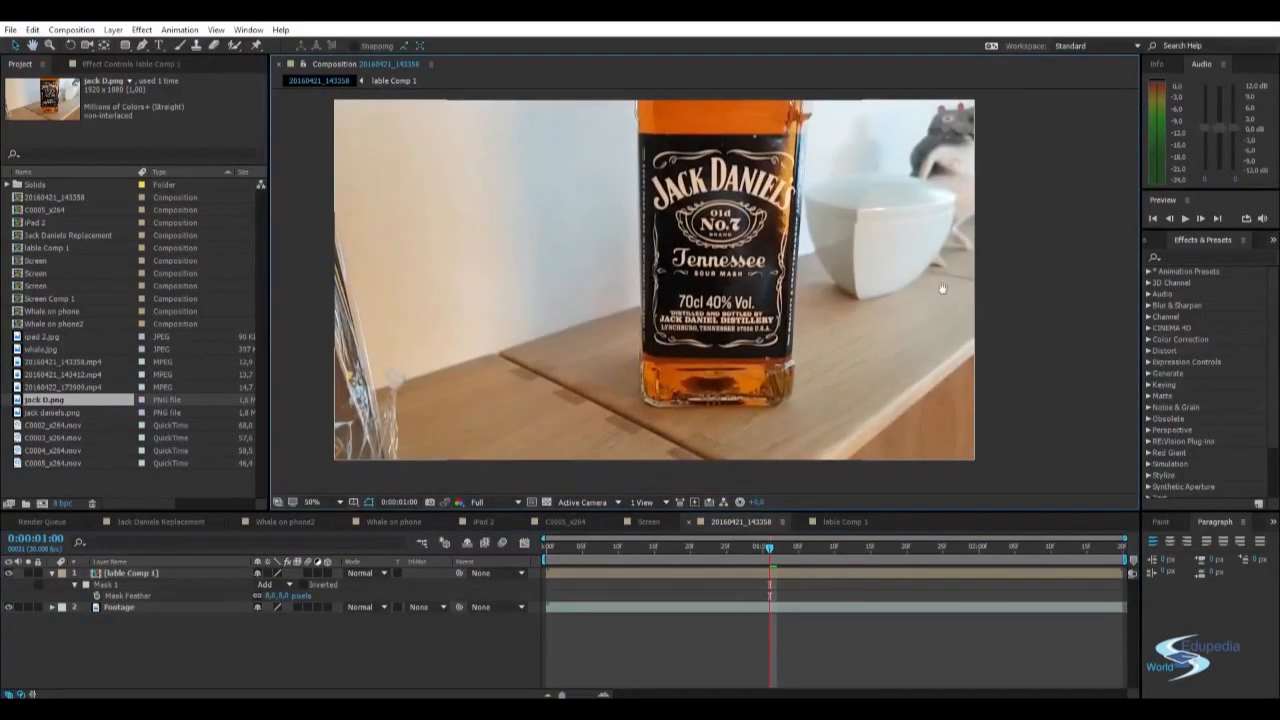
{"action": "key", "text": "space"}
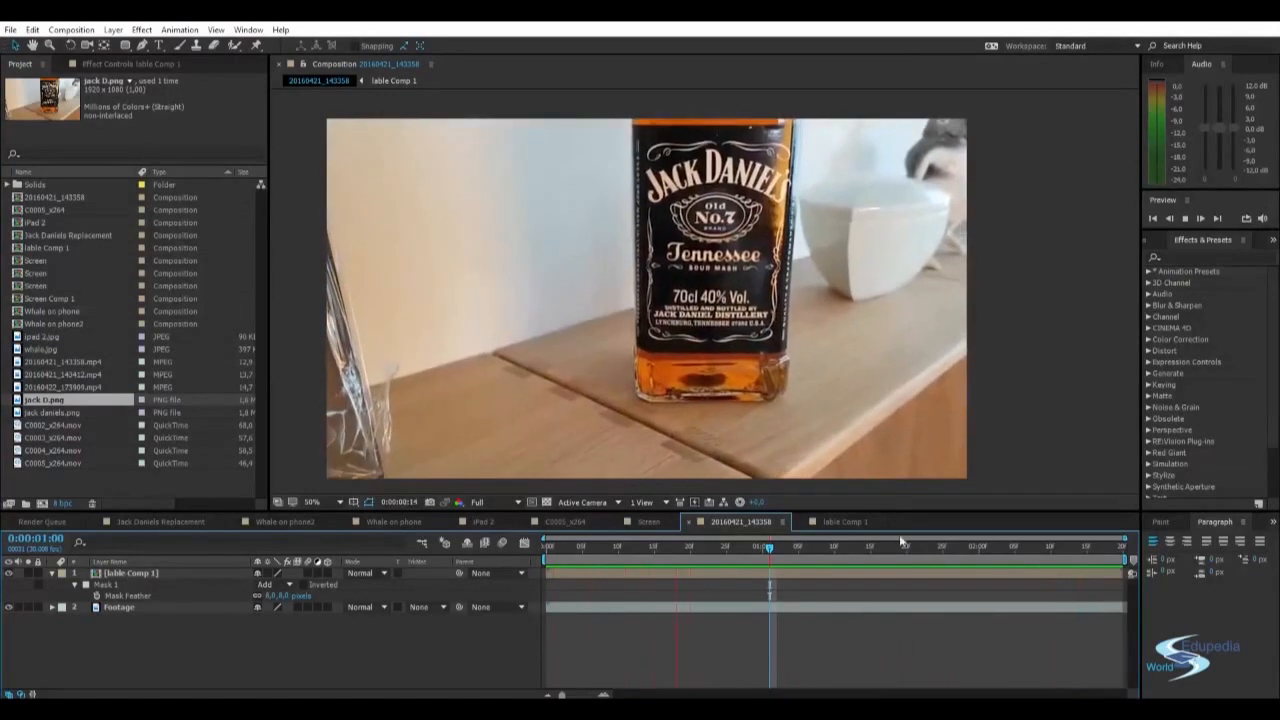
{"action": "left_click", "coordinate": [784, 547]}
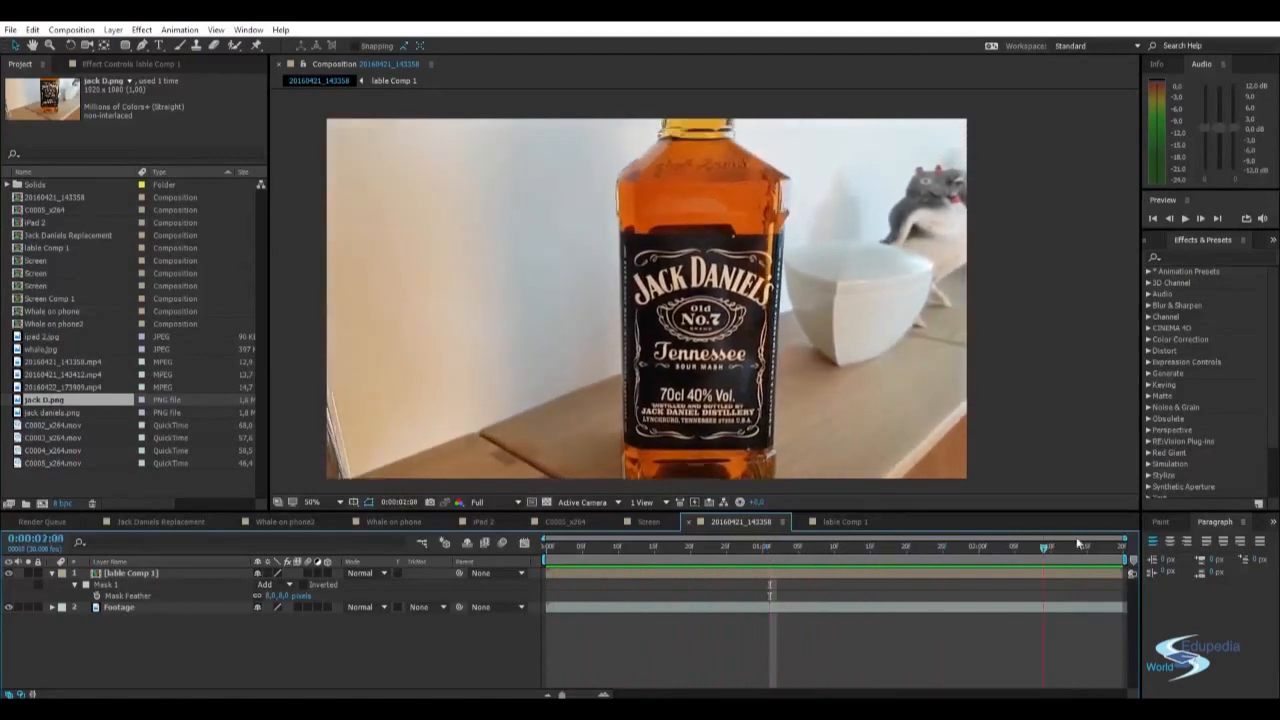
{"action": "left_click", "coordinate": [549, 543]}
{"action": "left_click_drag", "start_coordinate": [557, 552], "coordinate": [1101, 549]}
{"action": "mouse_move", "coordinate": [876, 548]}
{"action": "left_mouse_down"}
{"action": "mouse_move", "coordinate": [888, 547]}
{"action": "mouse_move", "coordinate": [856, 544]}
{"action": "left_mouse_up"}
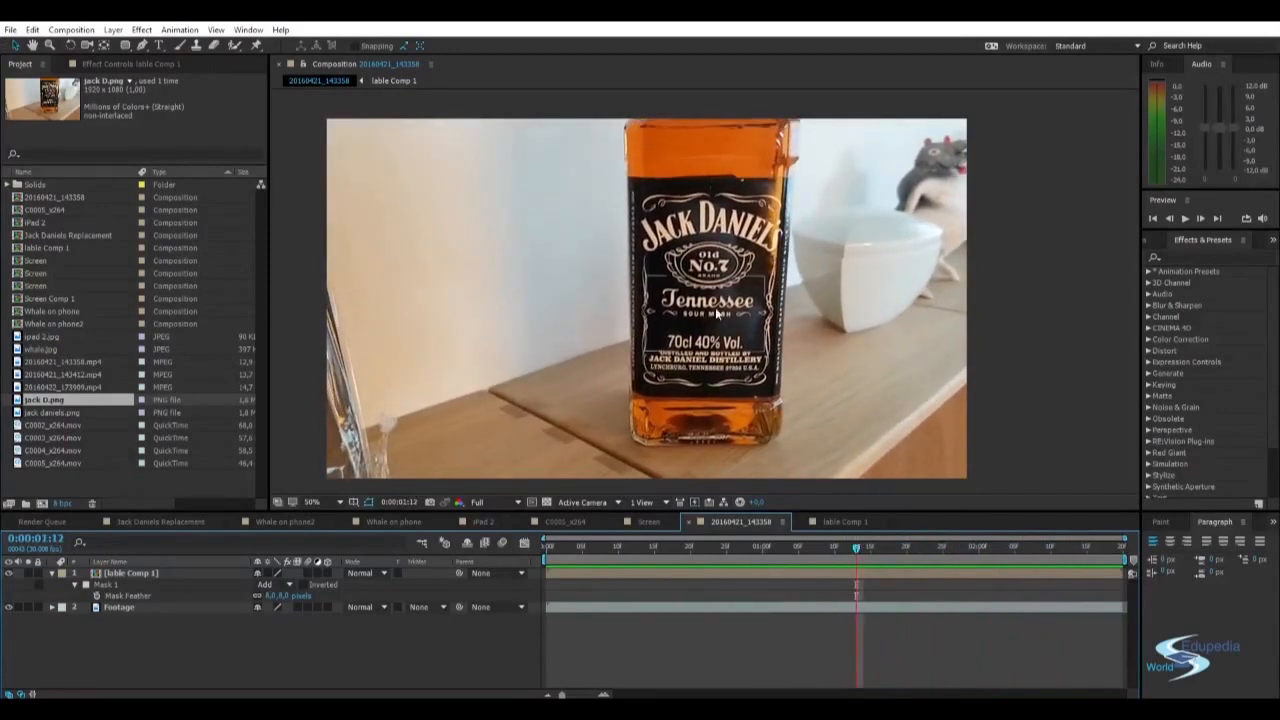
Step: Toggle the visibility of lable Comp 1 off and on at 0:00:01:12 to compare the patched label with the original
{"action": "left_click", "coordinate": [10, 575]}
{"action": "left_click", "coordinate": [10, 575]}
{"action": "left_click", "coordinate": [10, 575]}
{"action": "left_click", "coordinate": [10, 575]}
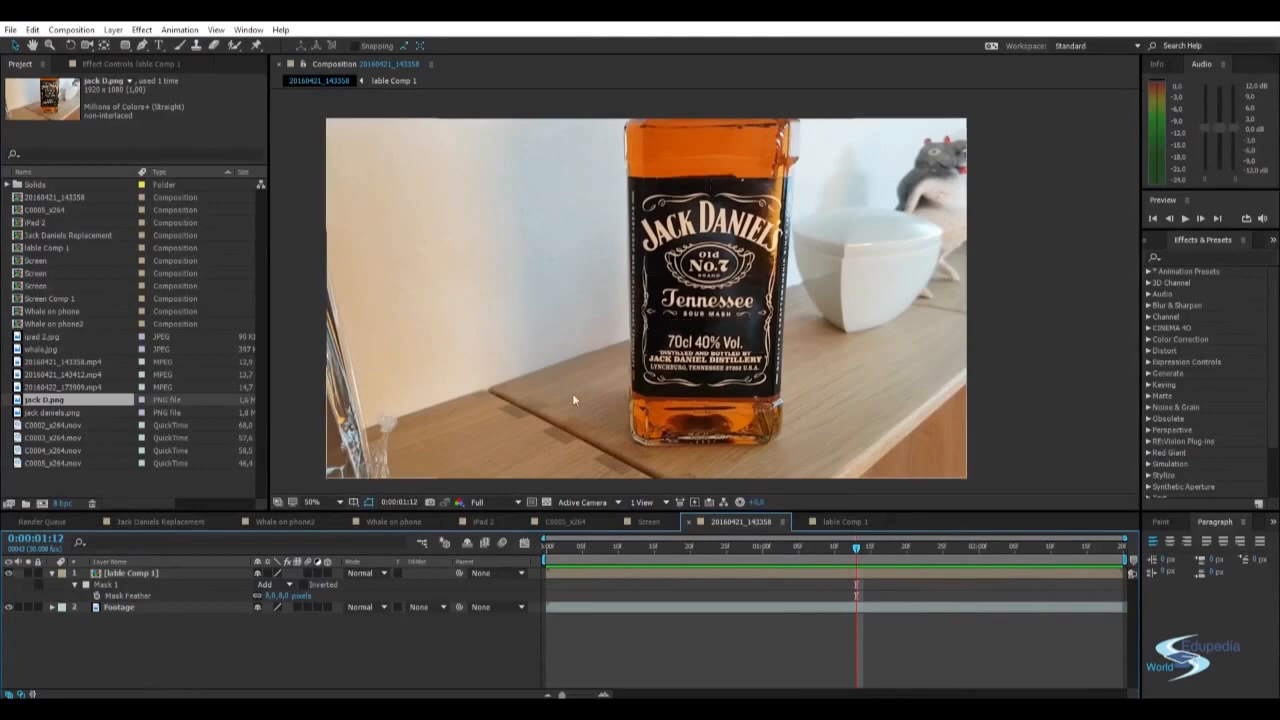